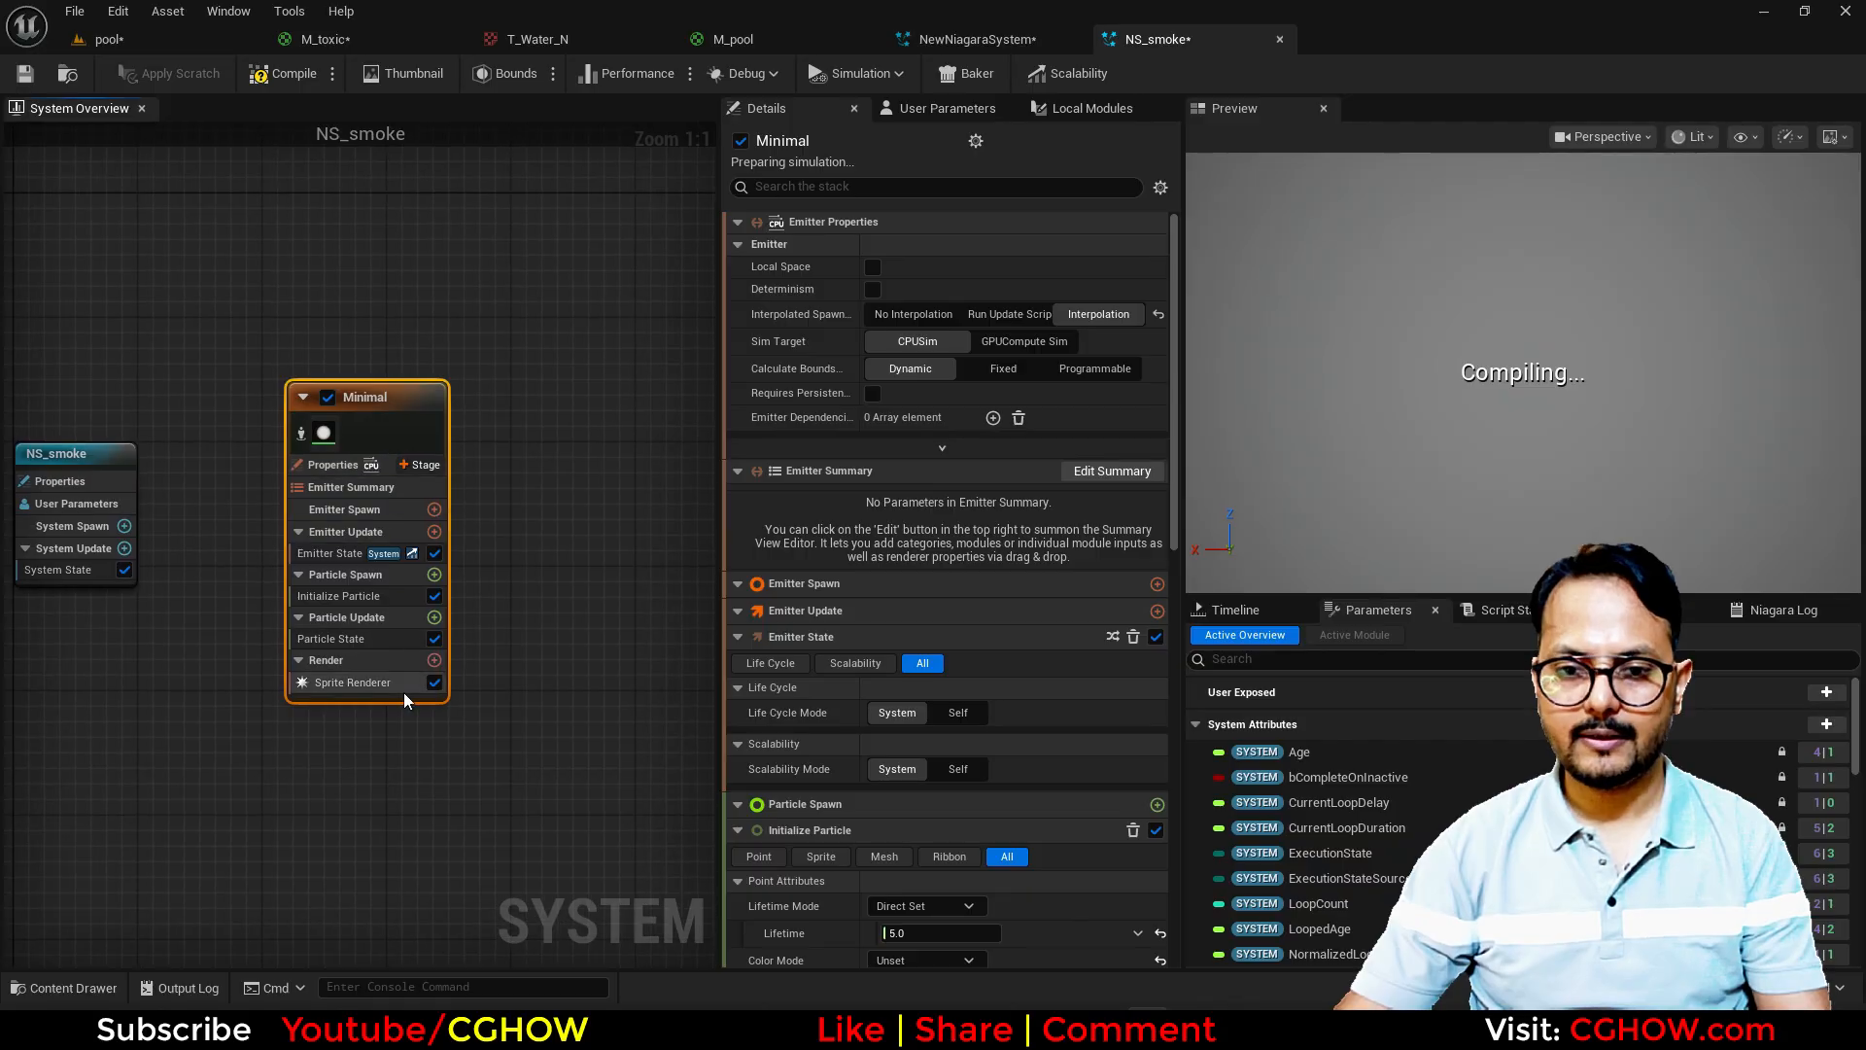
Step: Search the Sprite Renderer's material choices for "smoke" and look through the matching materials
click(956, 278)
text(smoke)
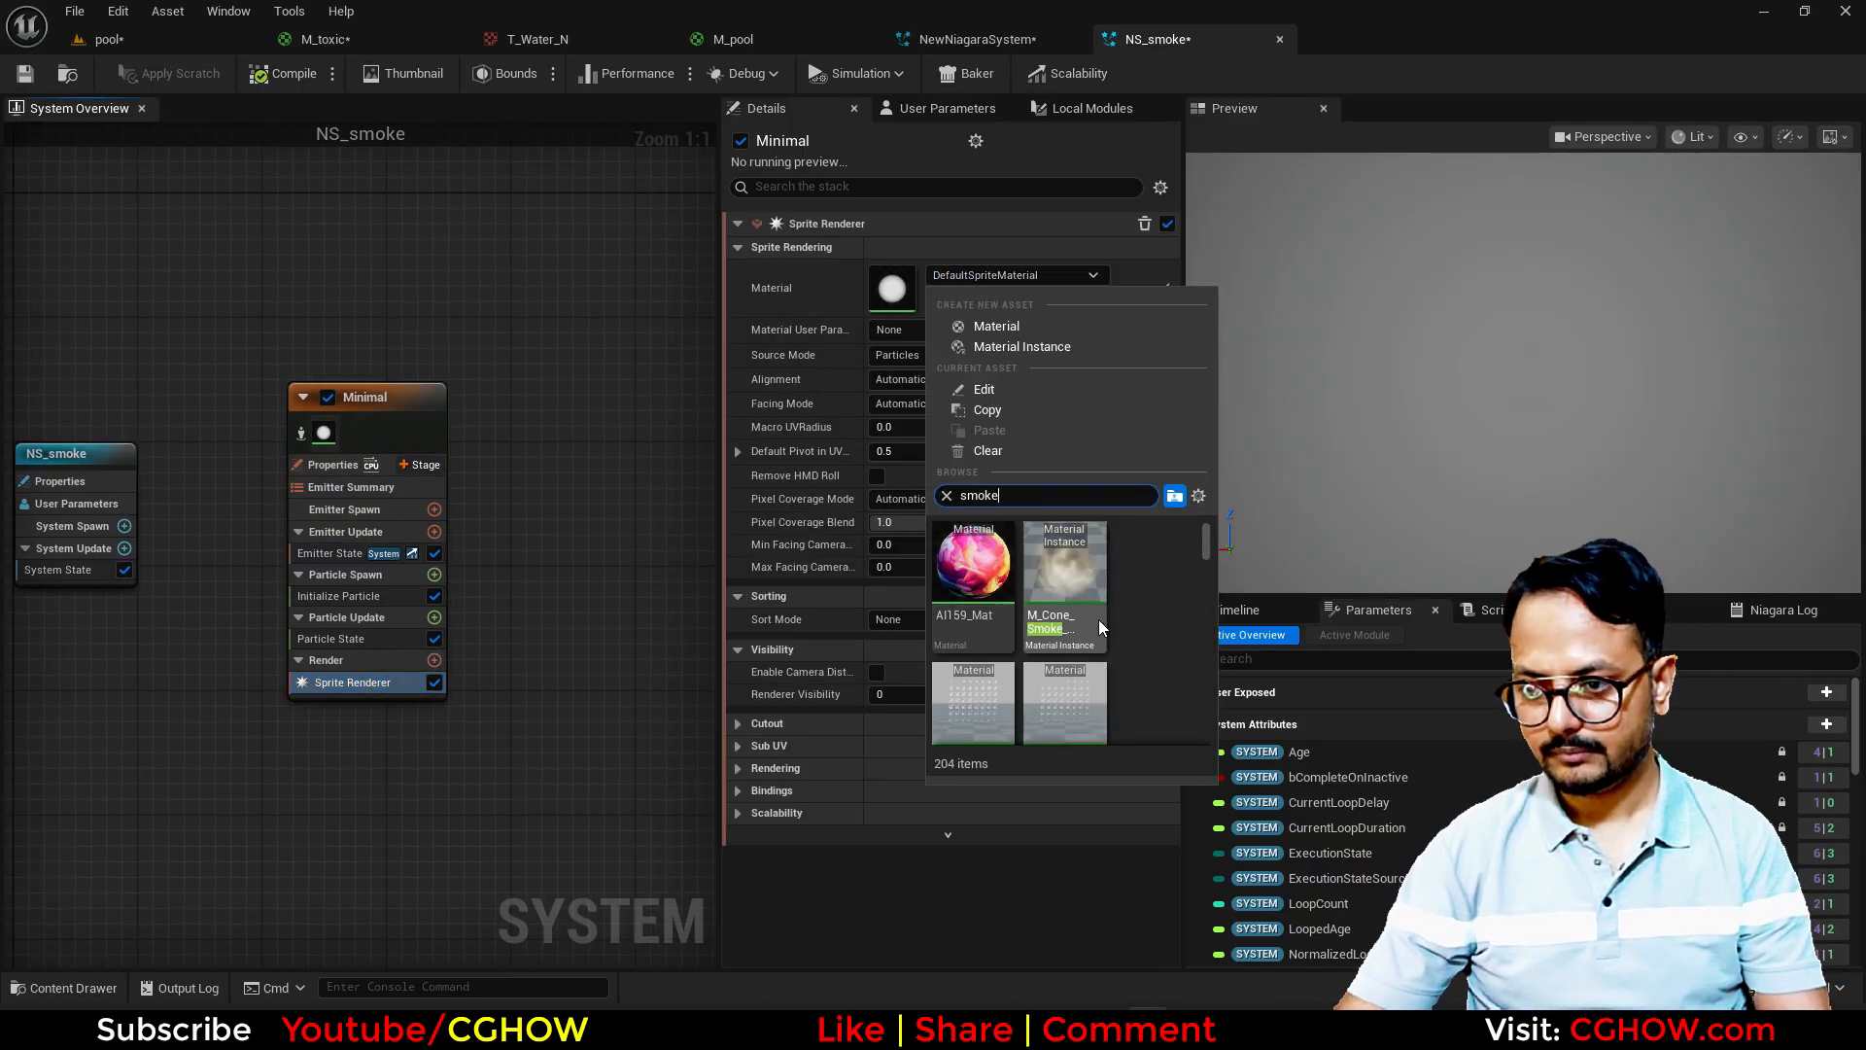
scroll(1099, 620, down, 3)
scroll(1102, 651, down, 5)
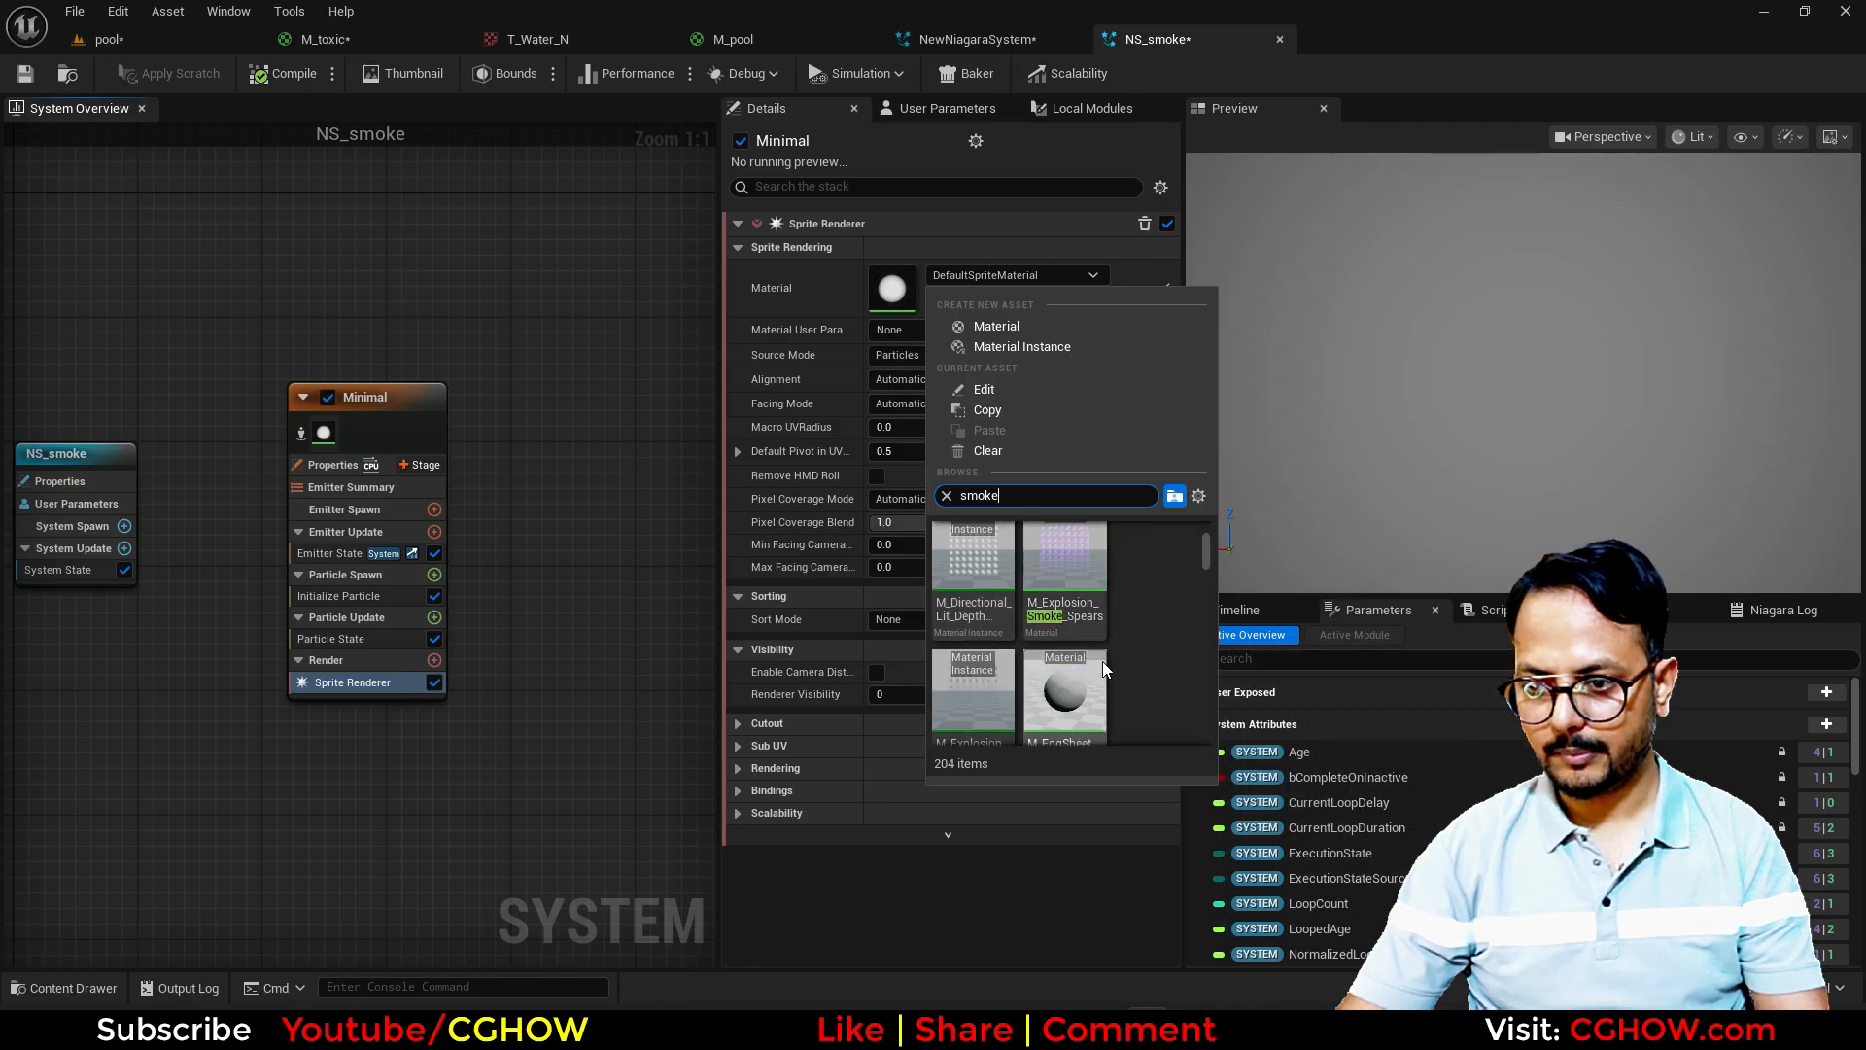
scroll(1097, 690, down, 5)
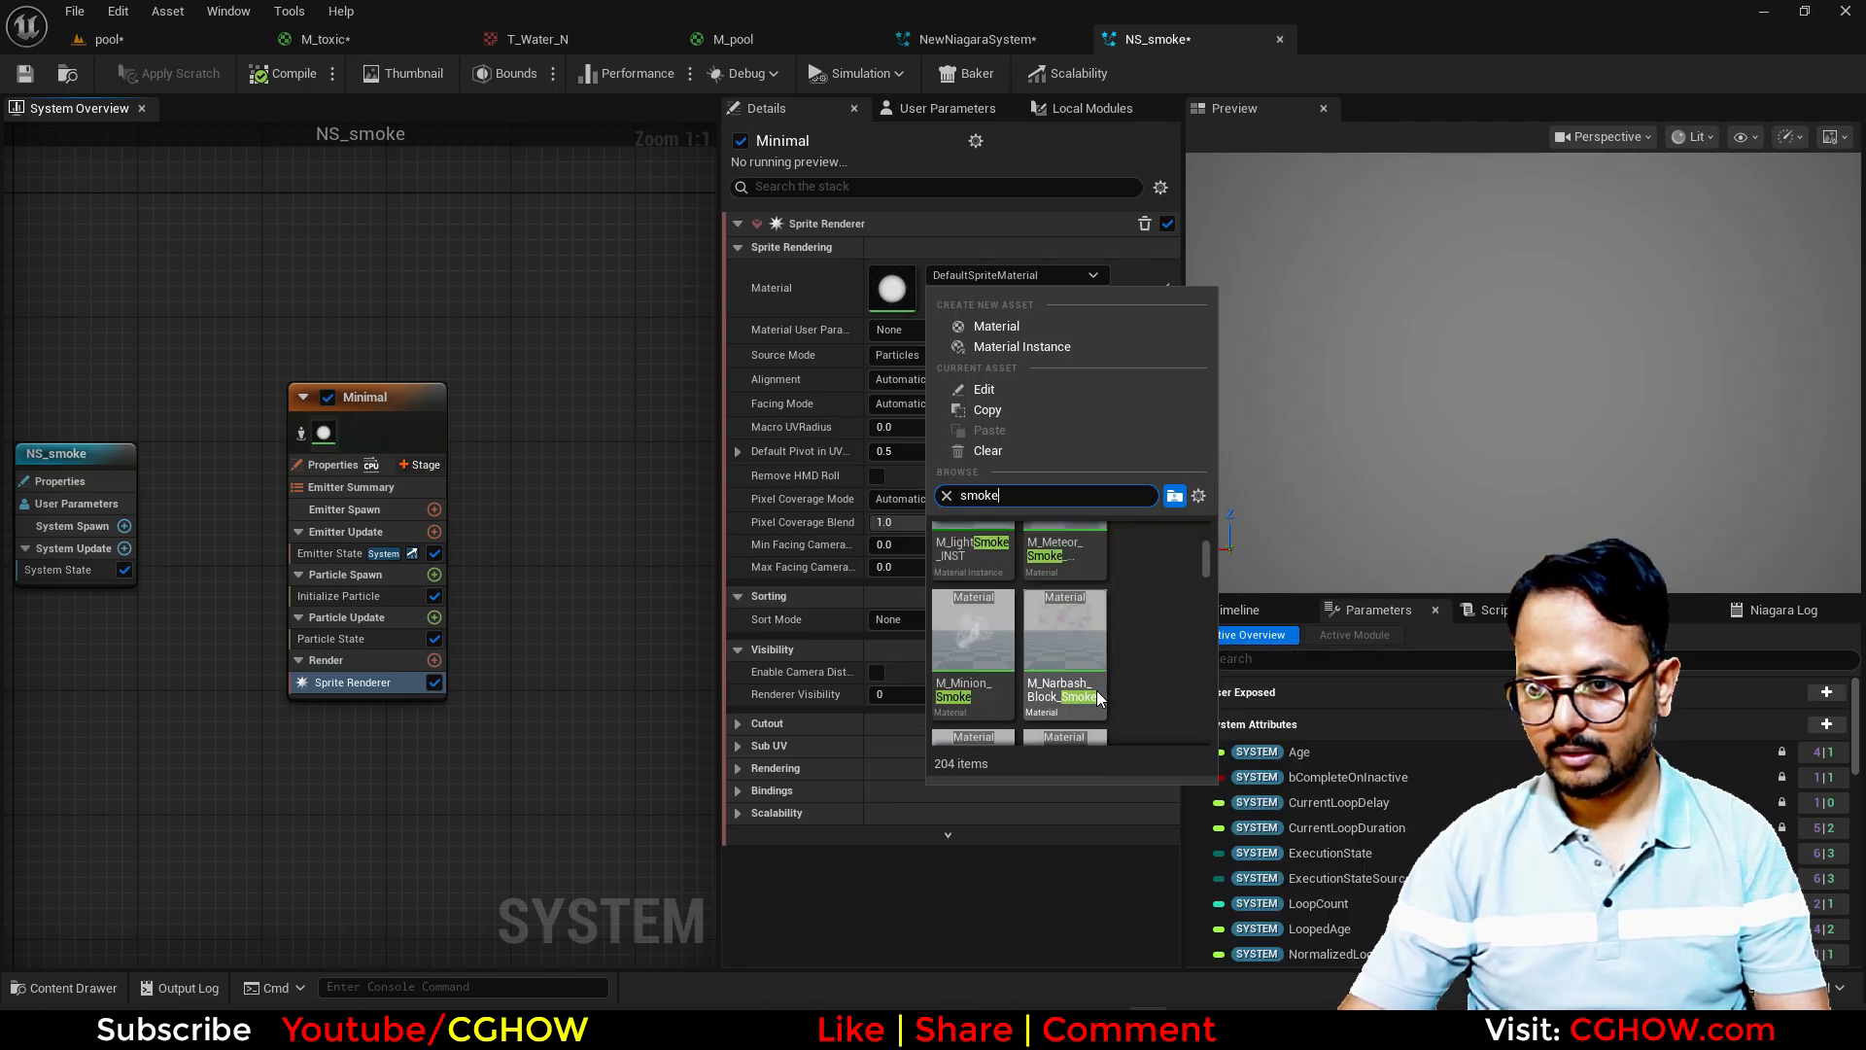
scroll(1096, 690, down, 1)
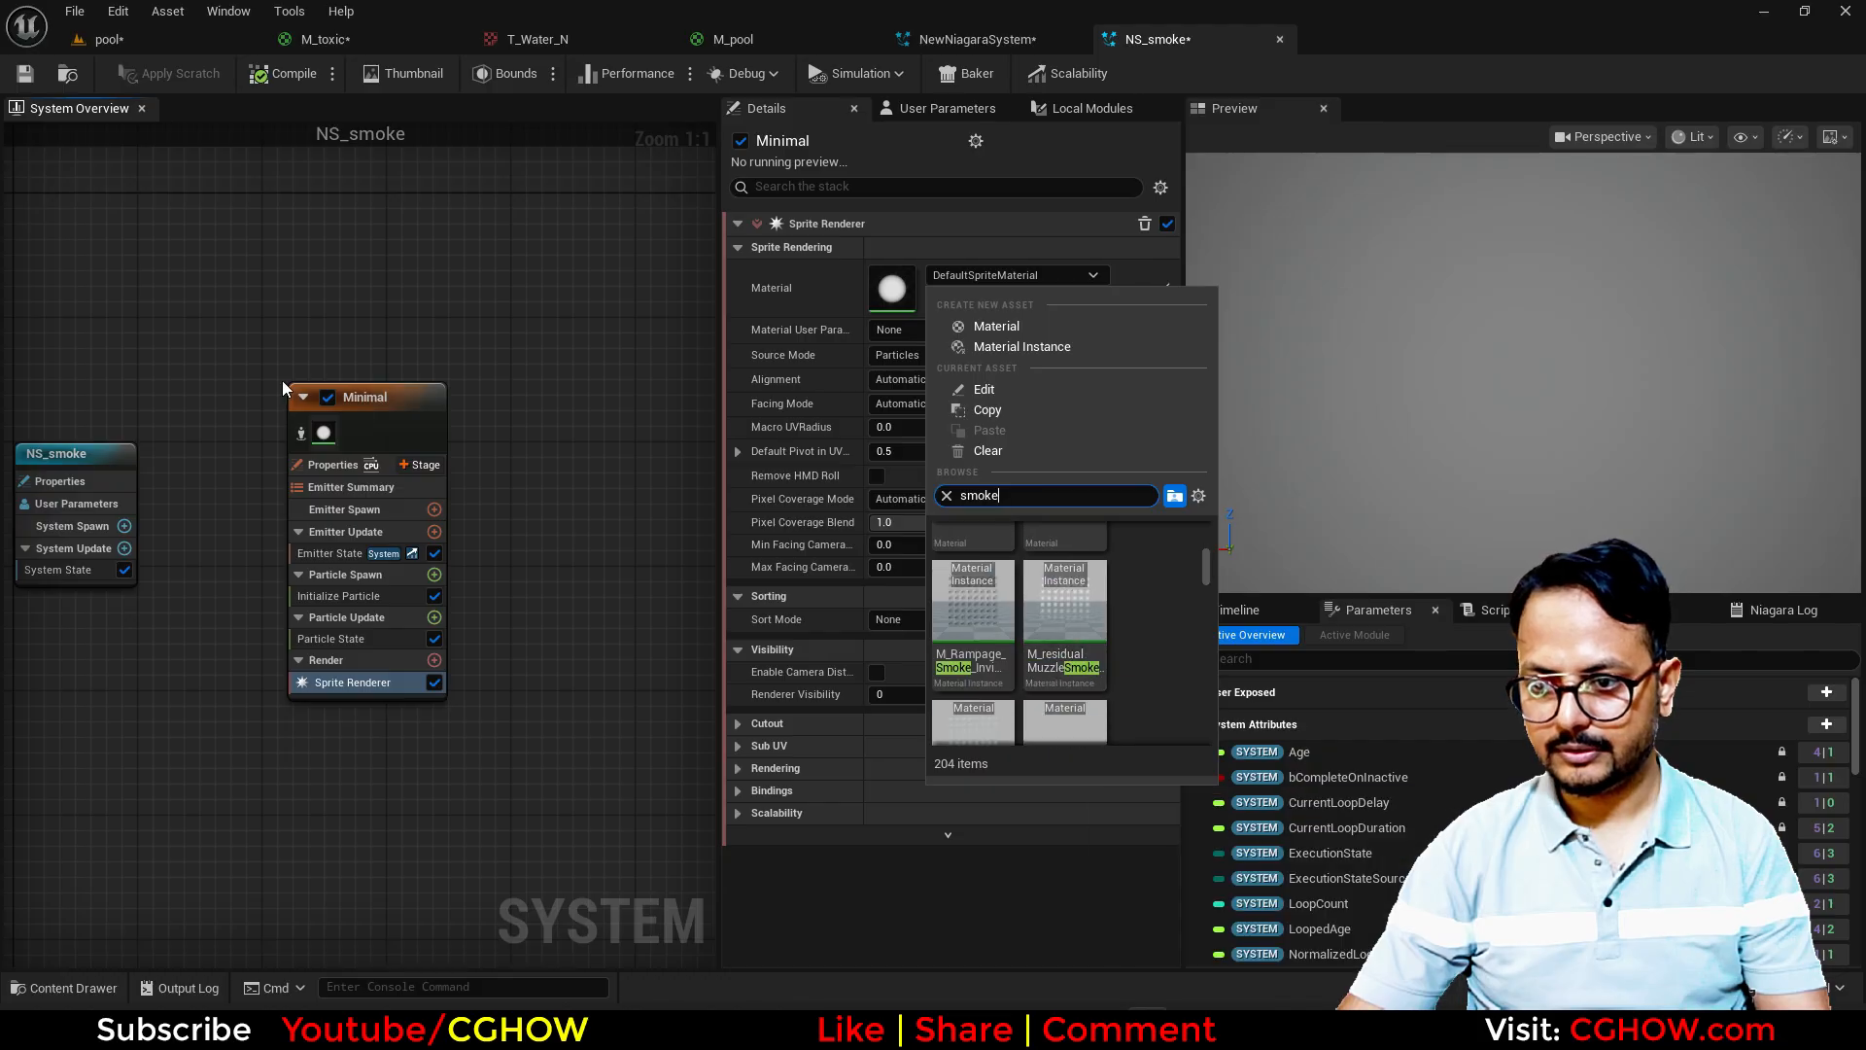
Step: Search the CGHOWVFX folder for "smoke" in the pool level's content browser, filter to materials, and open M_Smoke
click(105, 39)
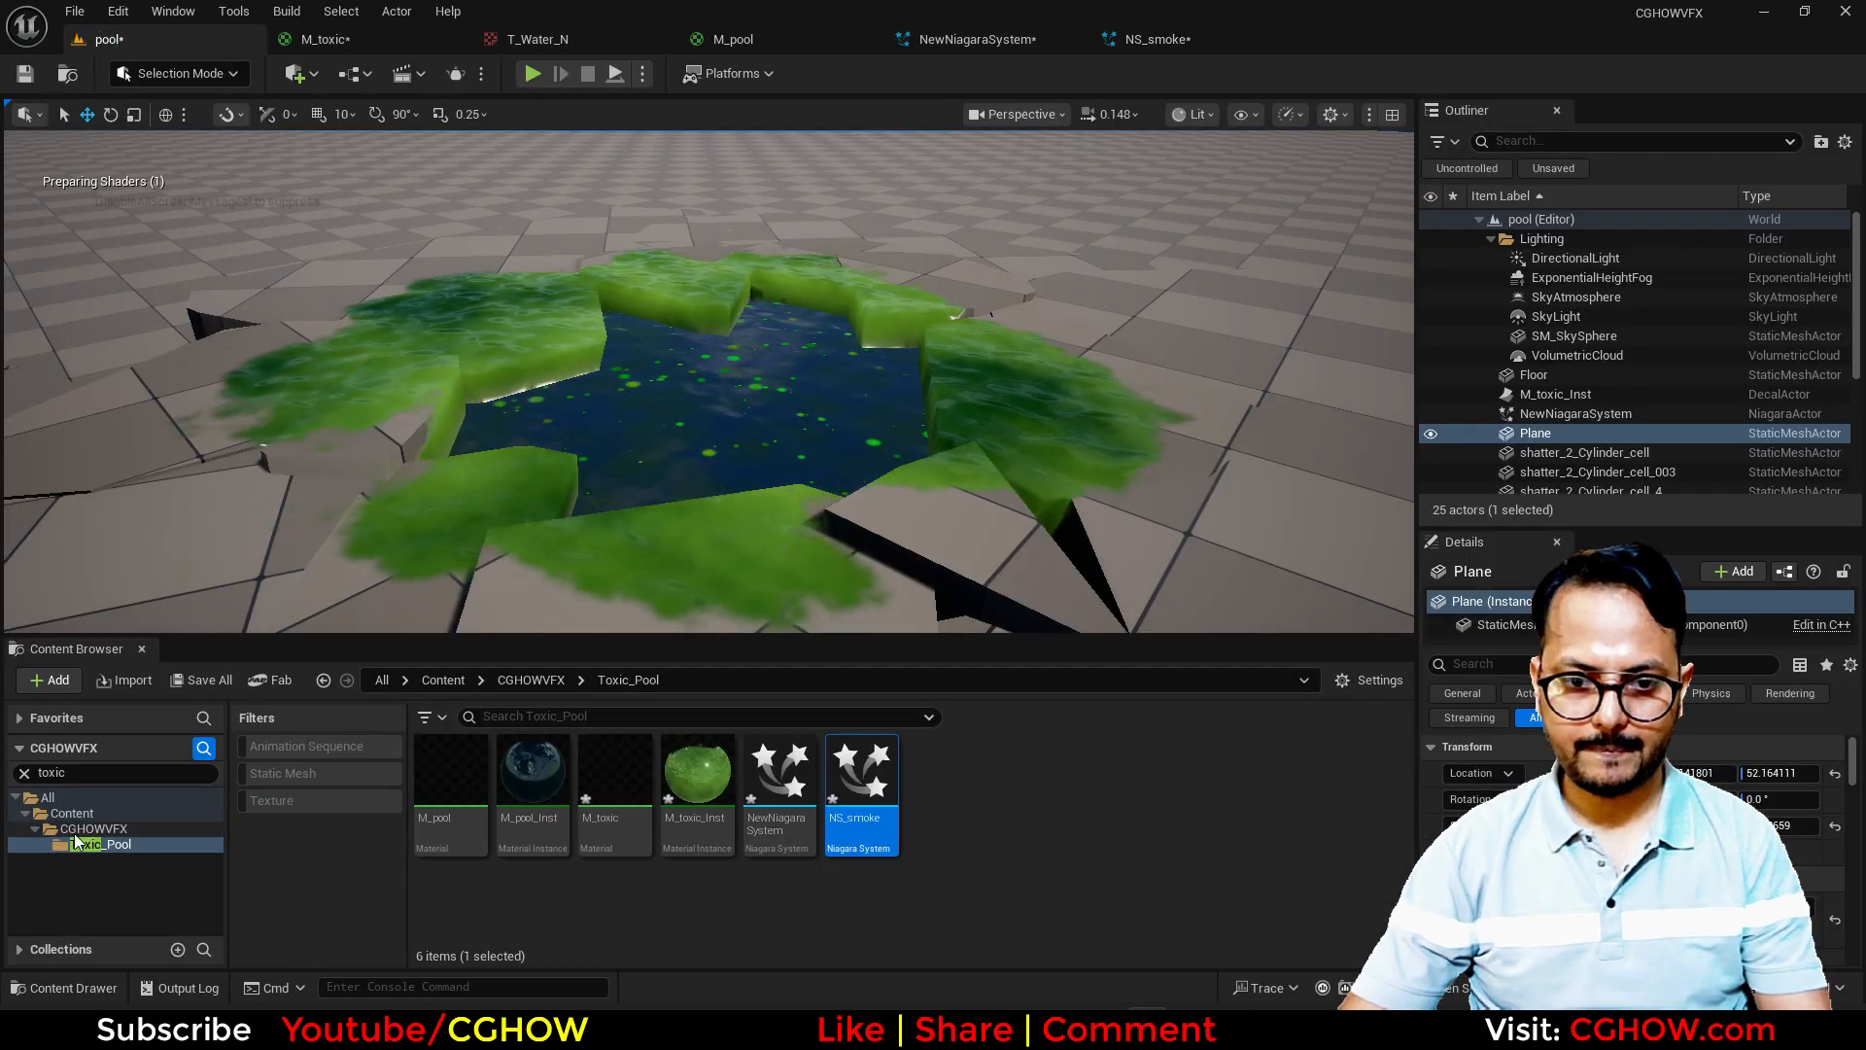
click(110, 829)
text(smoke)
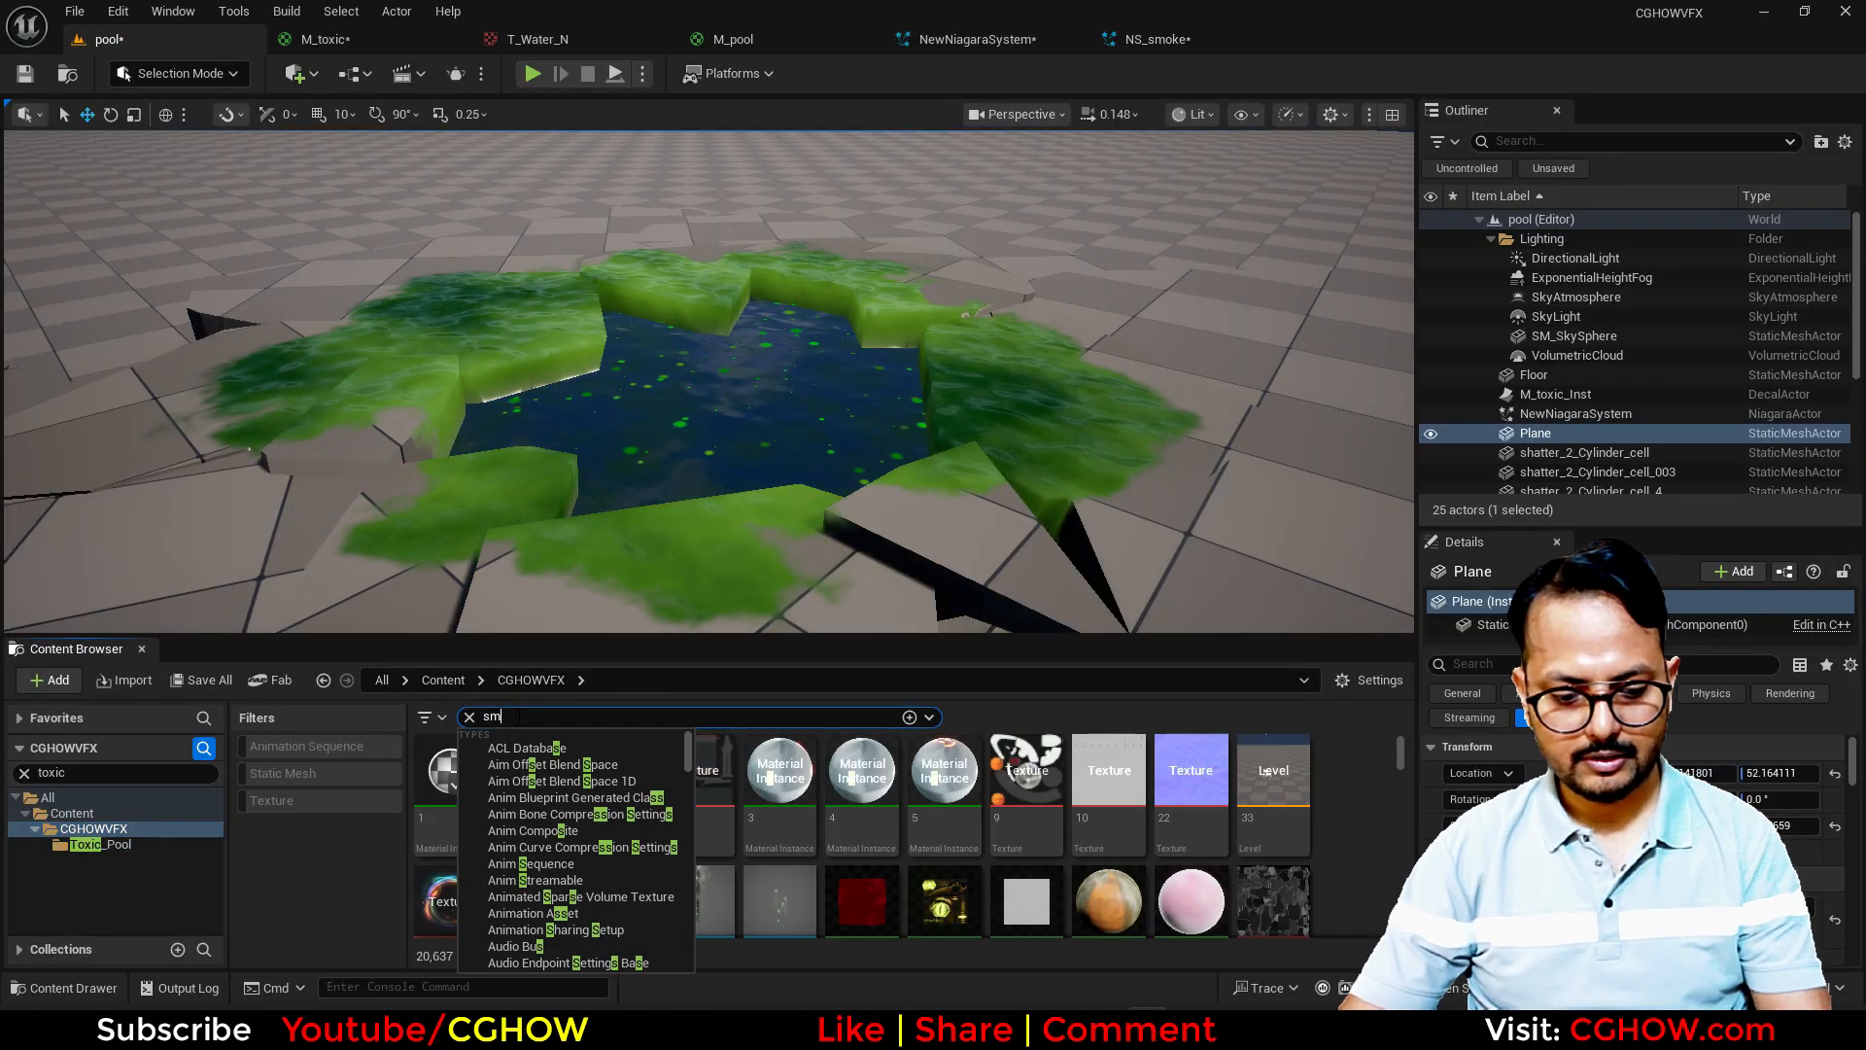
click(428, 717)
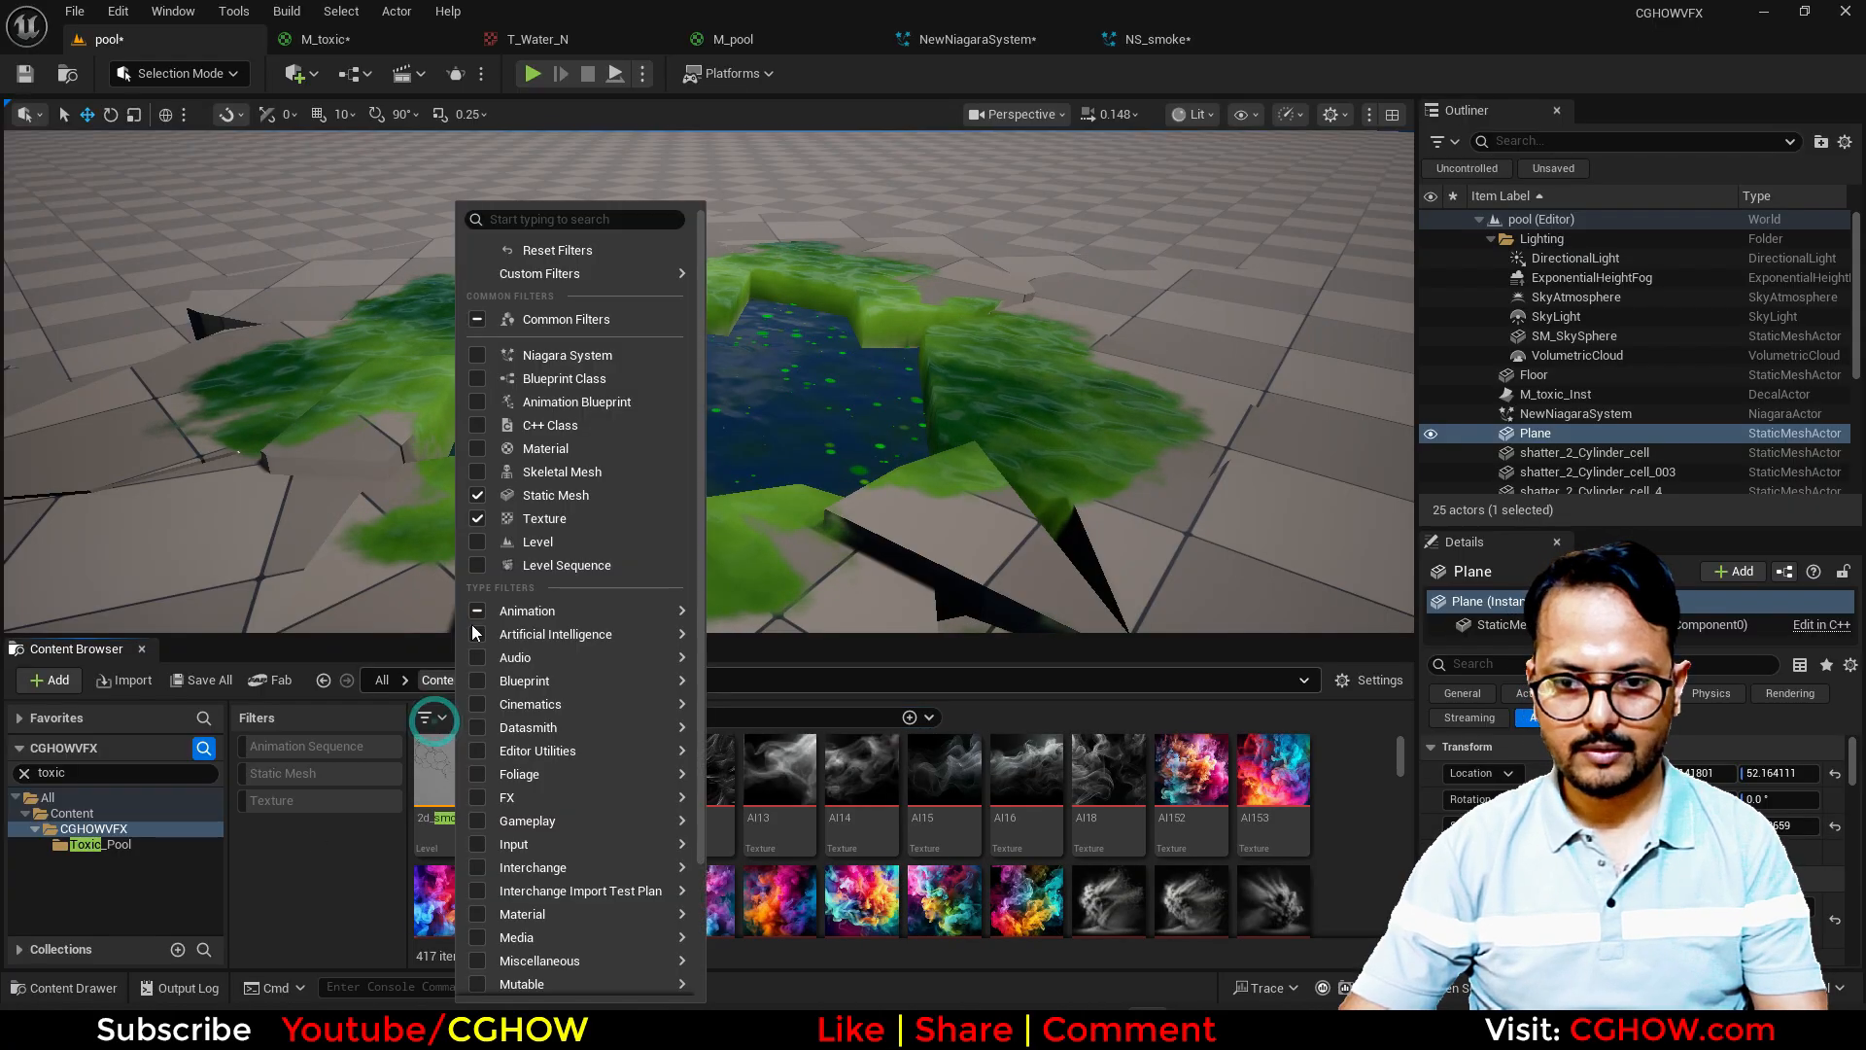
click(557, 453)
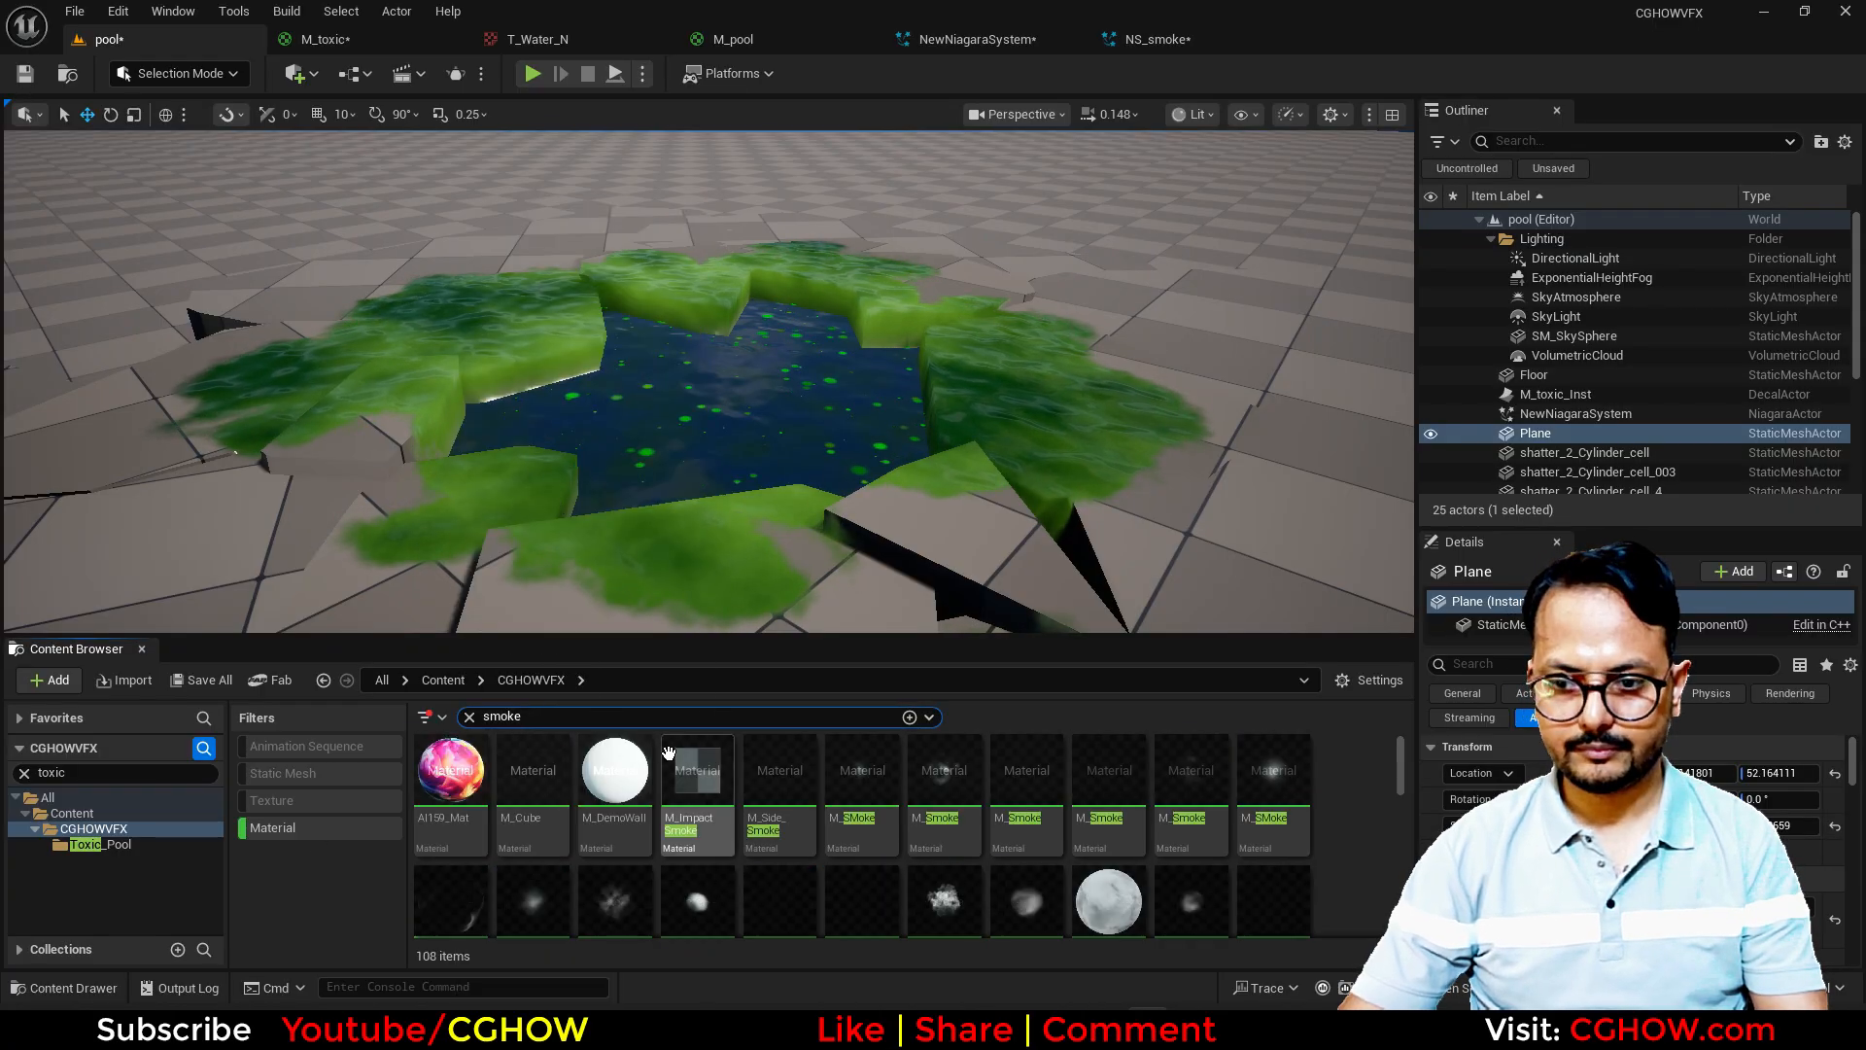
click(1027, 907)
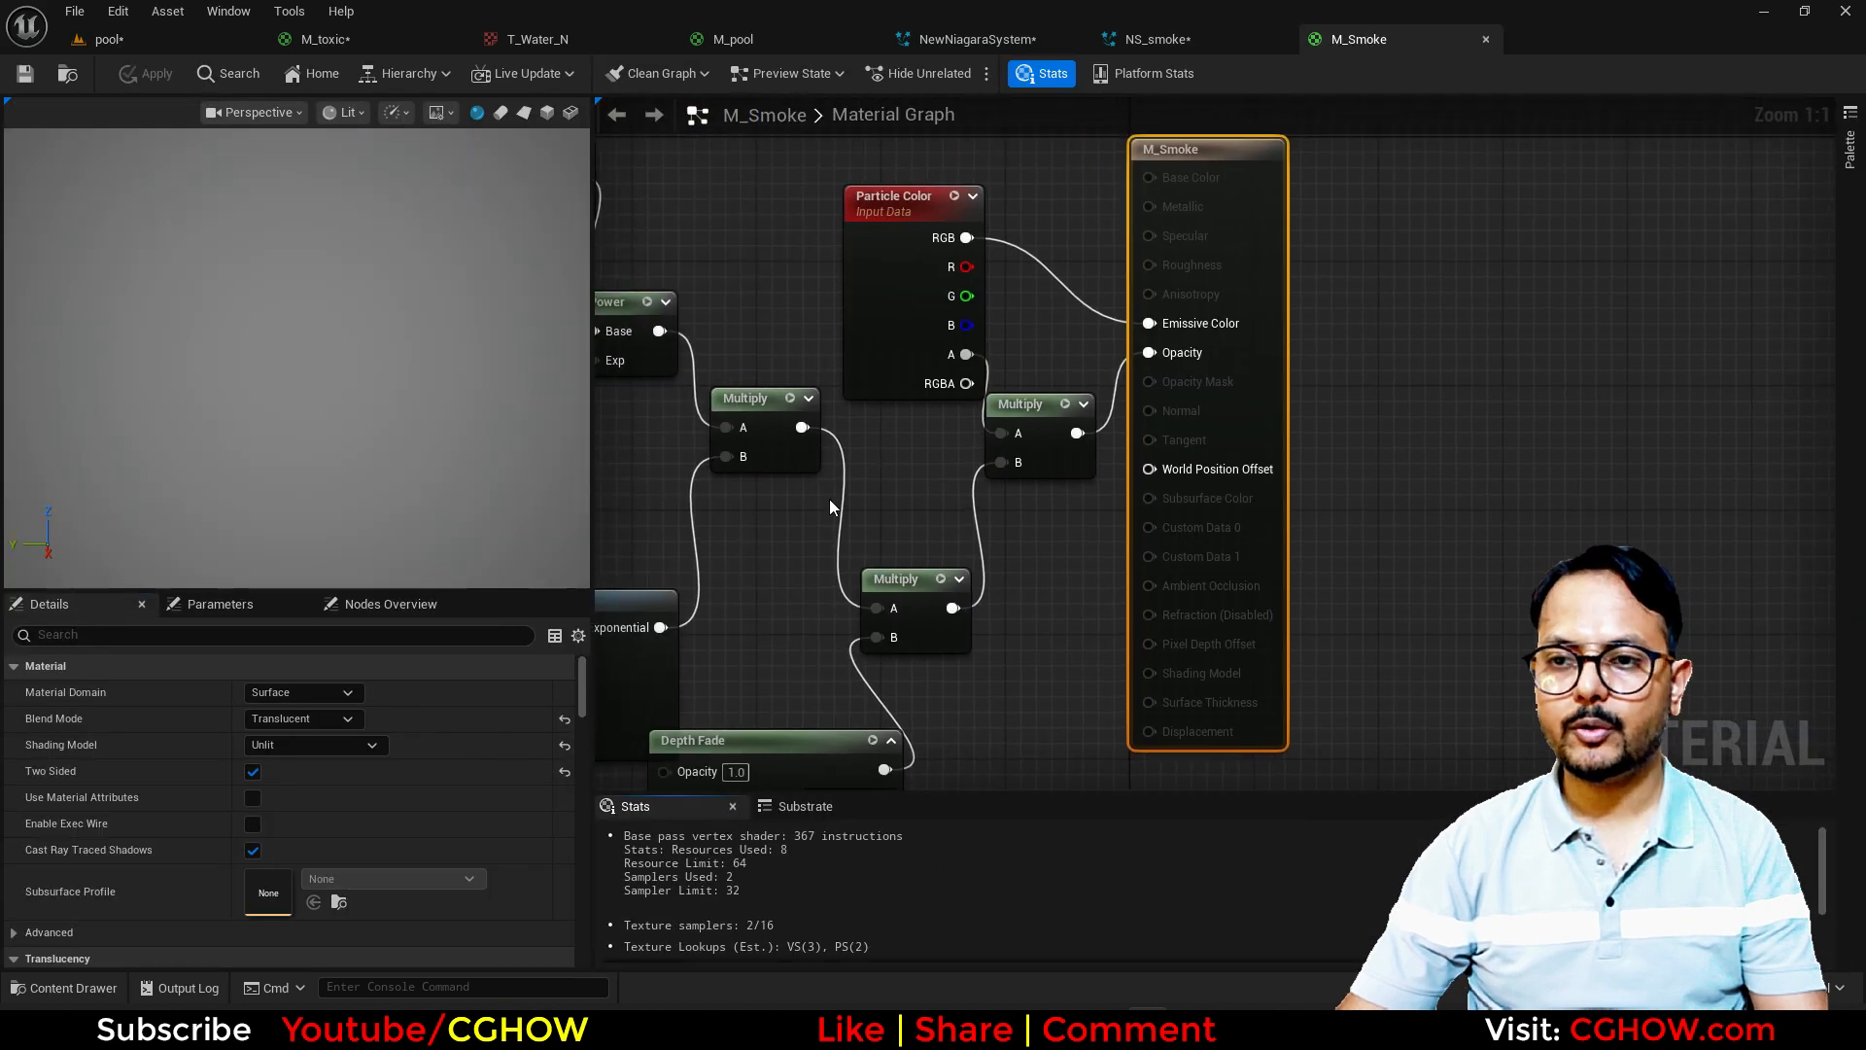
Step: Select the Texture Sample node in the M_Smoke graph and switch the preview shape to a plane
right_drag(830, 499, 1145, 540)
scroll(1145, 540, up, 4)
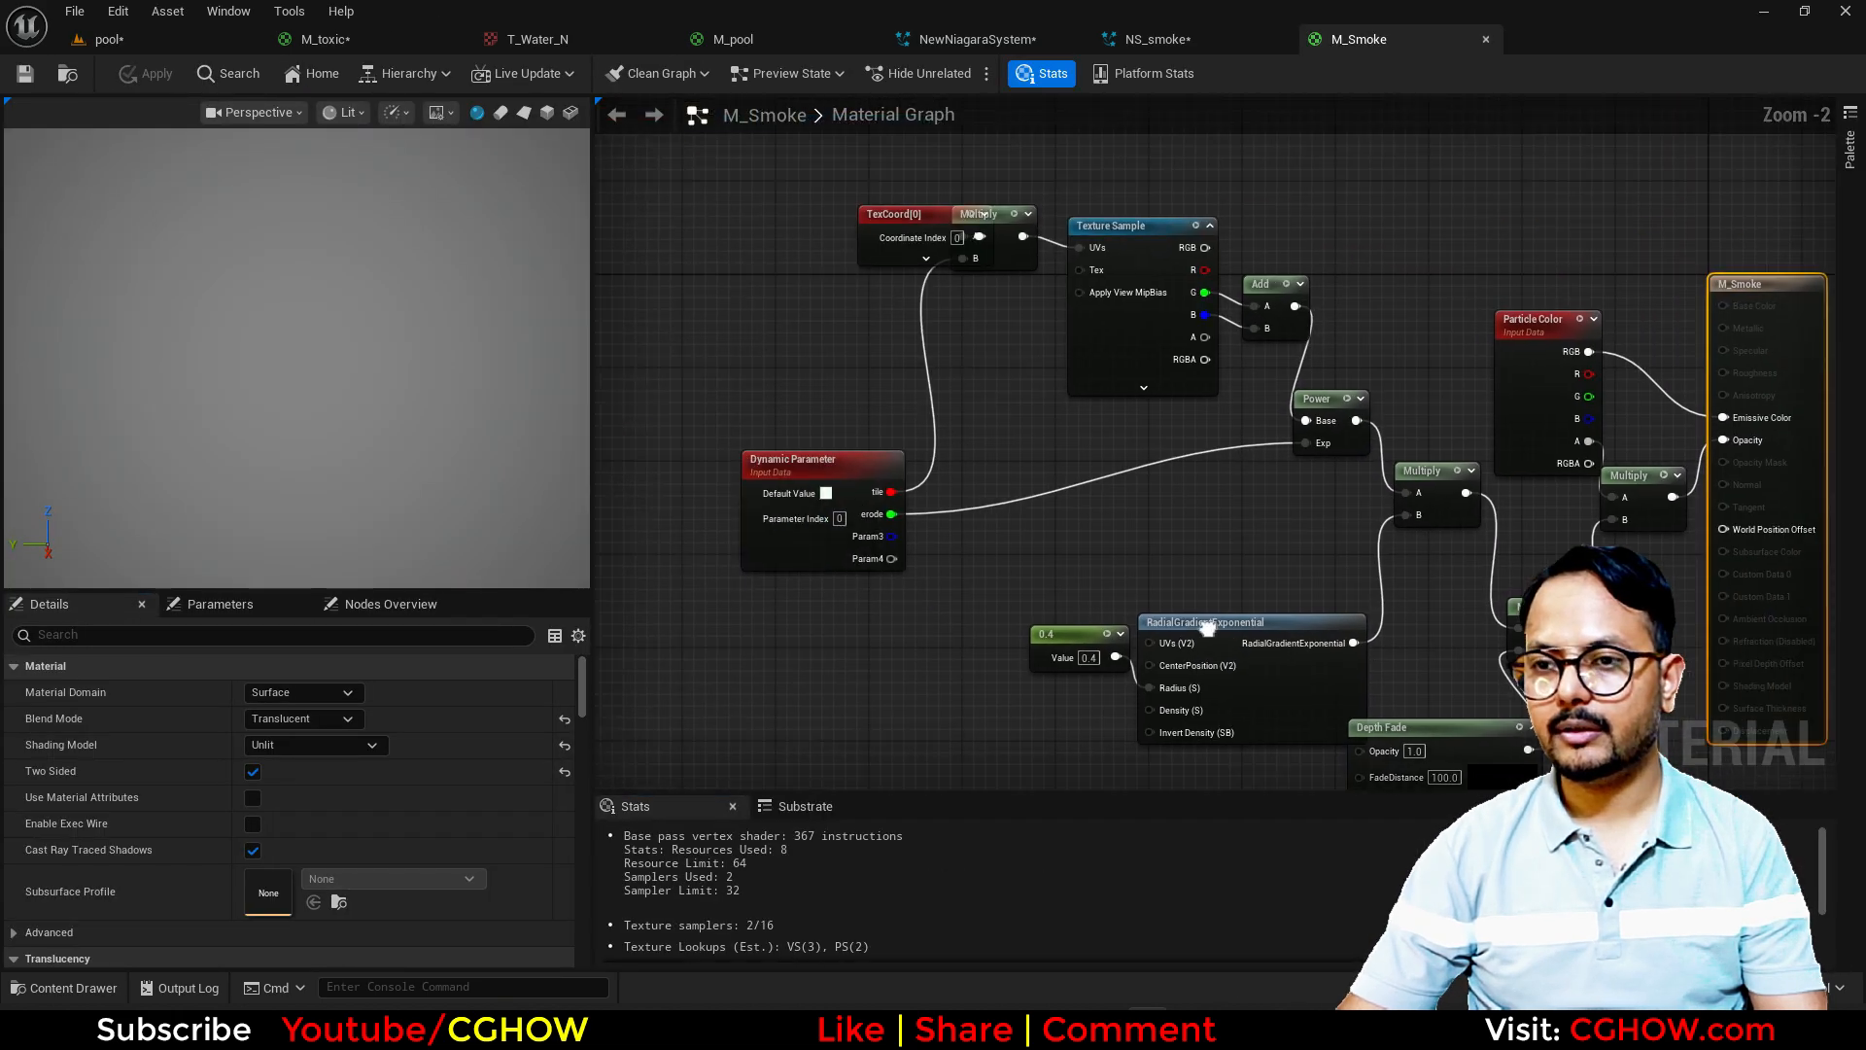
click(1223, 396)
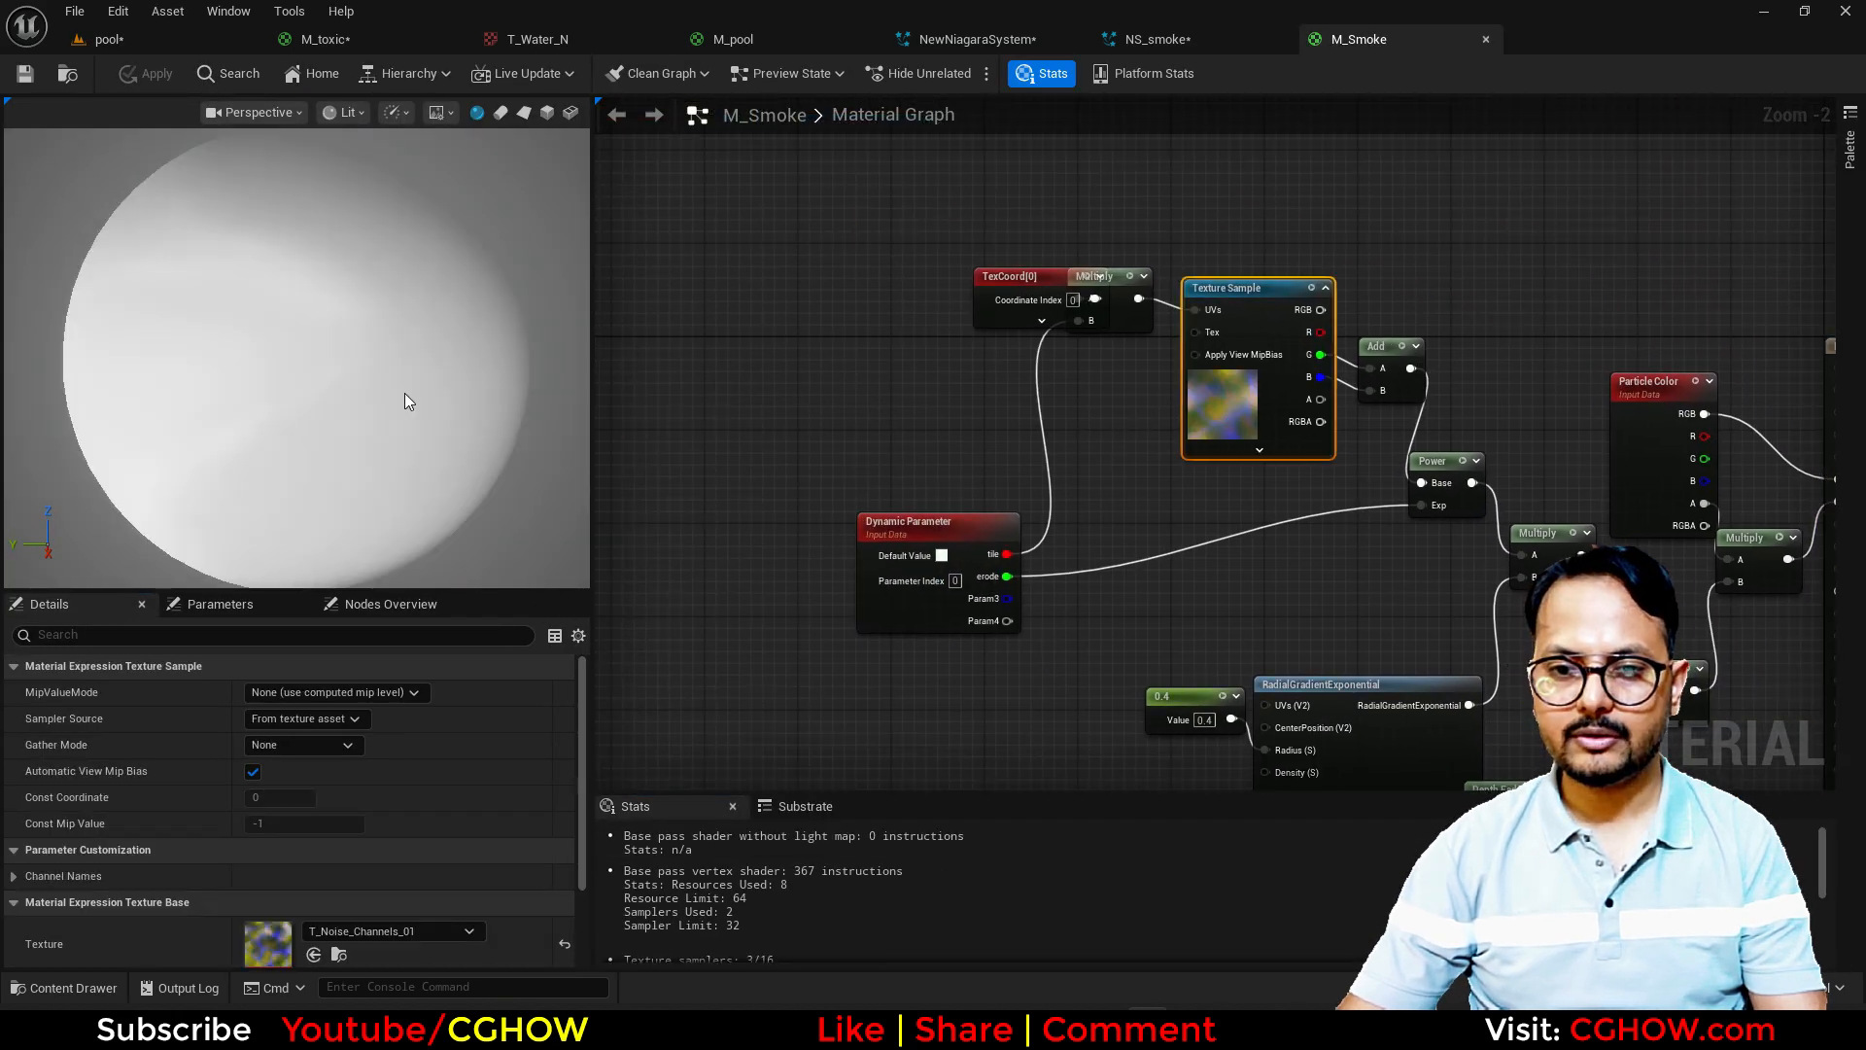
click(522, 114)
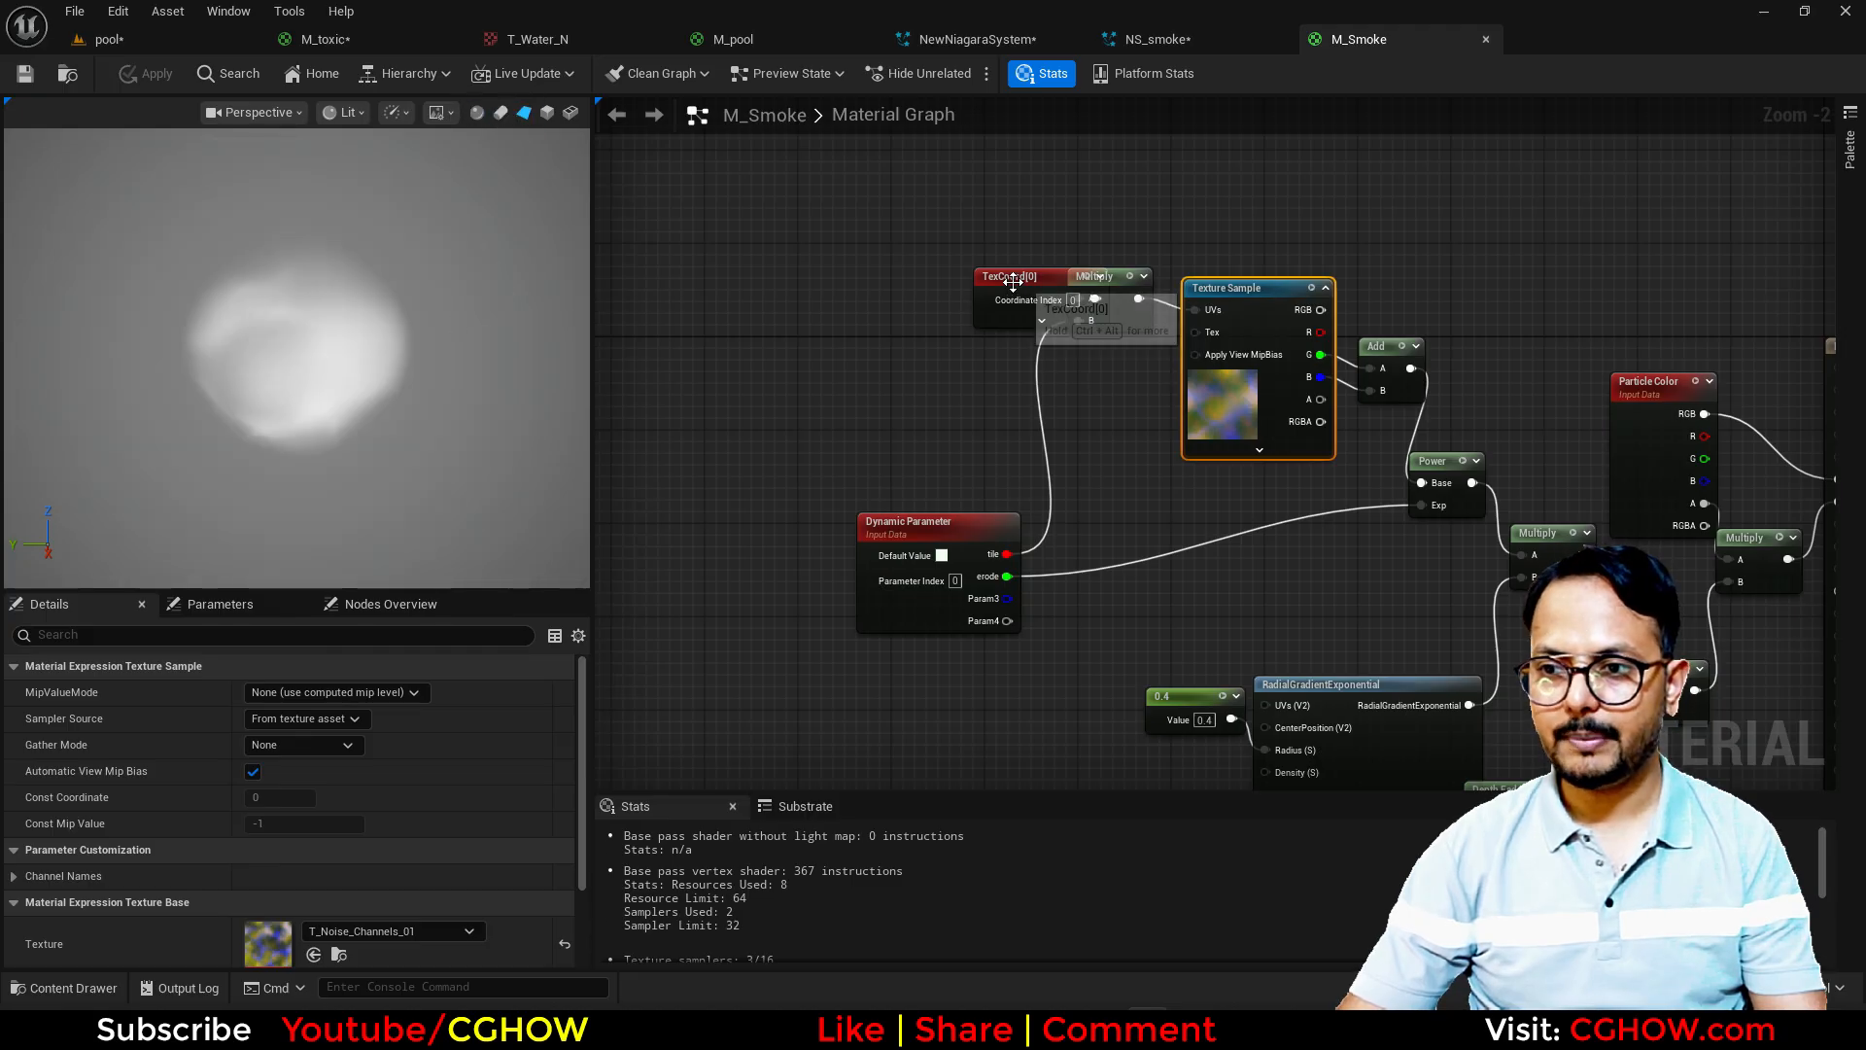
Step: Move the TexCoord node clear of the Multiply node and the 0.4 constant away from RadialGradientExponential
drag(1067, 325, 940, 336)
right_drag(1150, 445, 991, 362)
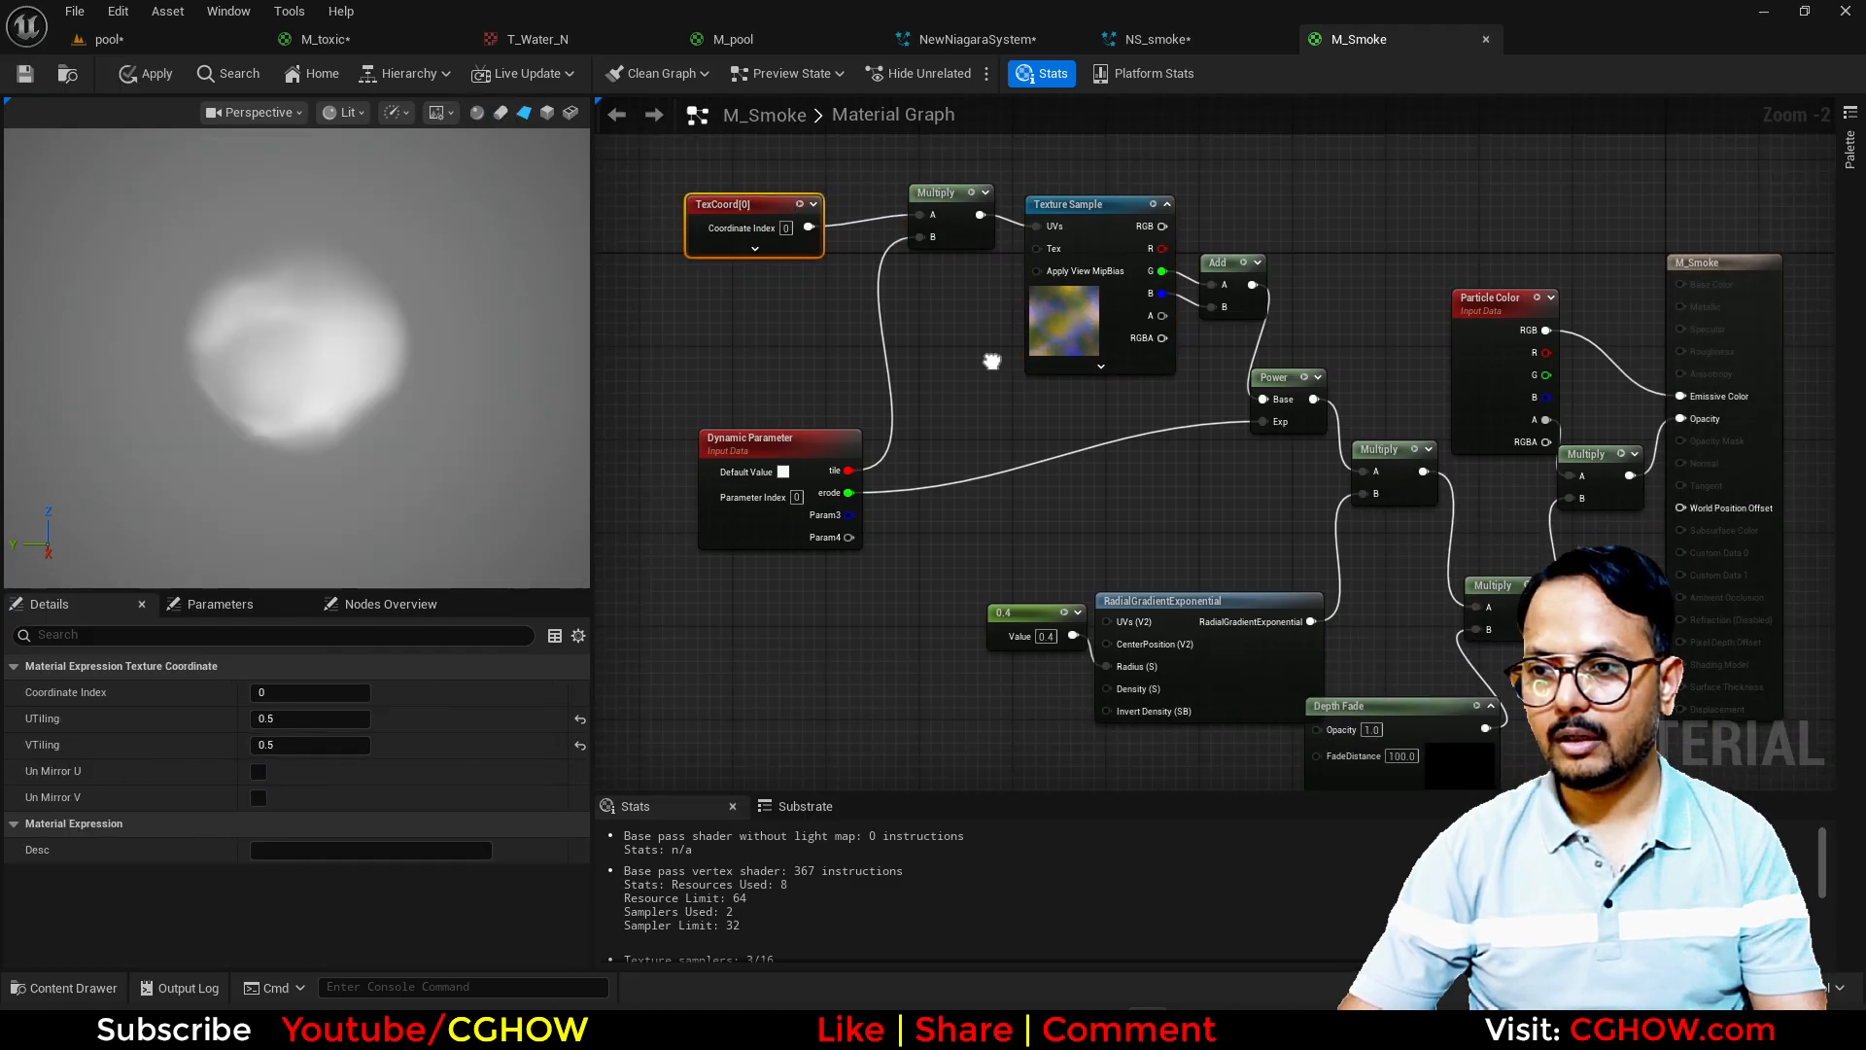
right_drag(973, 562, 911, 528)
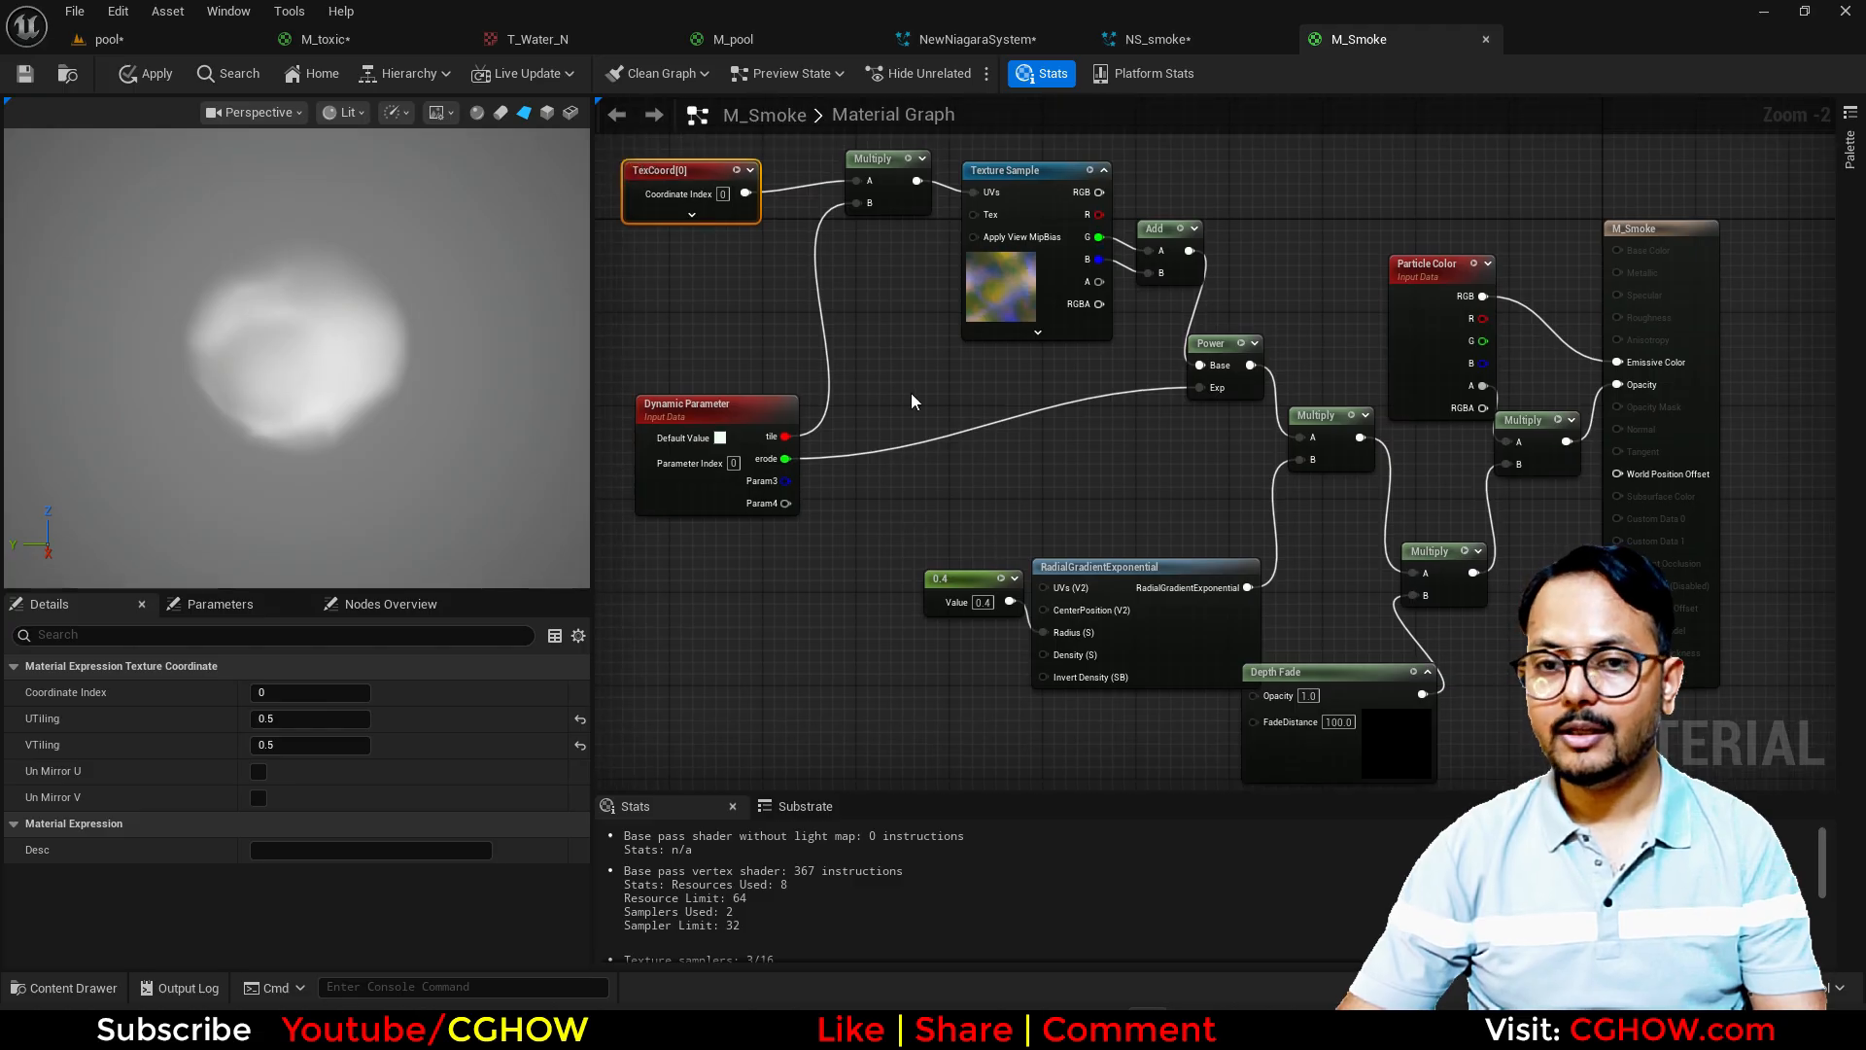
drag(985, 577, 985, 620)
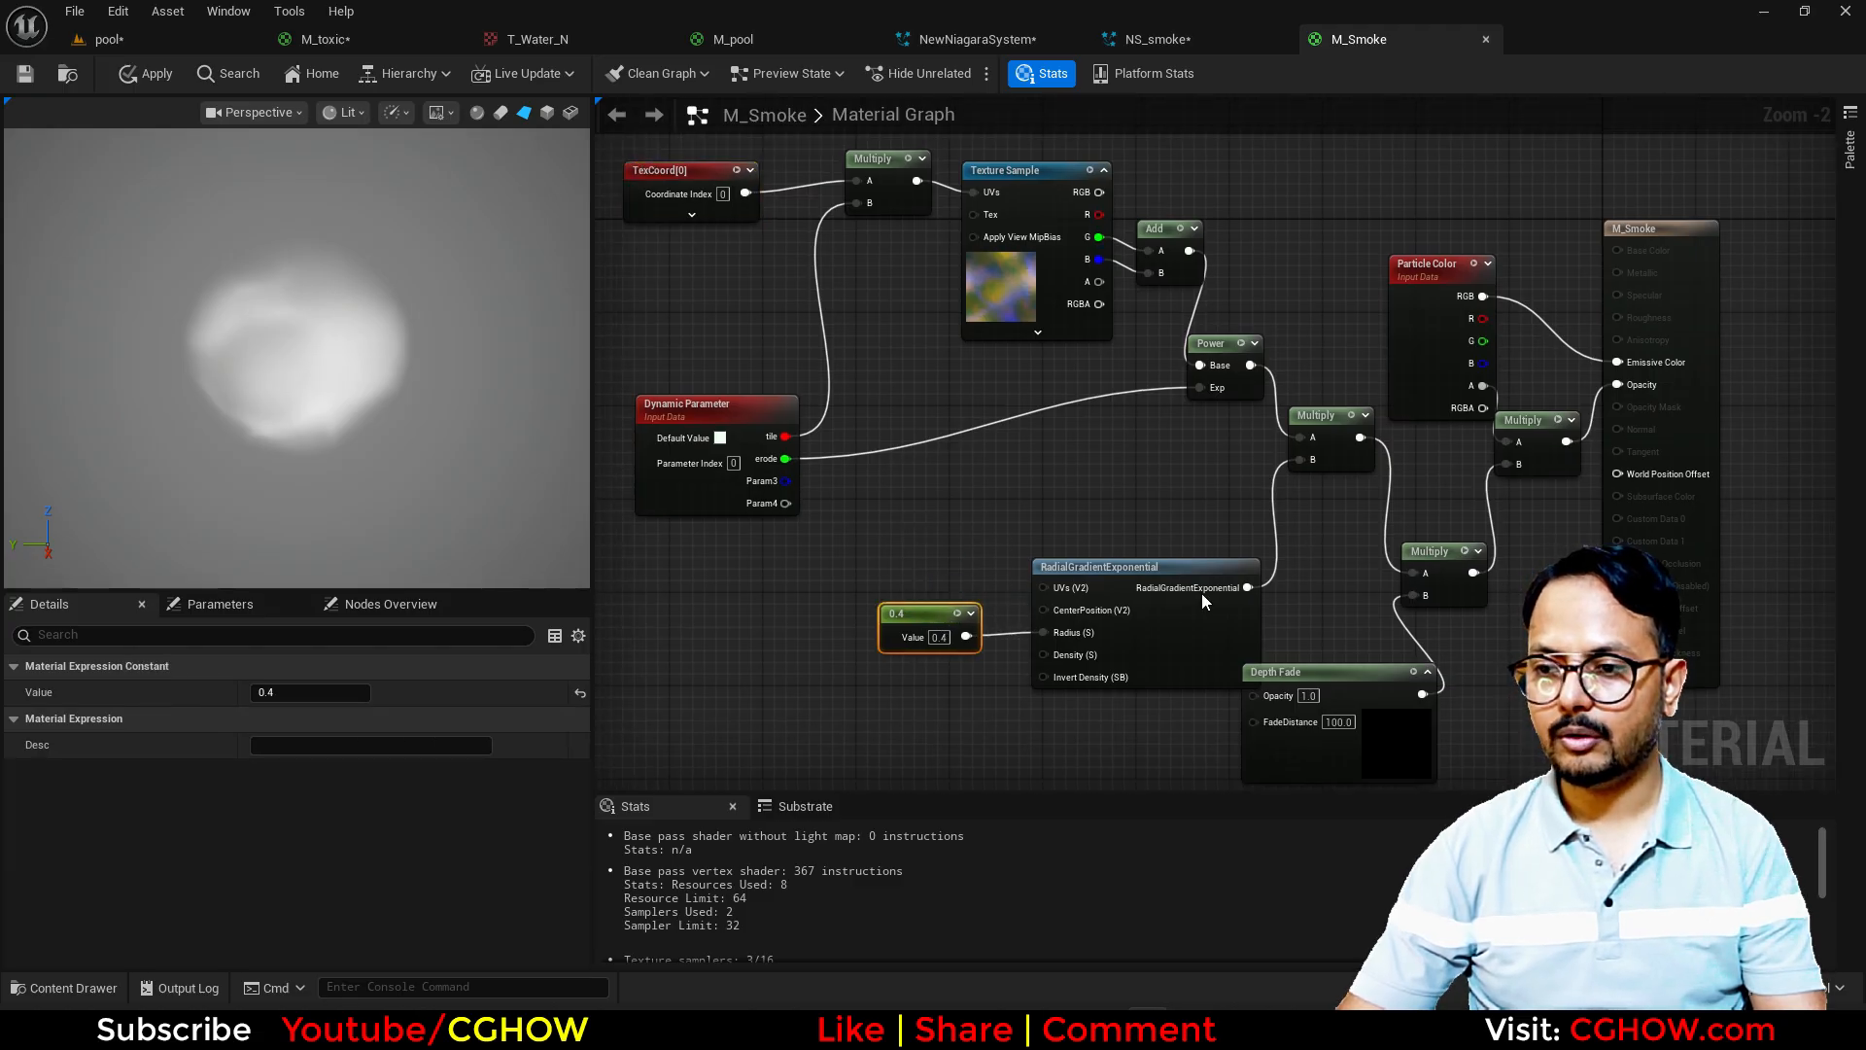
Step: Preview the output of the Power node and of the Multiply node that combines it with the radial gradient
right_click(1325, 421)
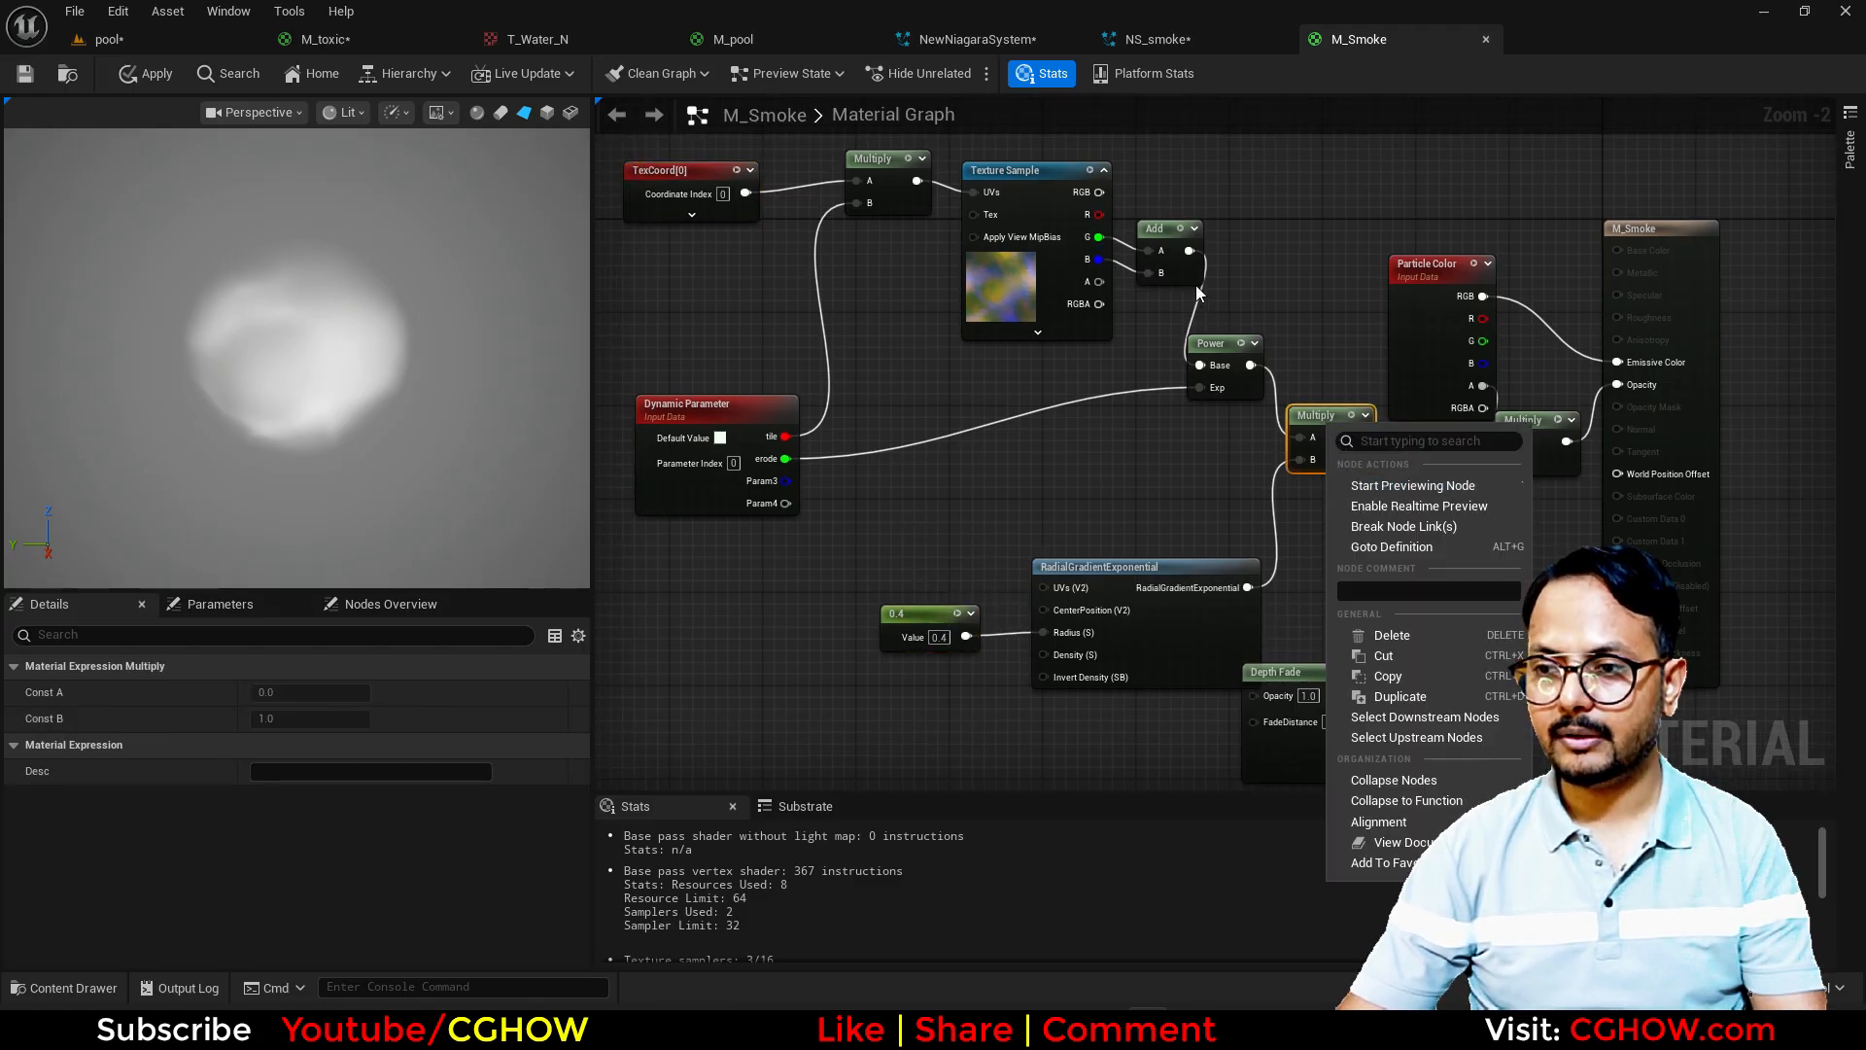
right_click(1233, 338)
click(1288, 394)
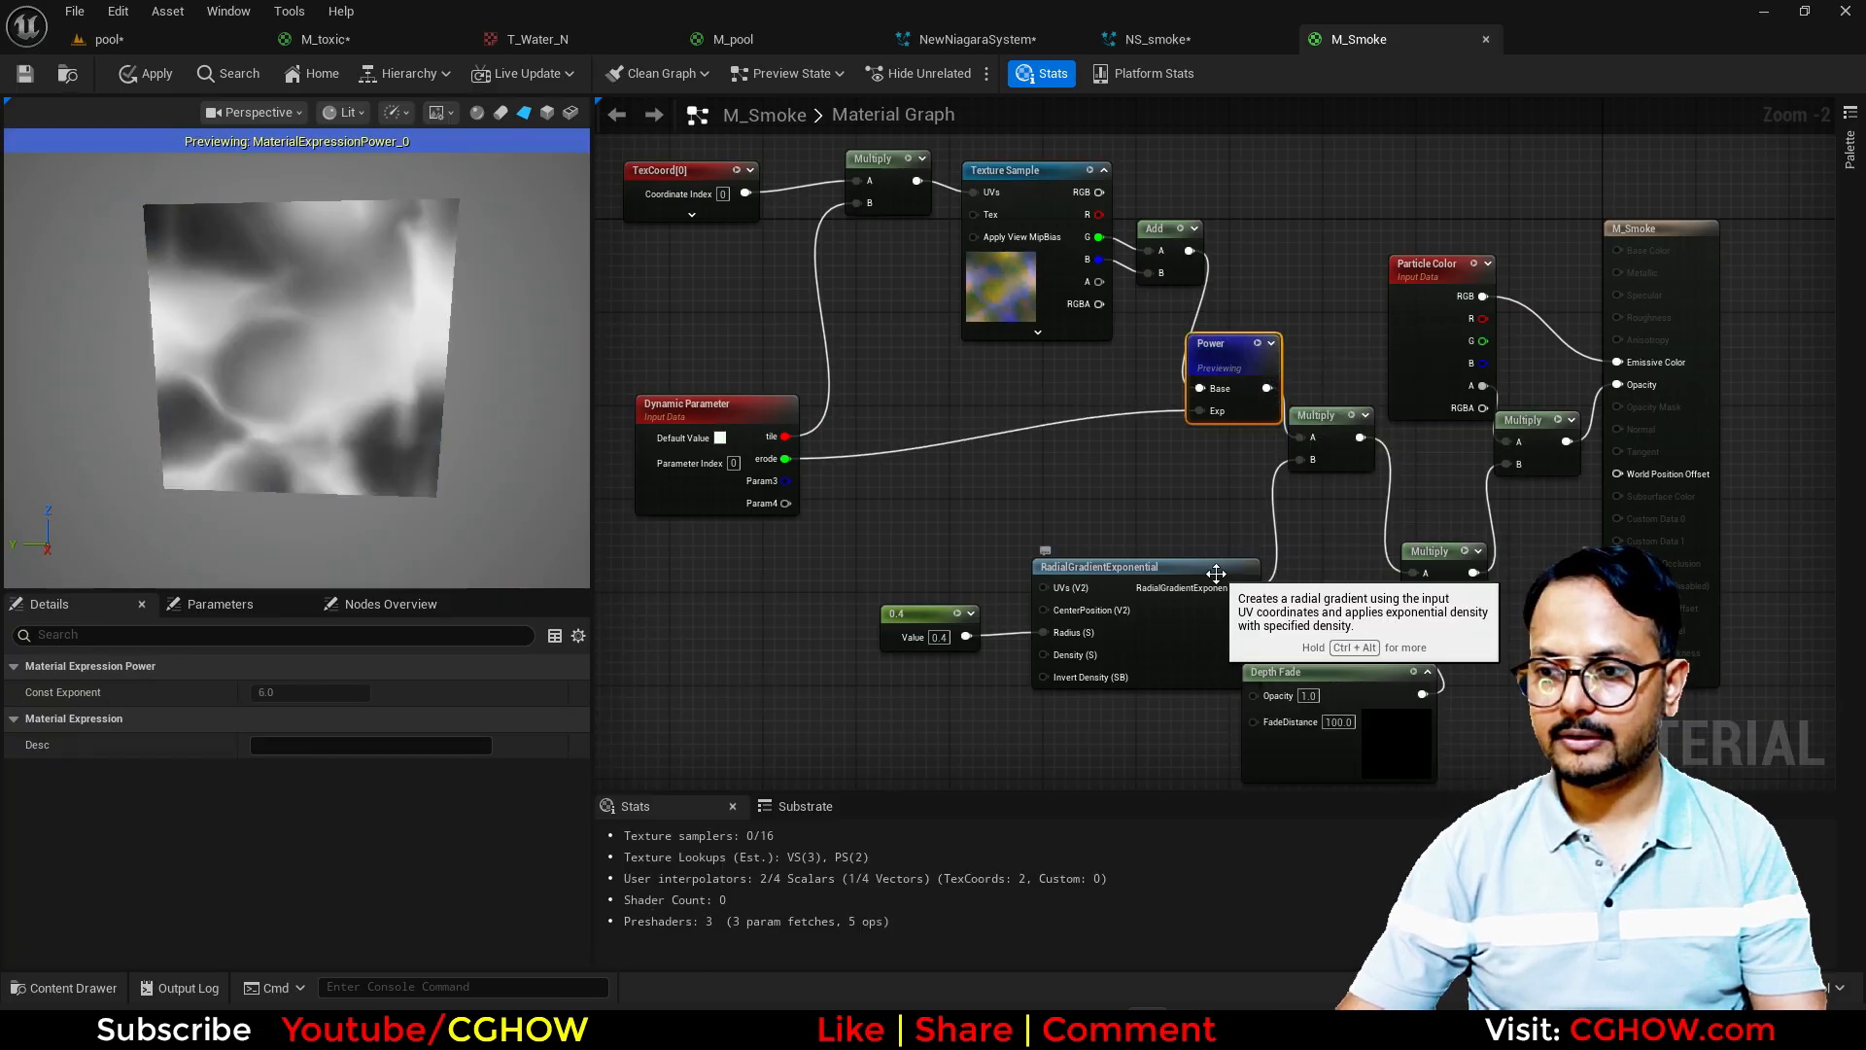
right_click(1339, 410)
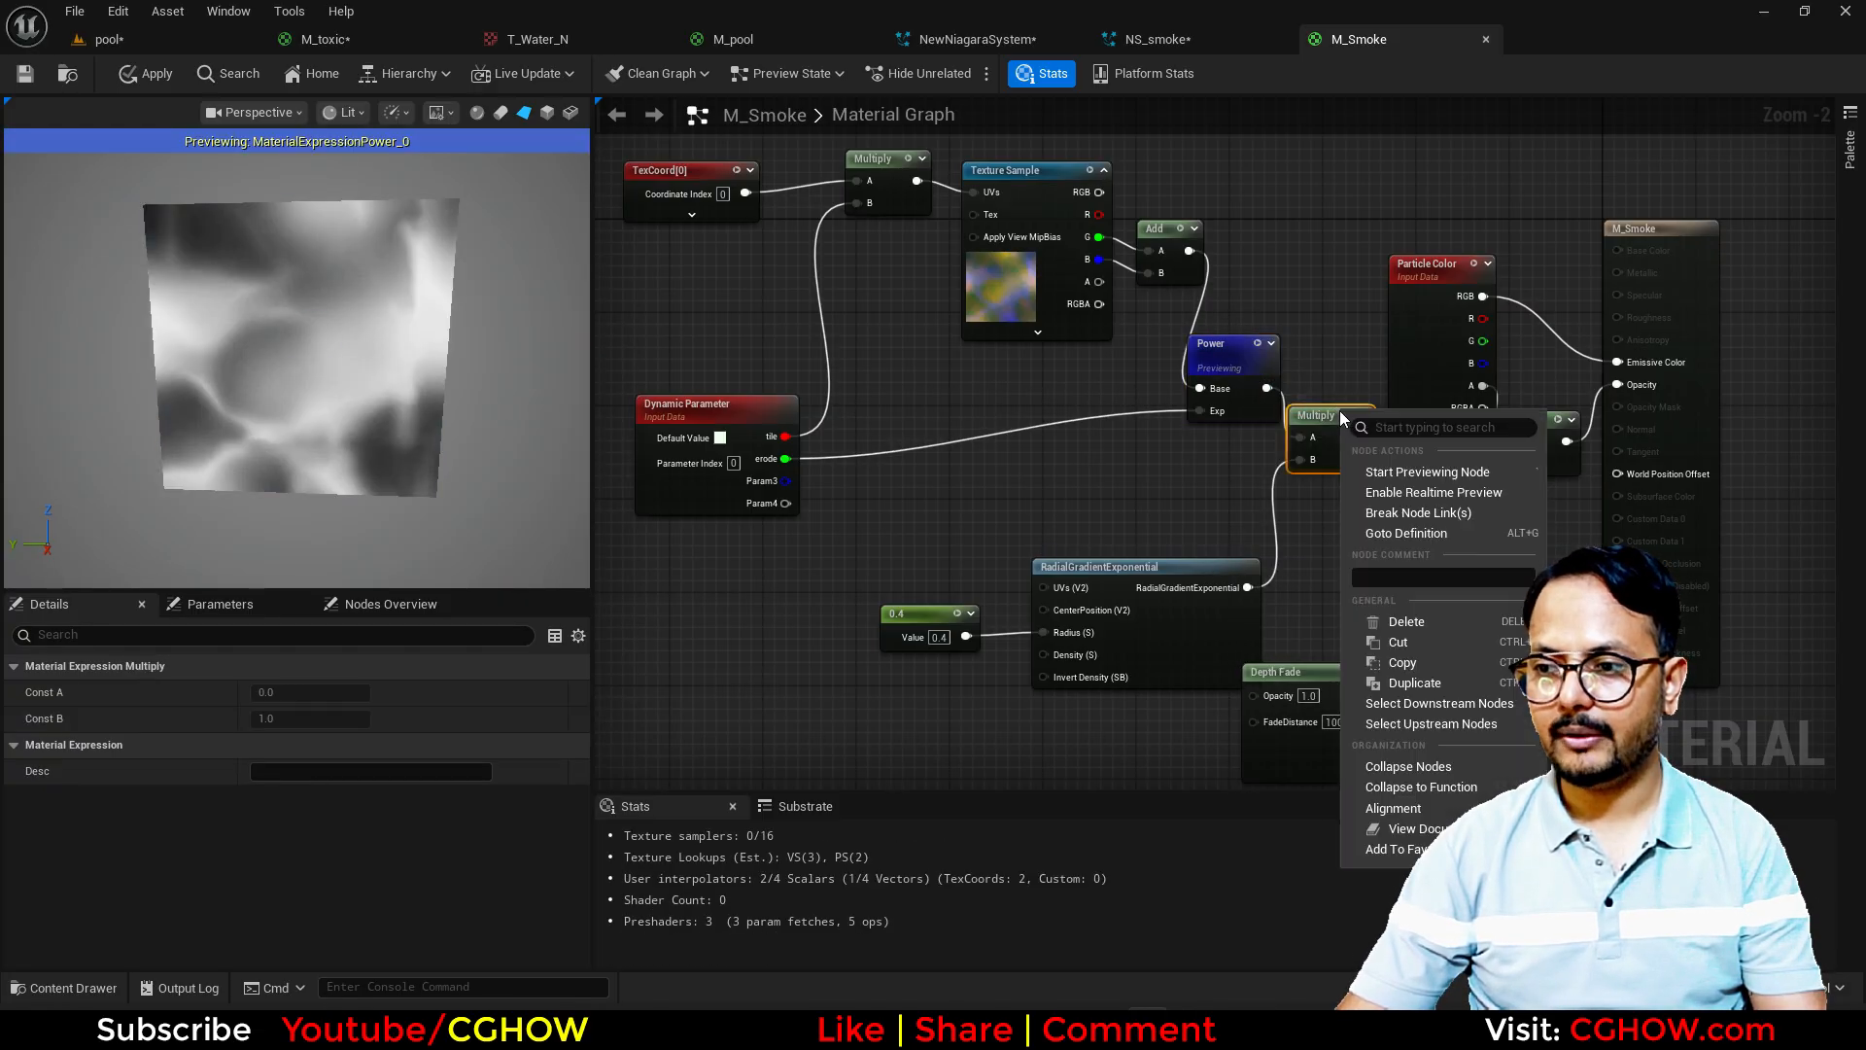
click(1399, 470)
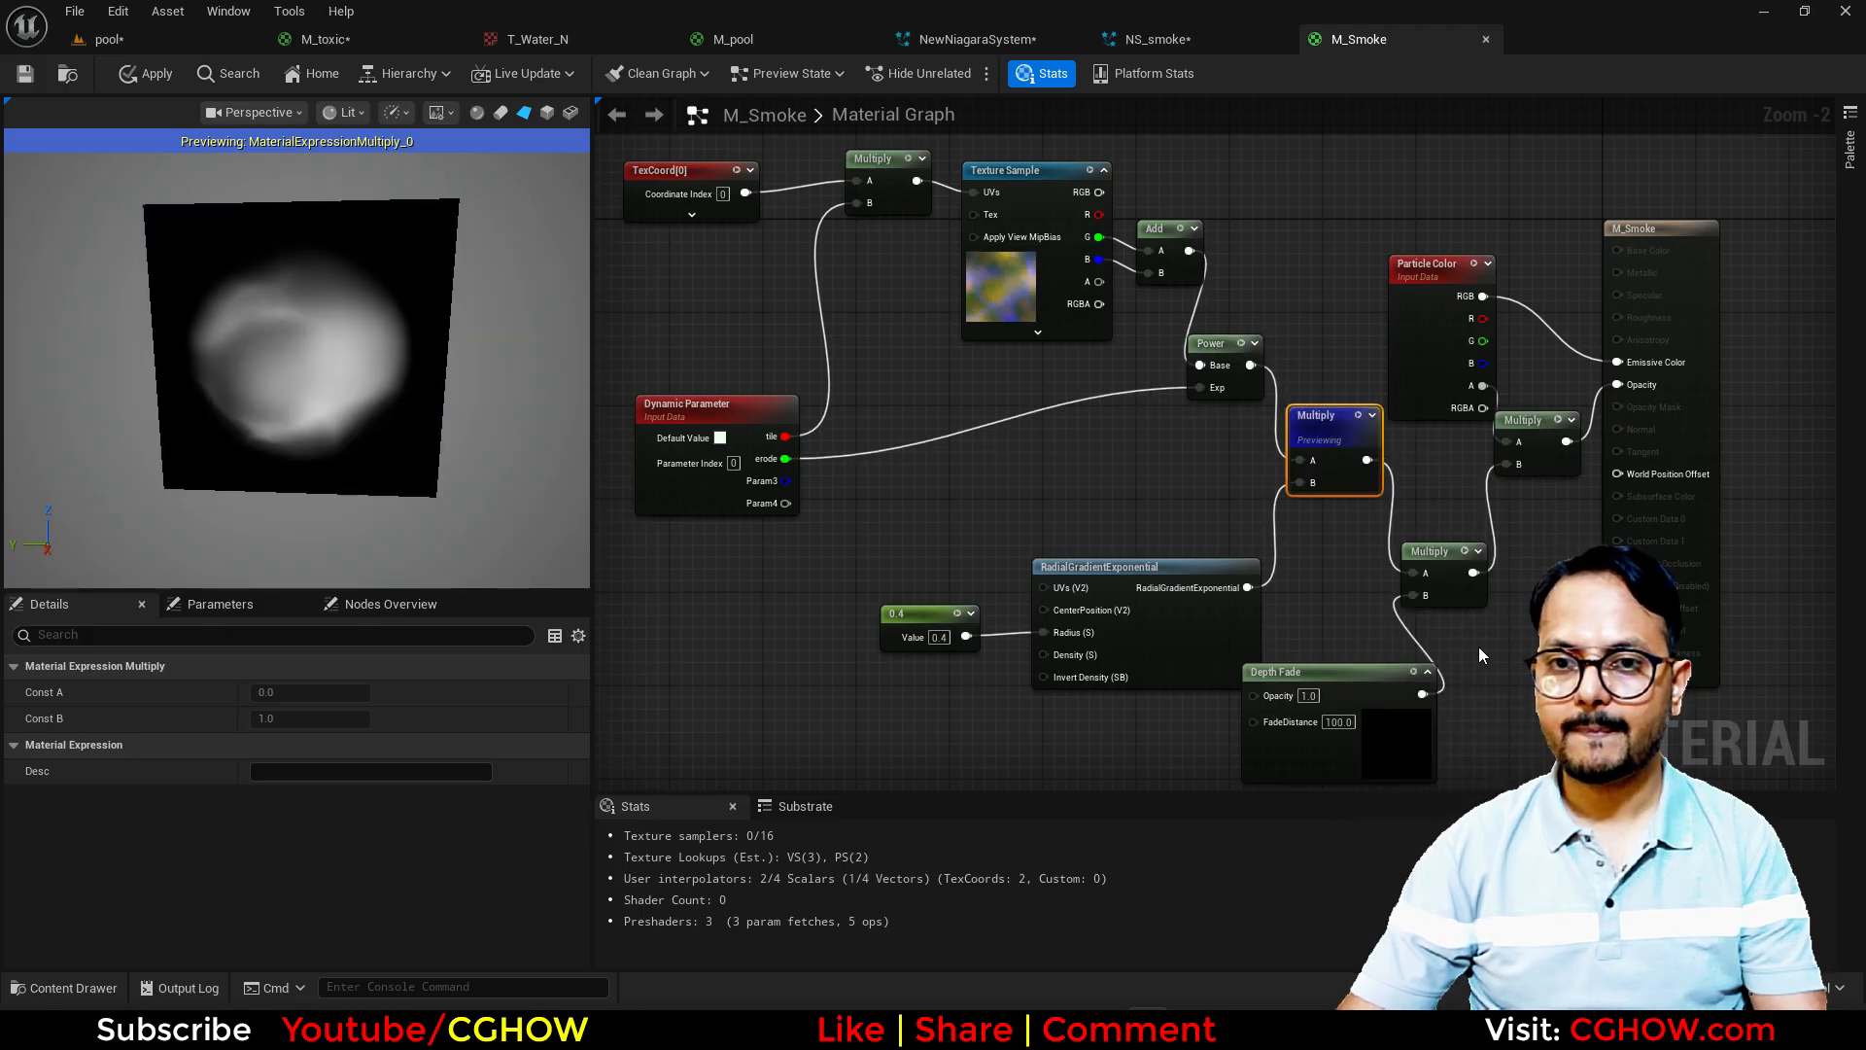
right_drag(1435, 721, 1351, 668)
right_drag(1063, 476, 1215, 564)
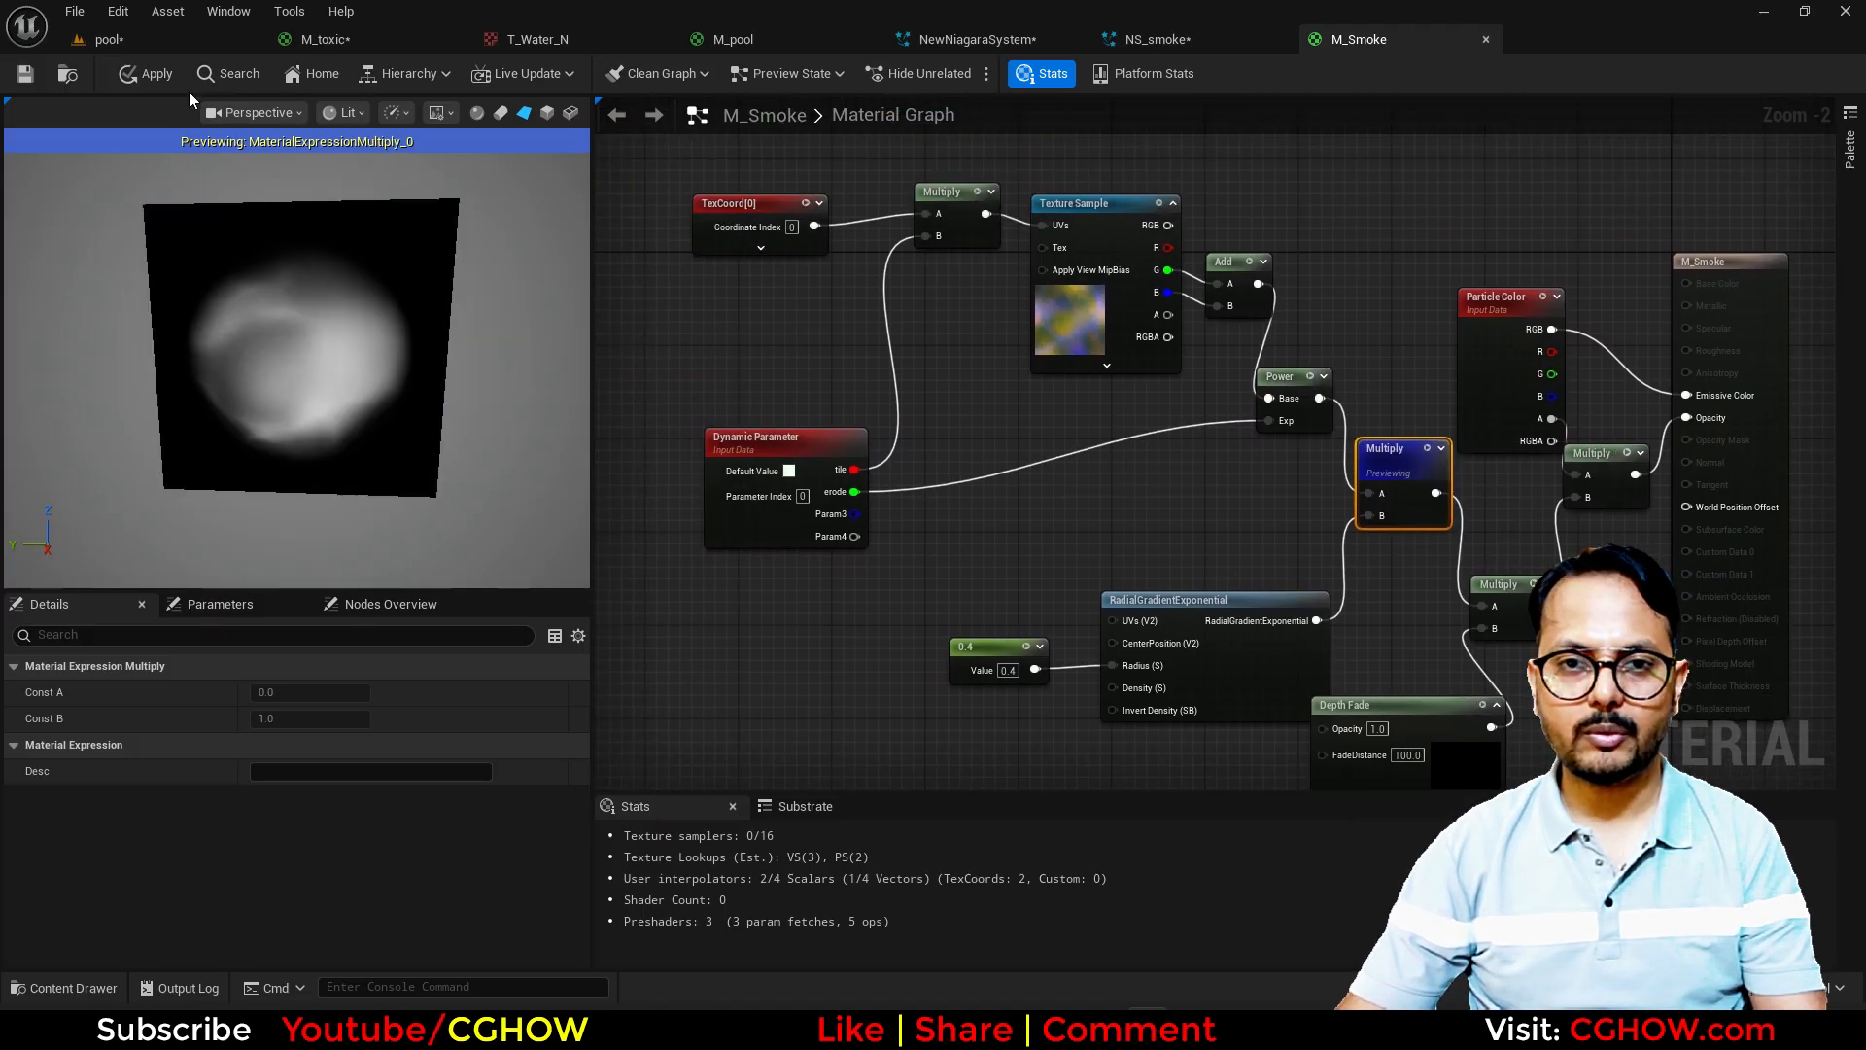
Step: Return to the NS_smoke system and assign M_Smoke as the Sprite Renderer's material
click(107, 39)
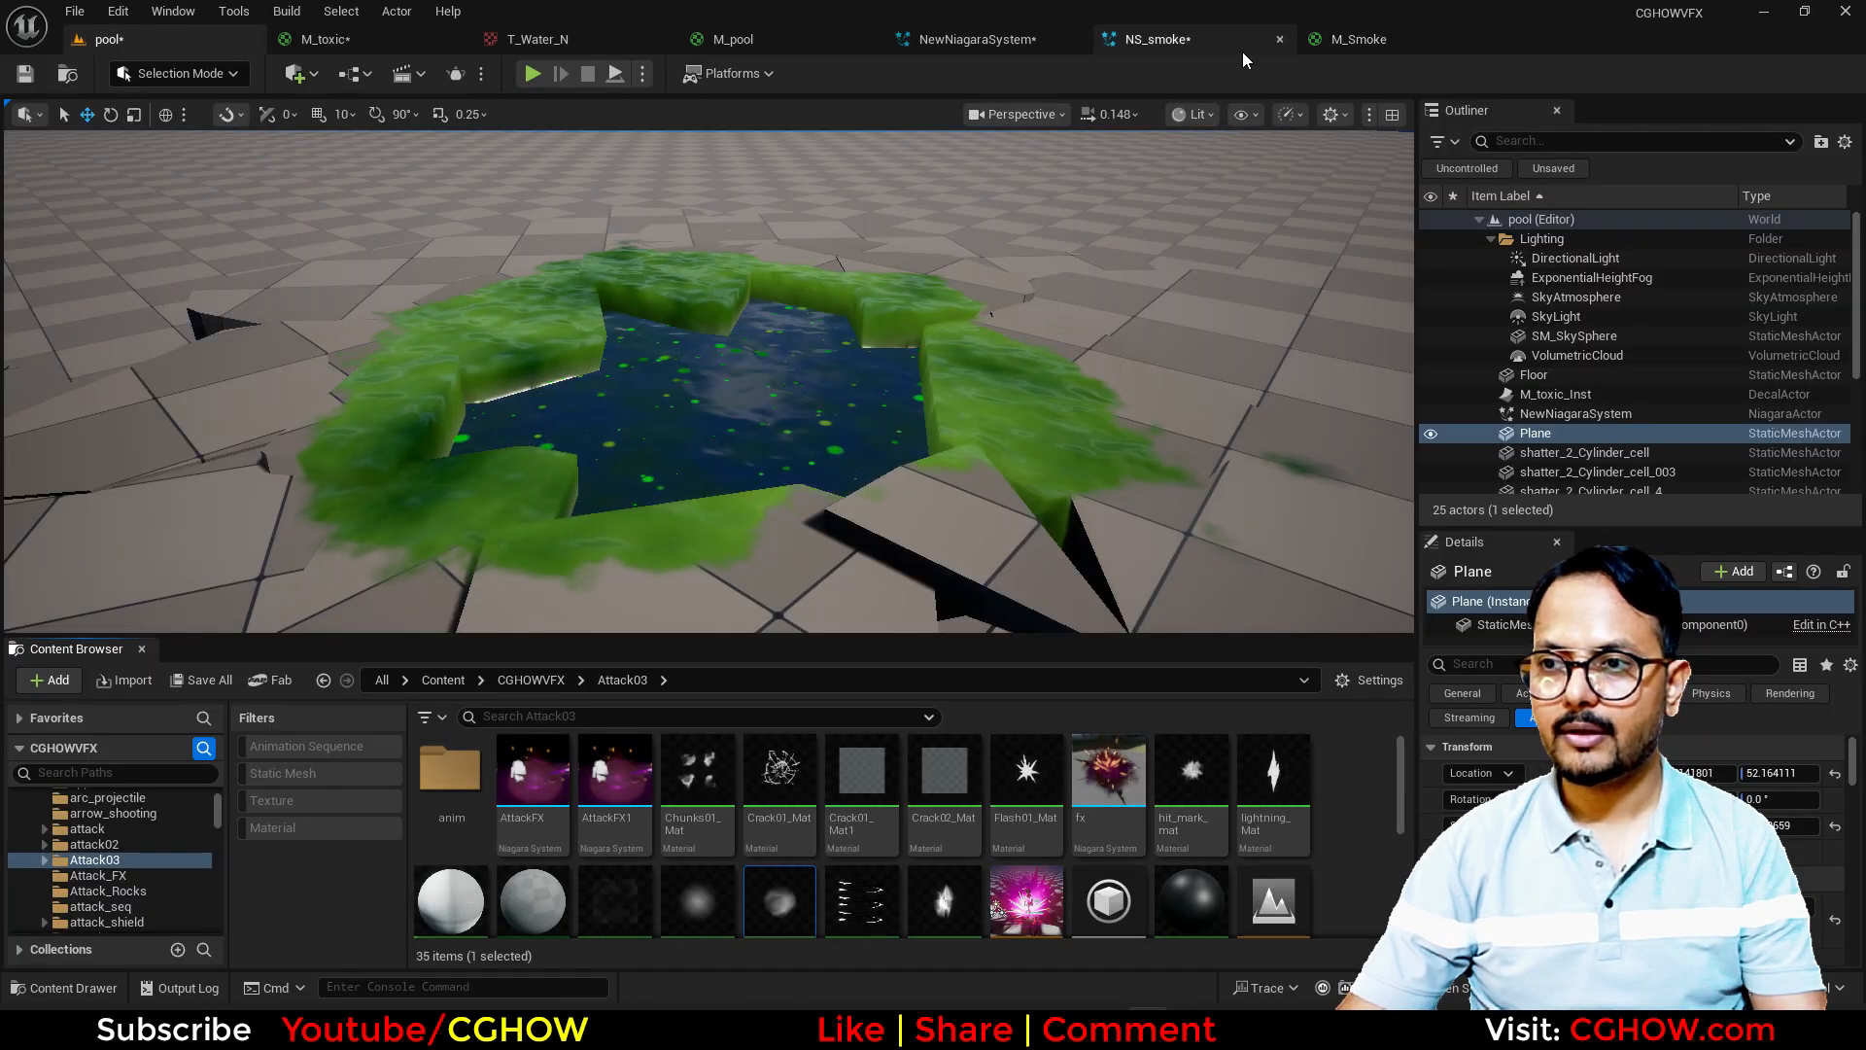
click(1181, 39)
click(937, 298)
Step: Add a Spawn Rate module to the Minimal emitter's Emitter Update and set its SpawnRate to 50
right_drag(583, 533, 660, 431)
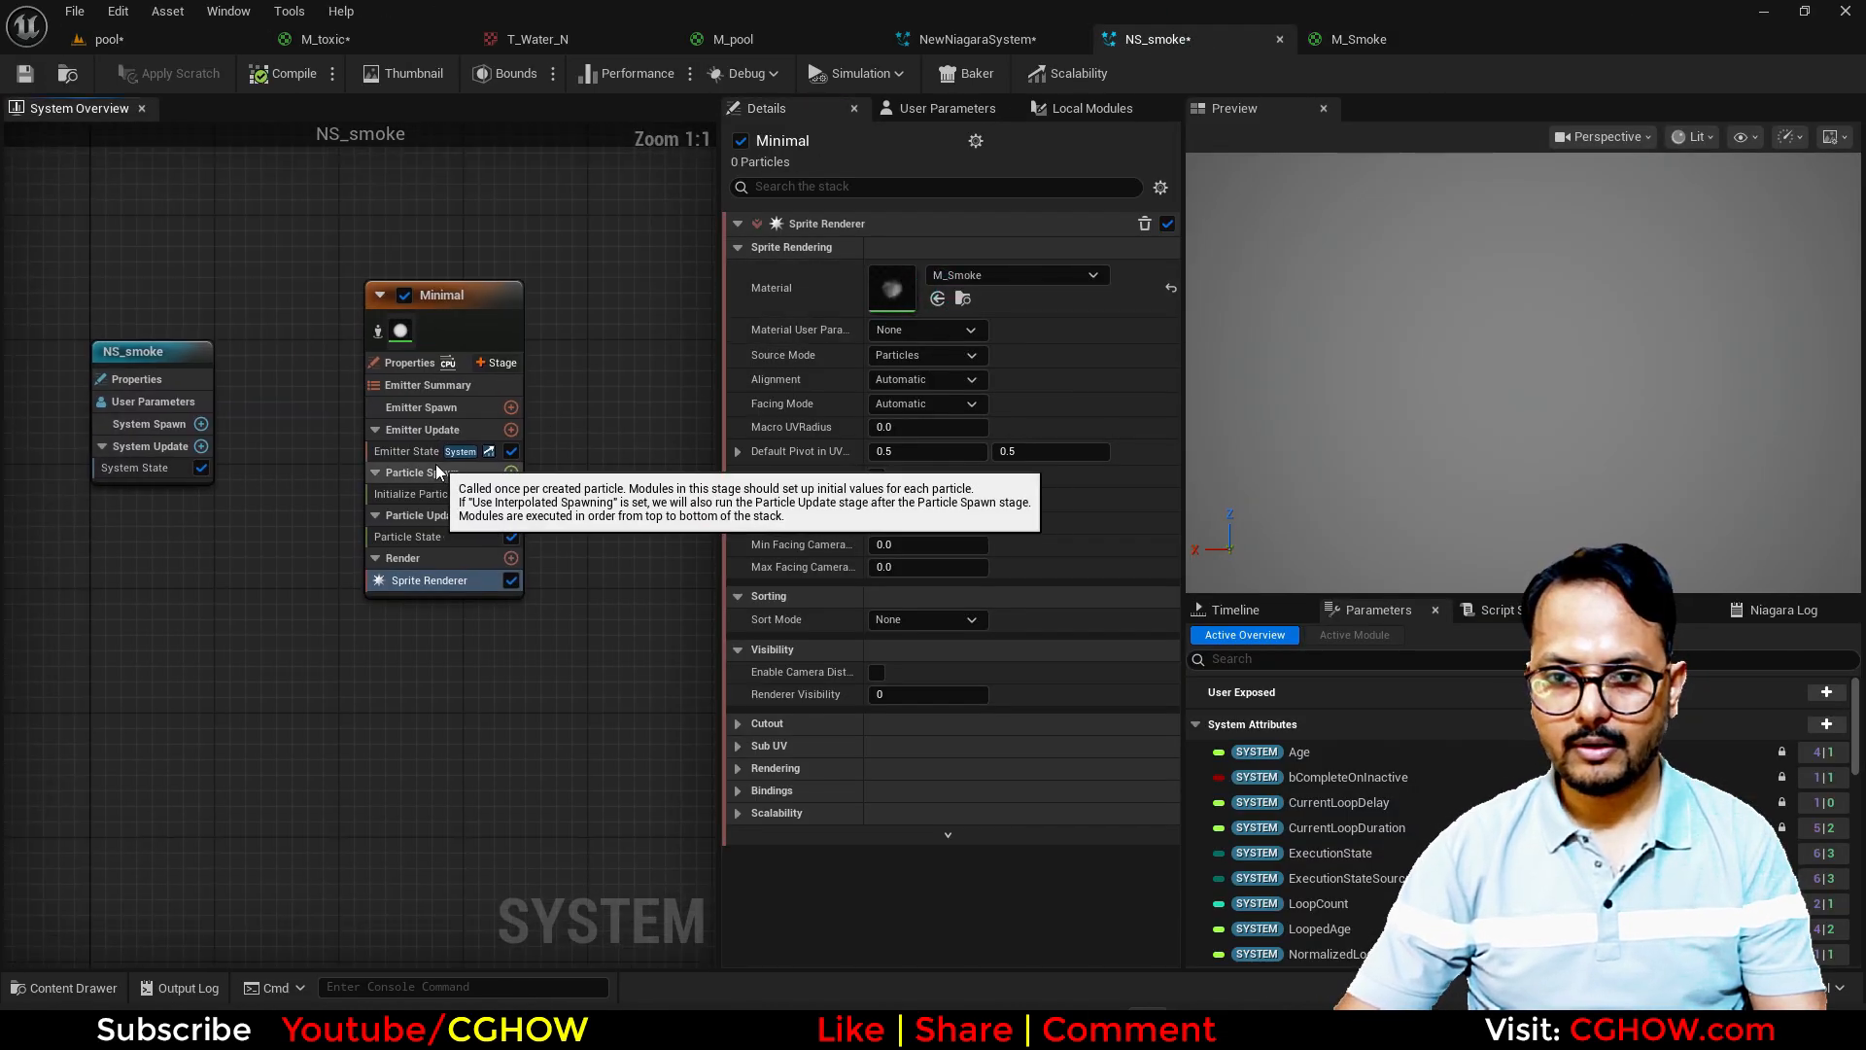
click(510, 429)
click(162, 649)
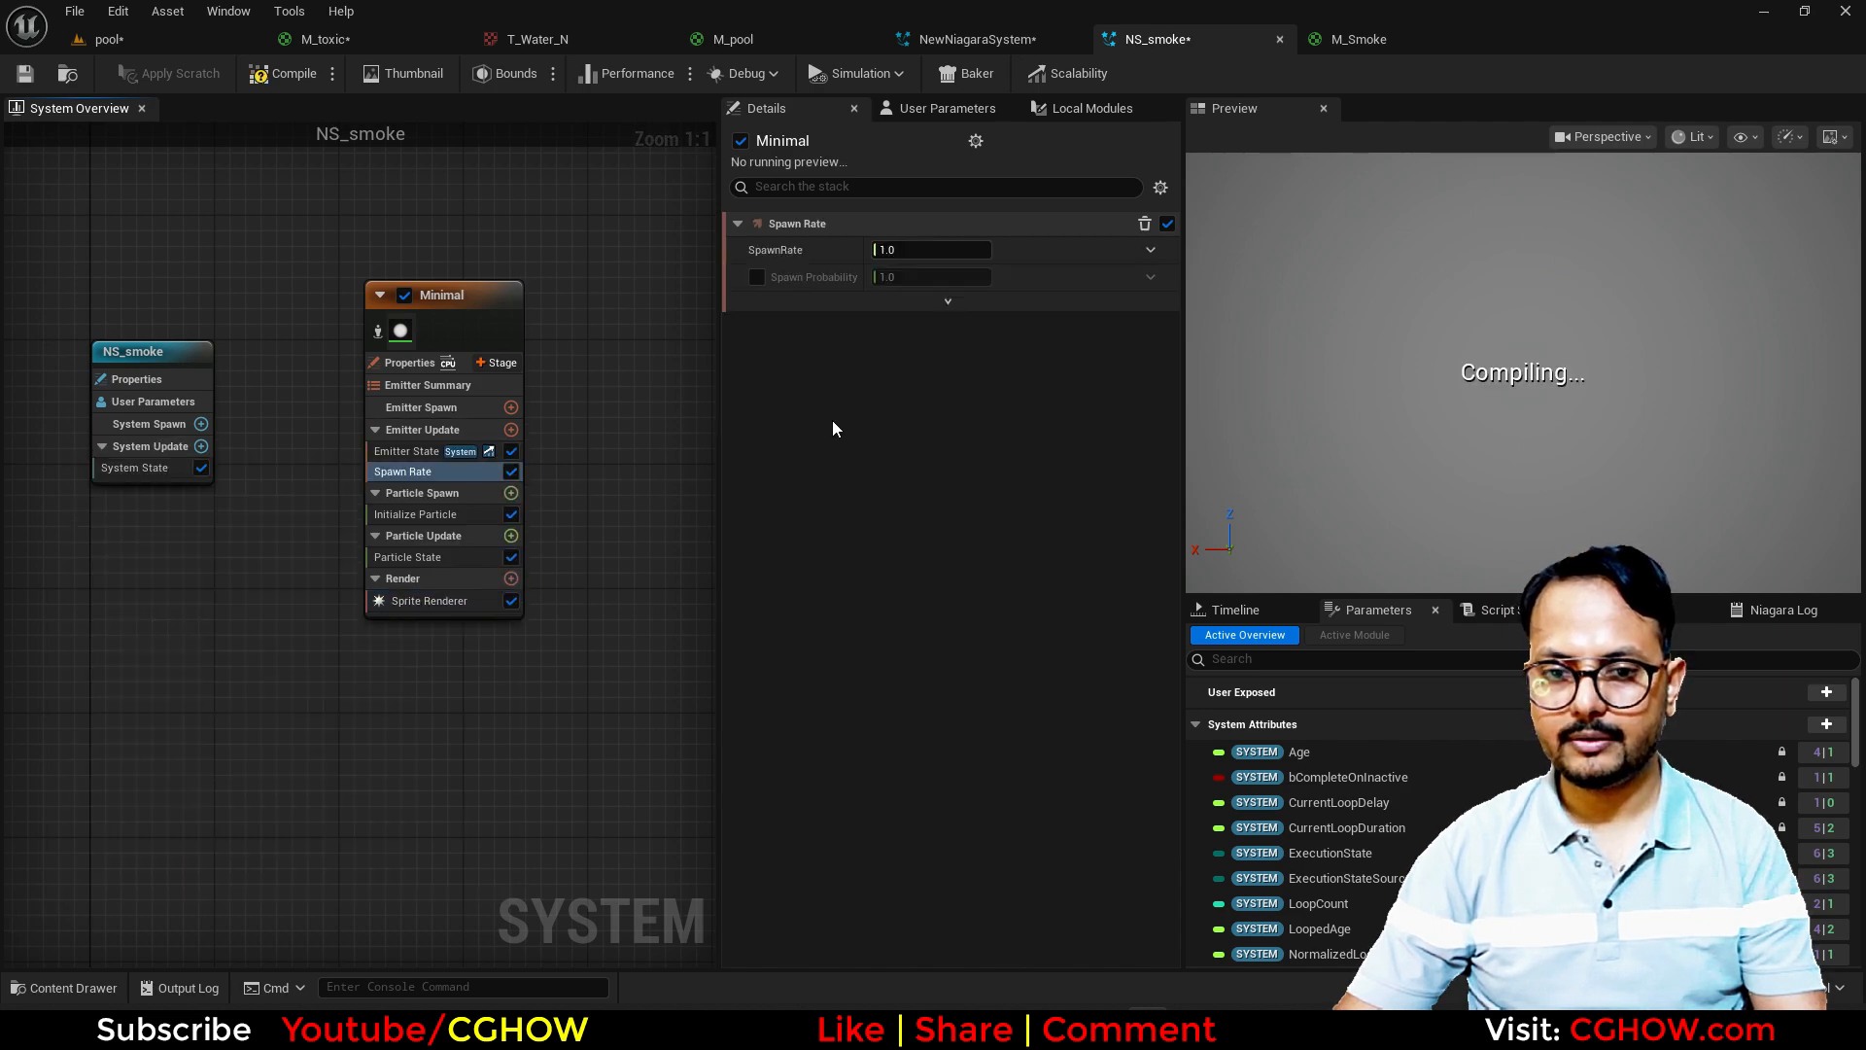
click(916, 250)
text(50)
key(Return)
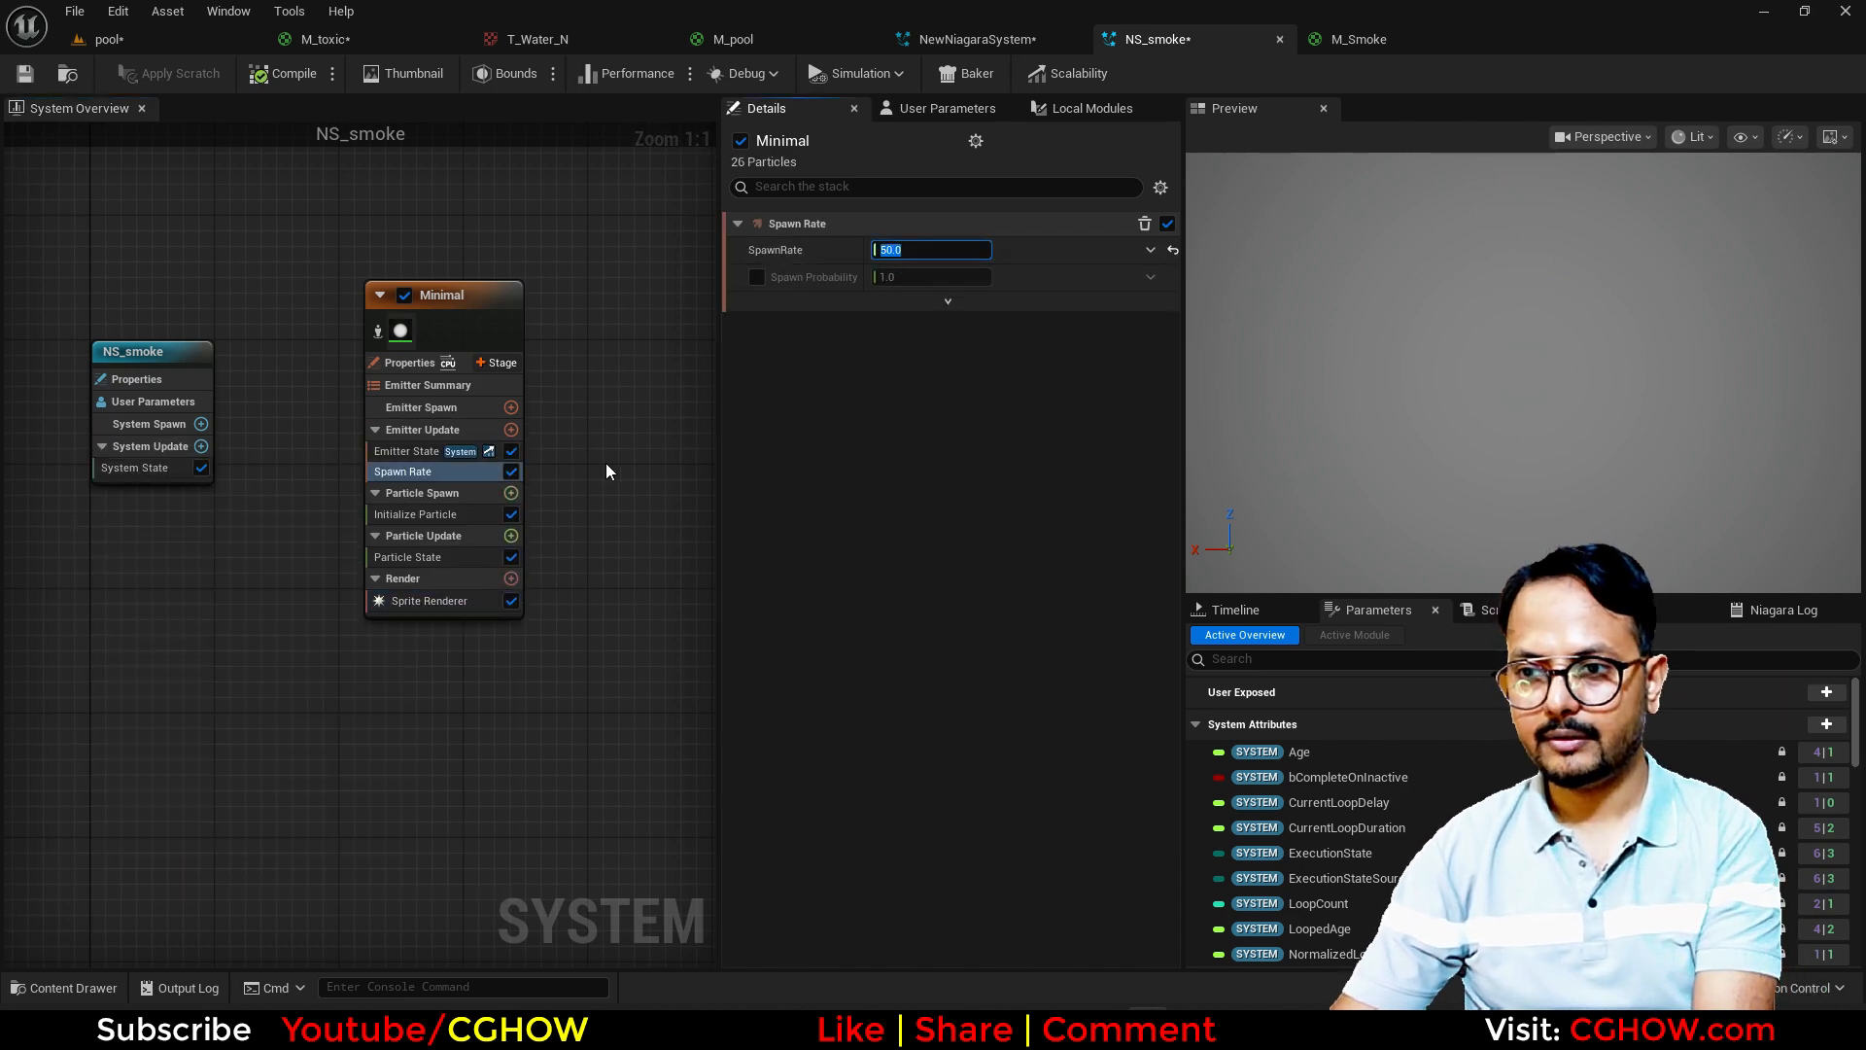
Step: Add a Dynamic Material Parameters module to Particle Update with tile set to 1 and erode set to 1
click(510, 537)
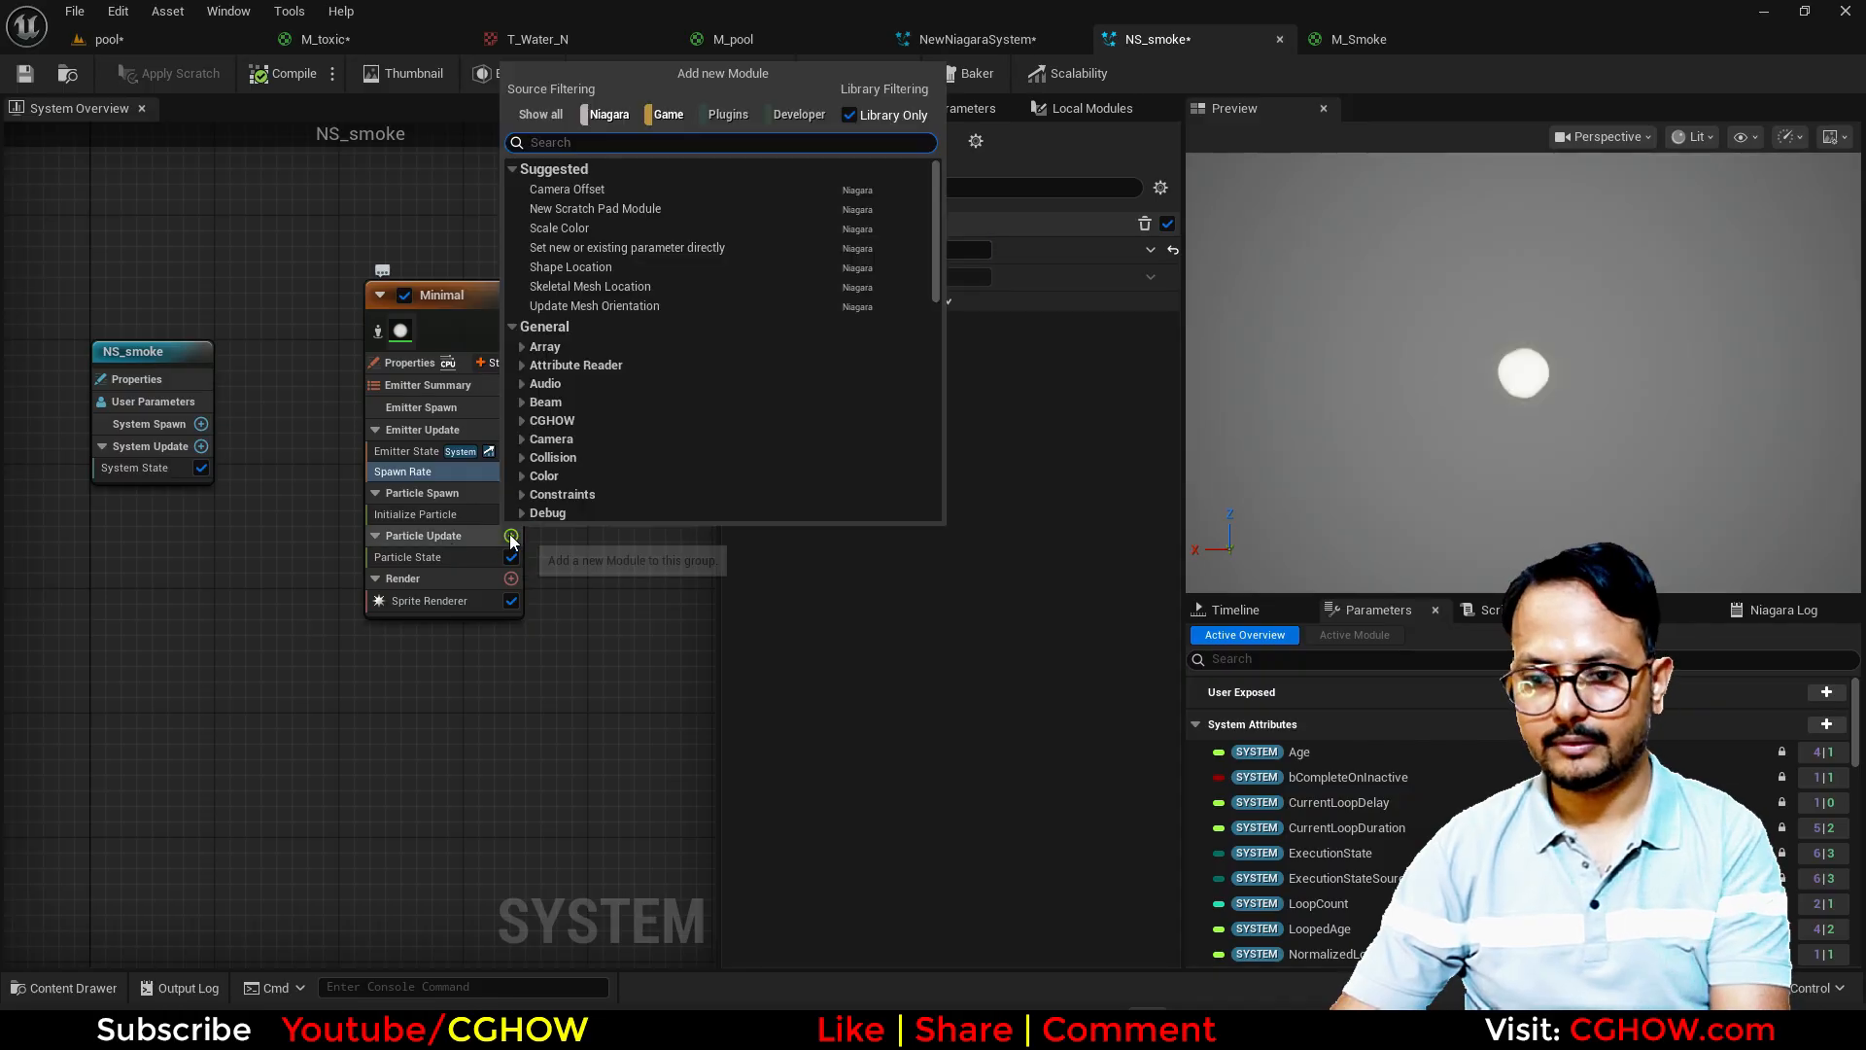
text(dy)
click(611, 224)
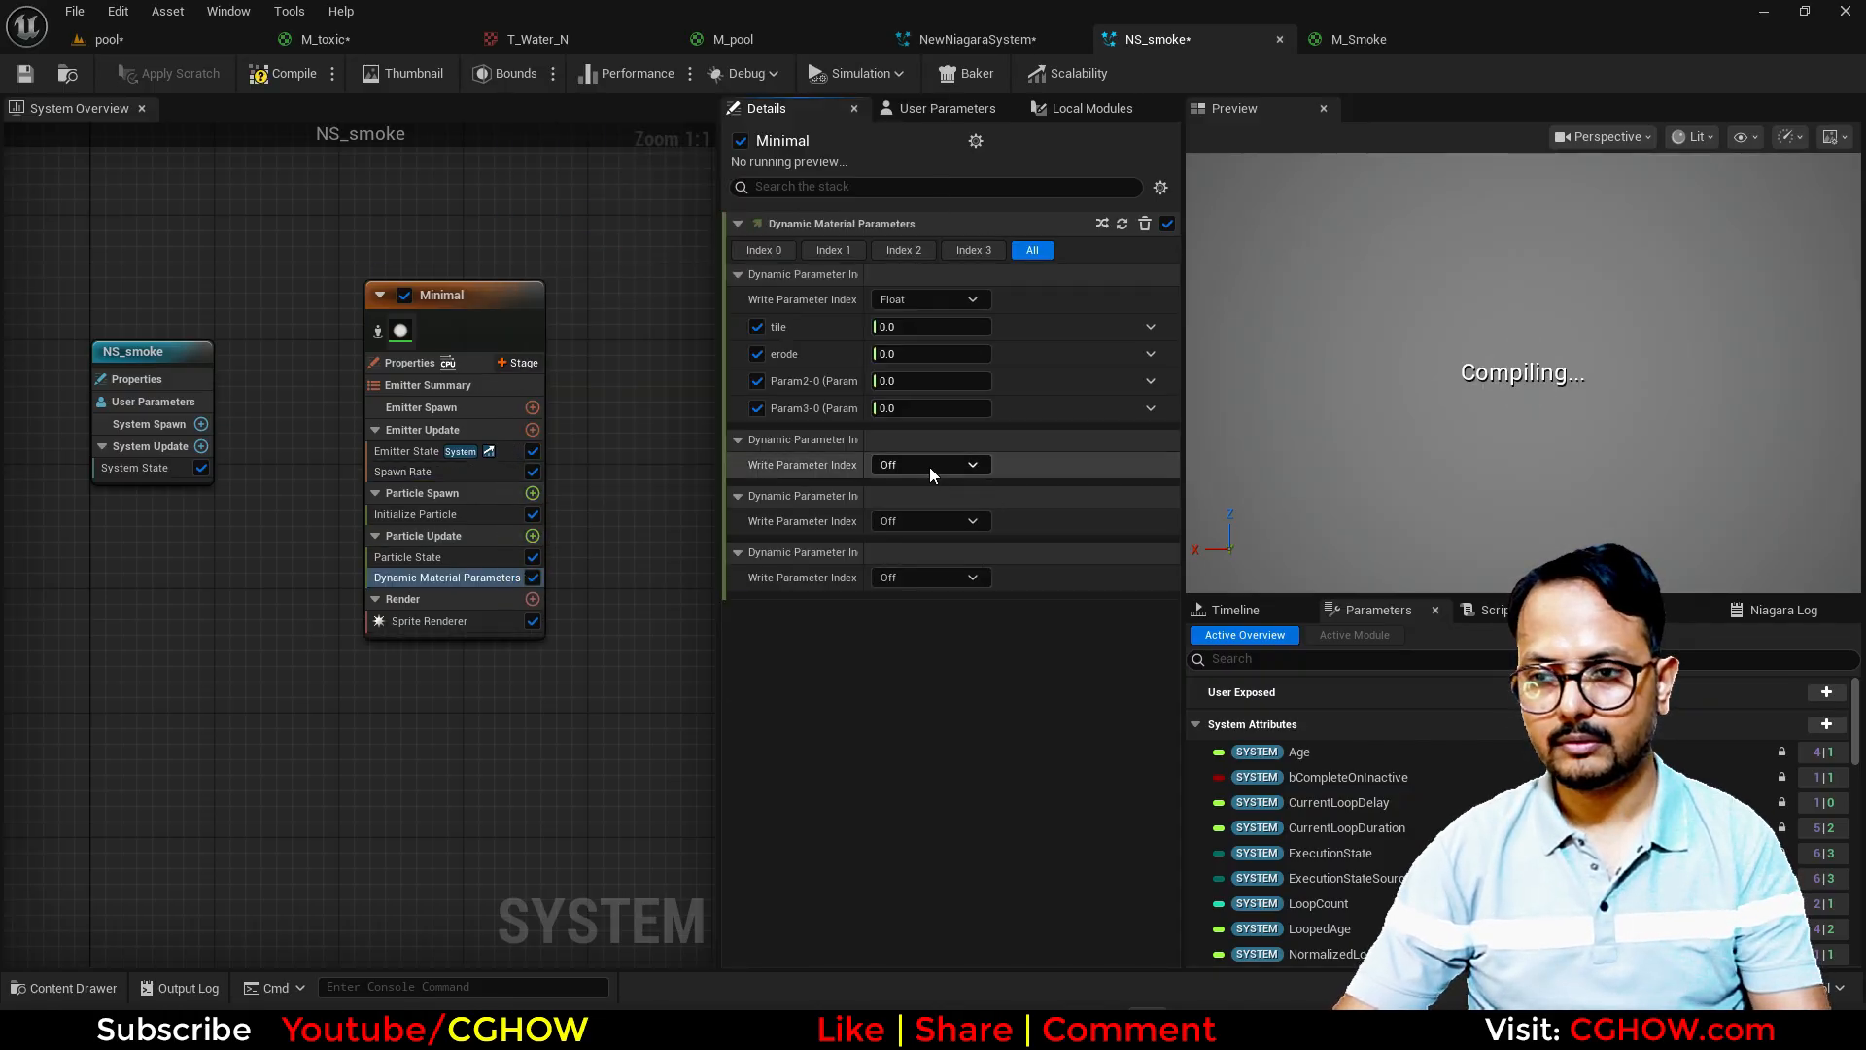
click(921, 329)
text(1)
click(912, 348)
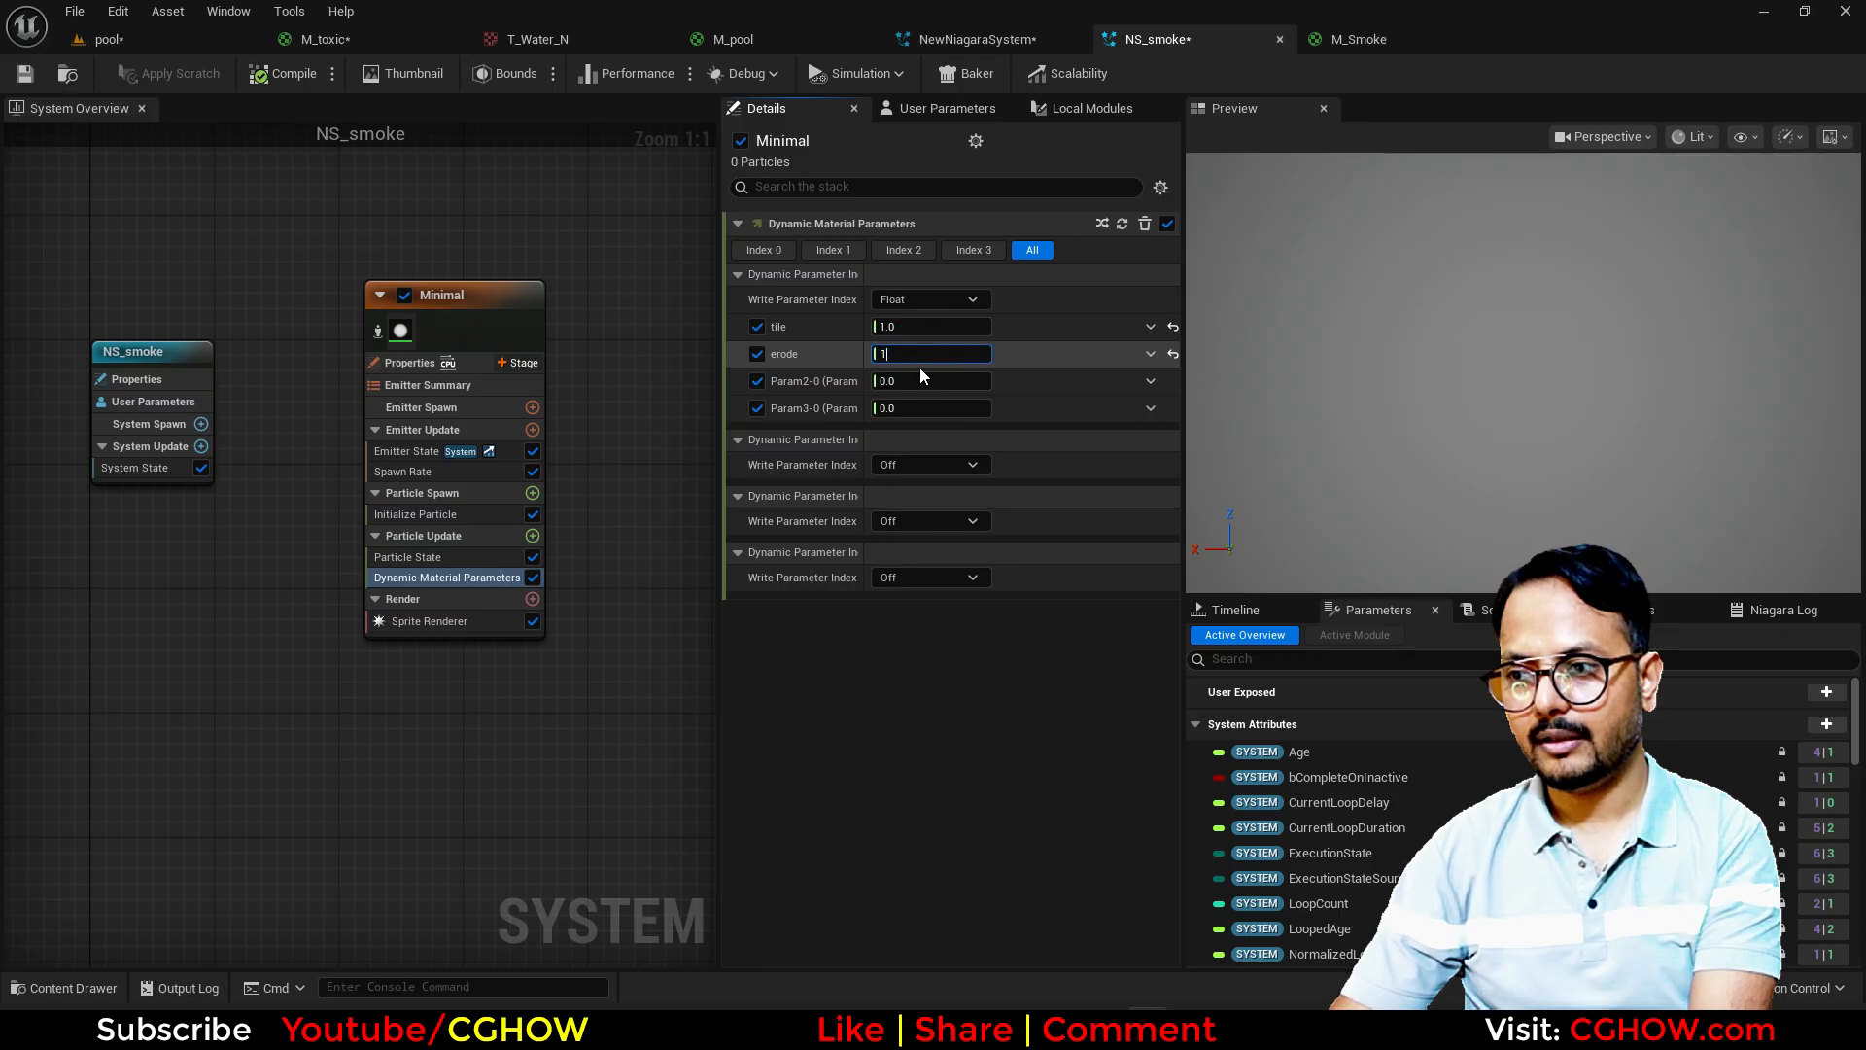
text(1)
key(Return)
Step: Add a Shape Location module to Particle Spawn, using a cylinder with height 0 and radius 20
click(425, 472)
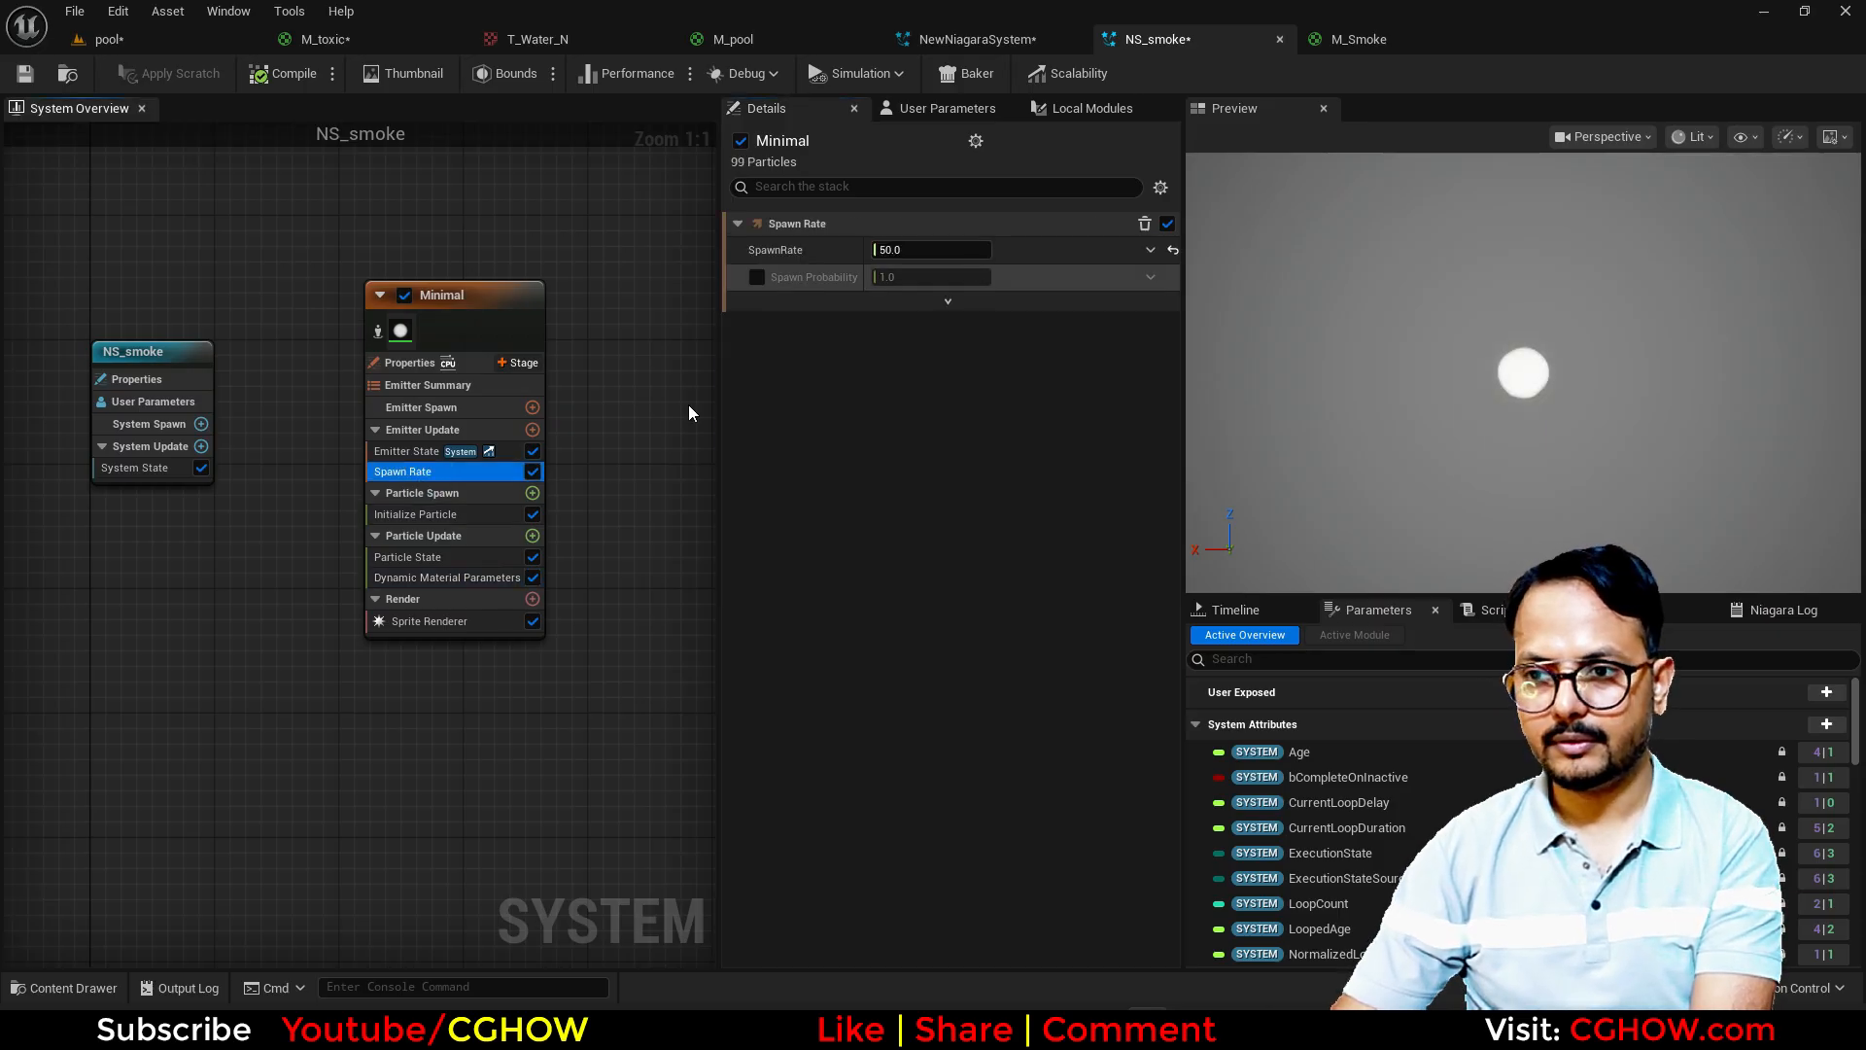
click(533, 493)
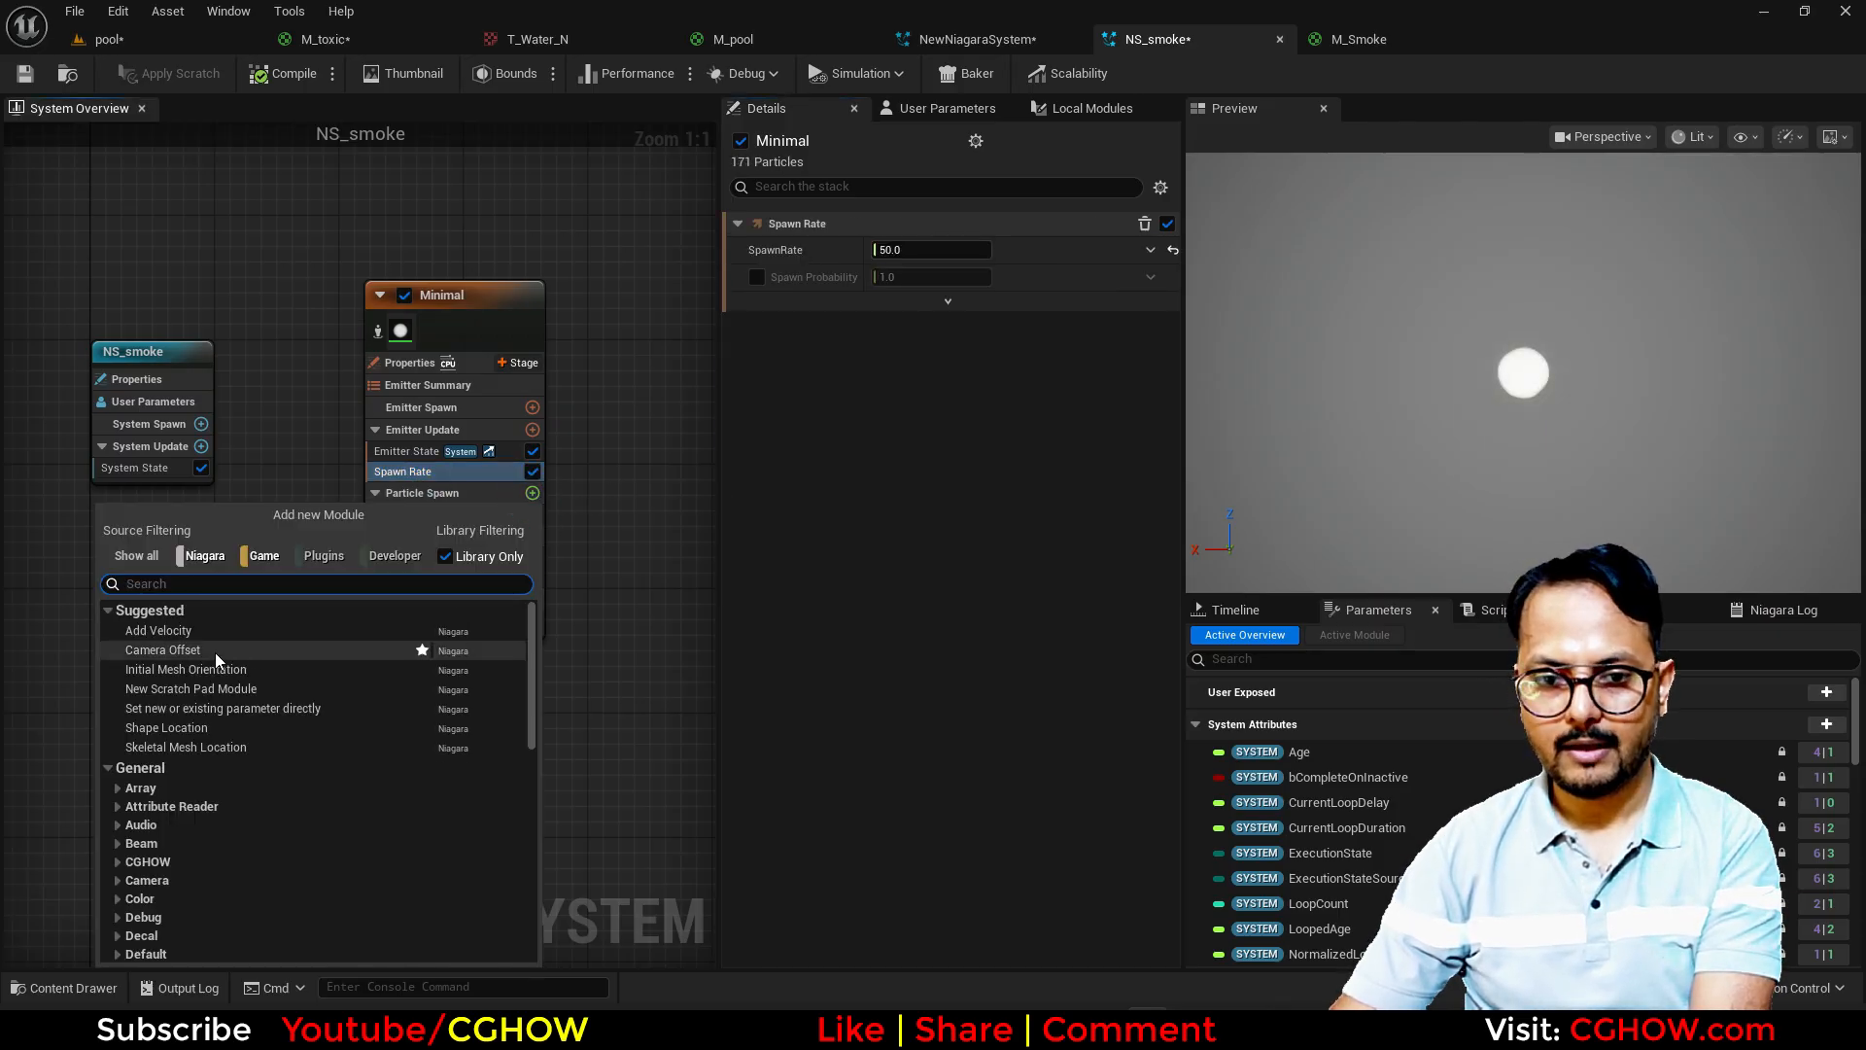
click(191, 725)
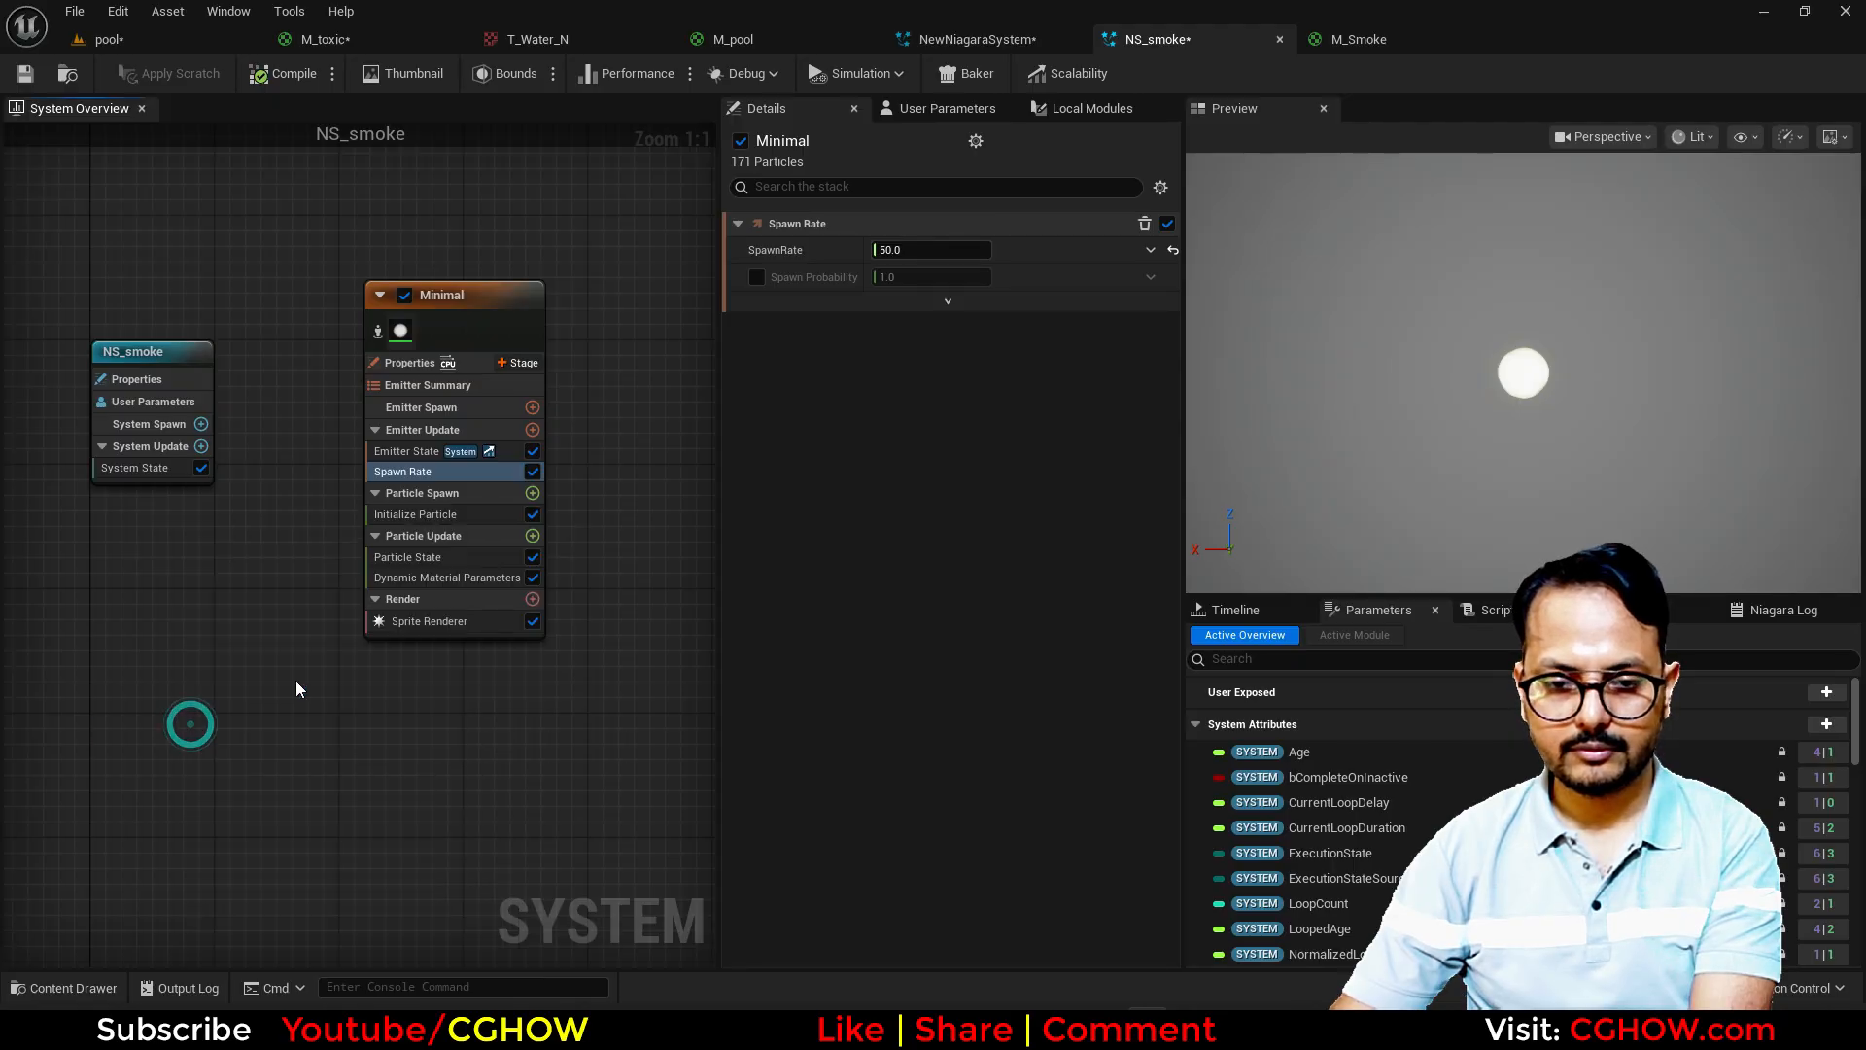
click(931, 300)
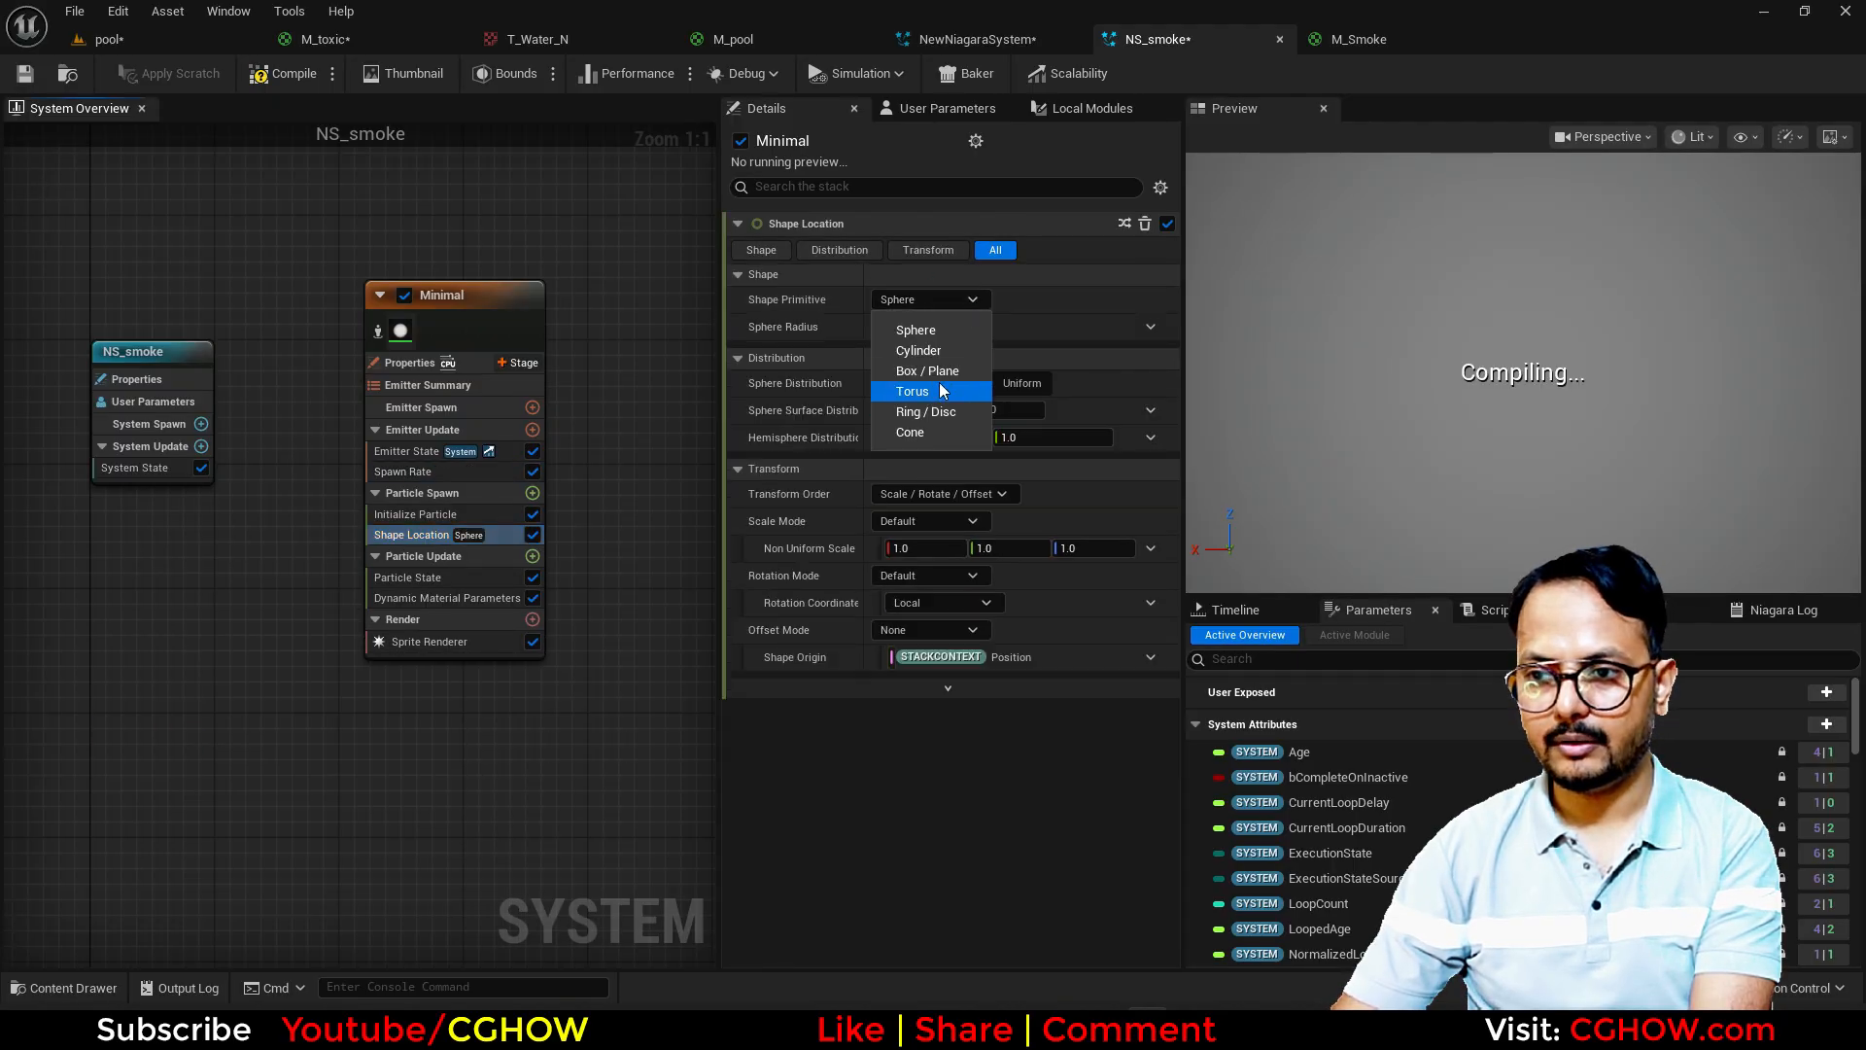
click(944, 357)
click(912, 331)
text(0)
key(Return)
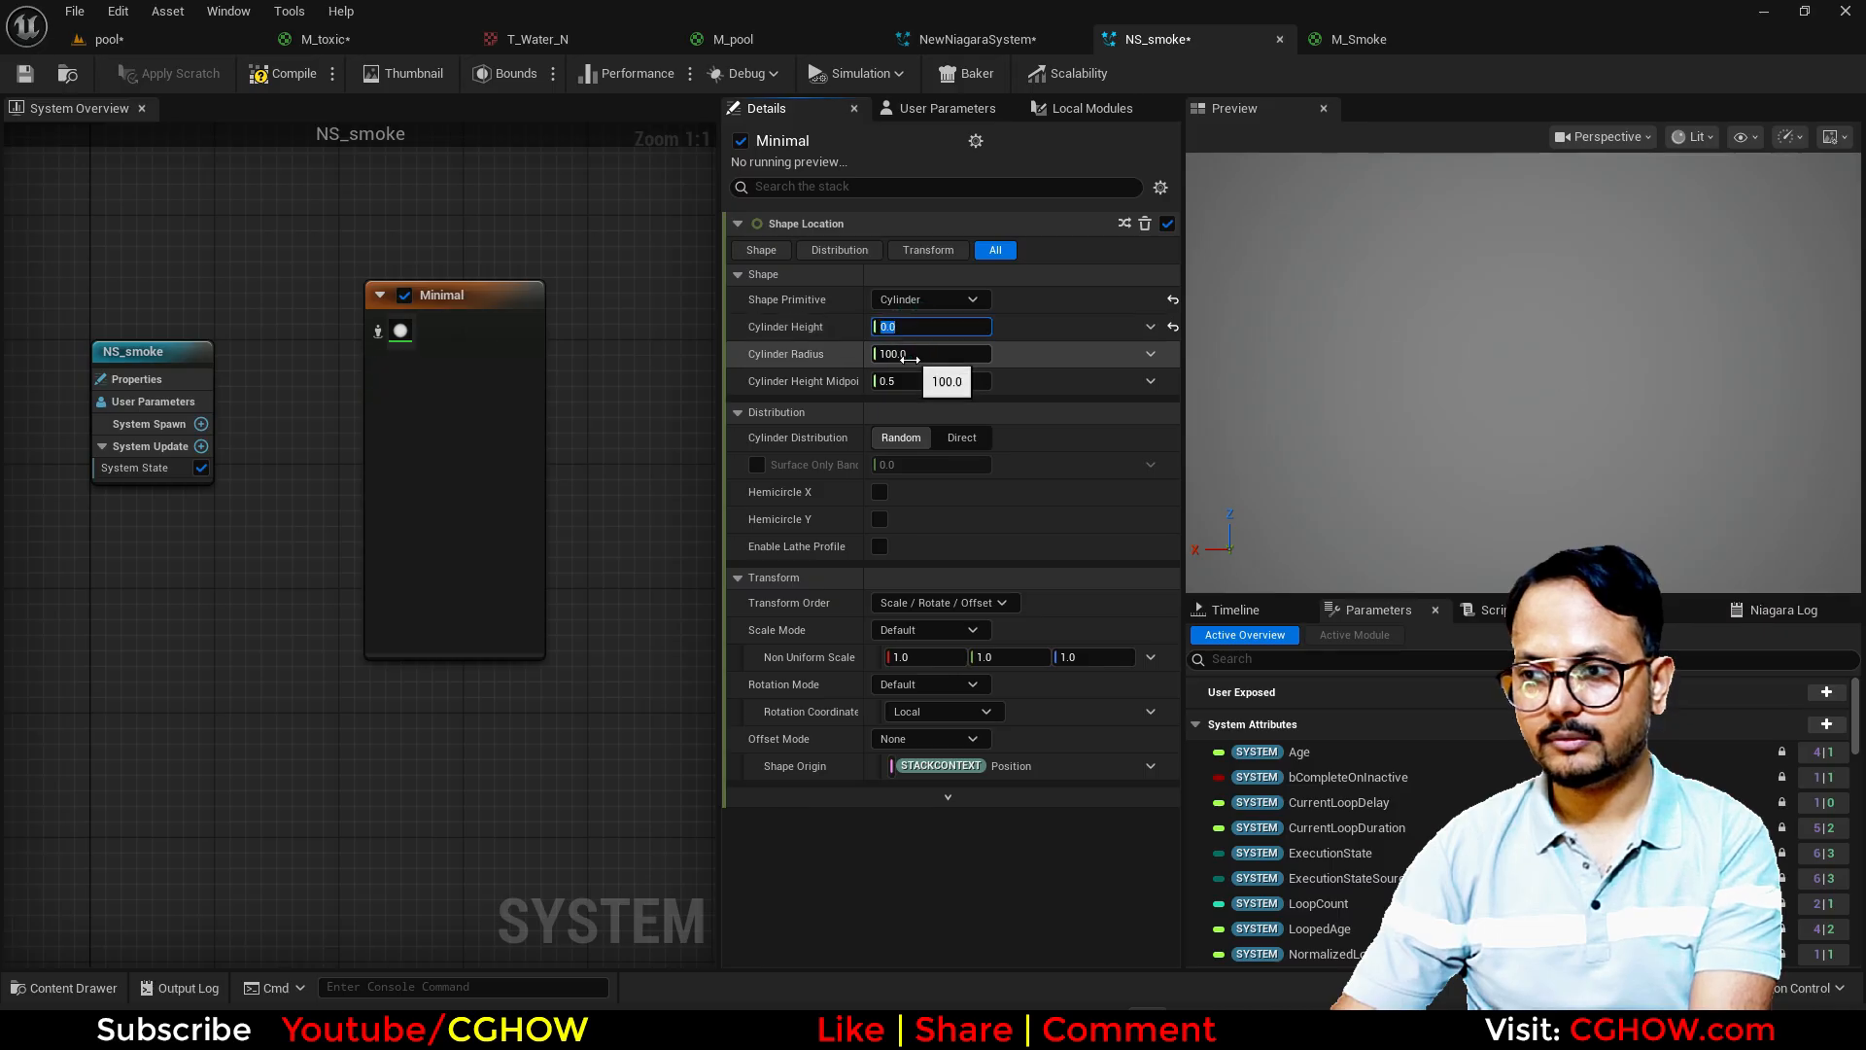
click(910, 360)
text(2)
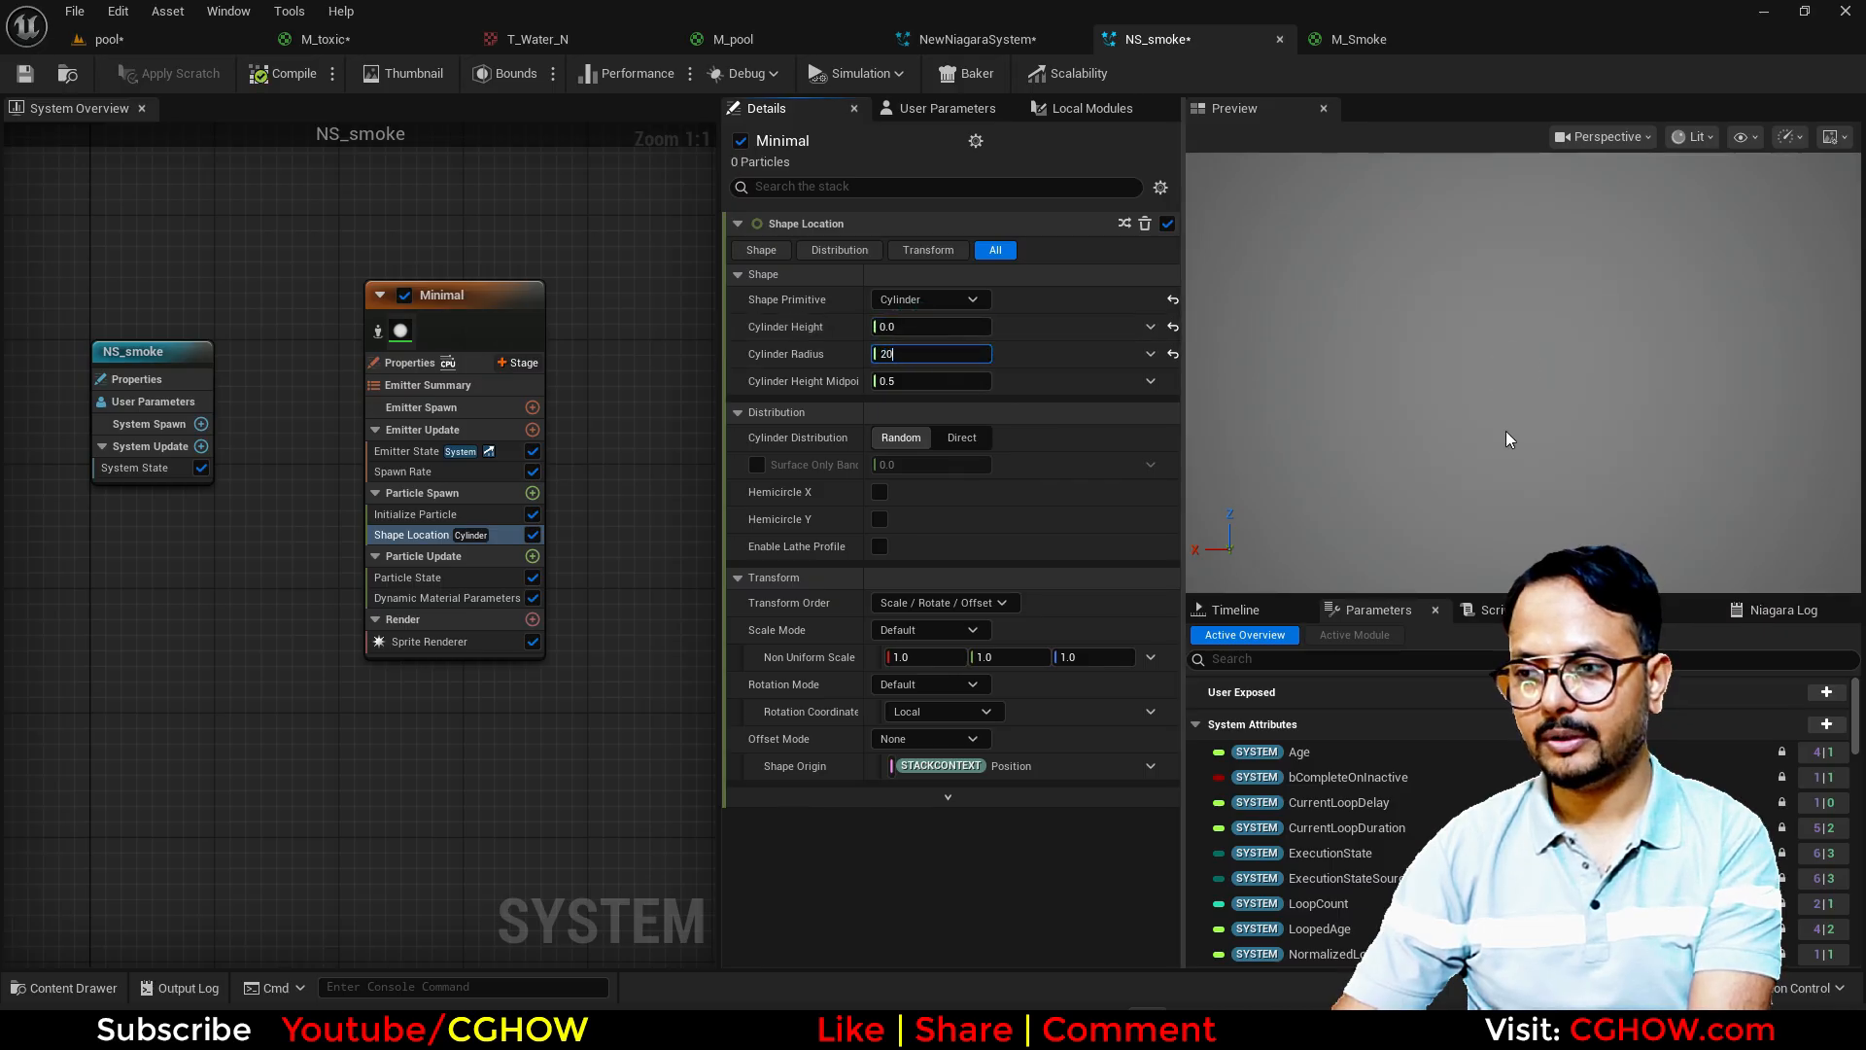
Step: Add an Add Velocity module to Particle Spawn and resolve its missing Solve Forces and Velocity dependency
click(533, 492)
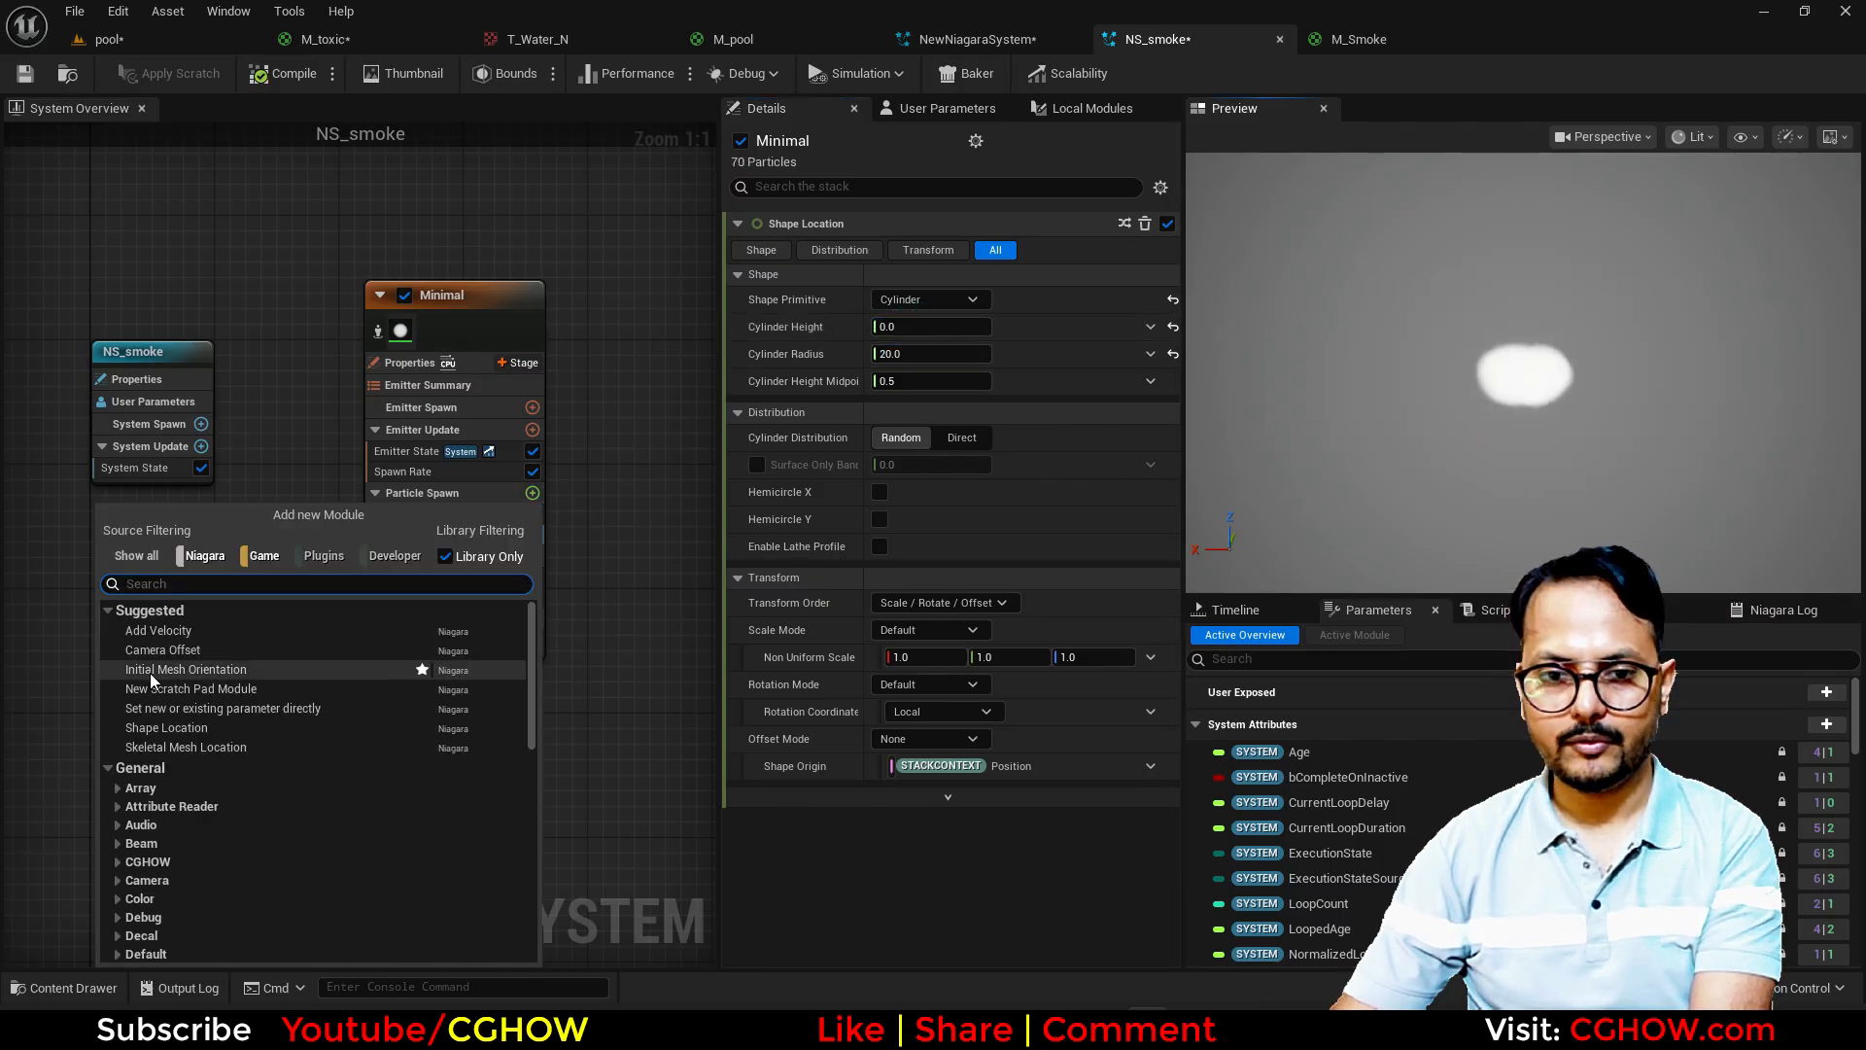
click(175, 632)
click(1121, 295)
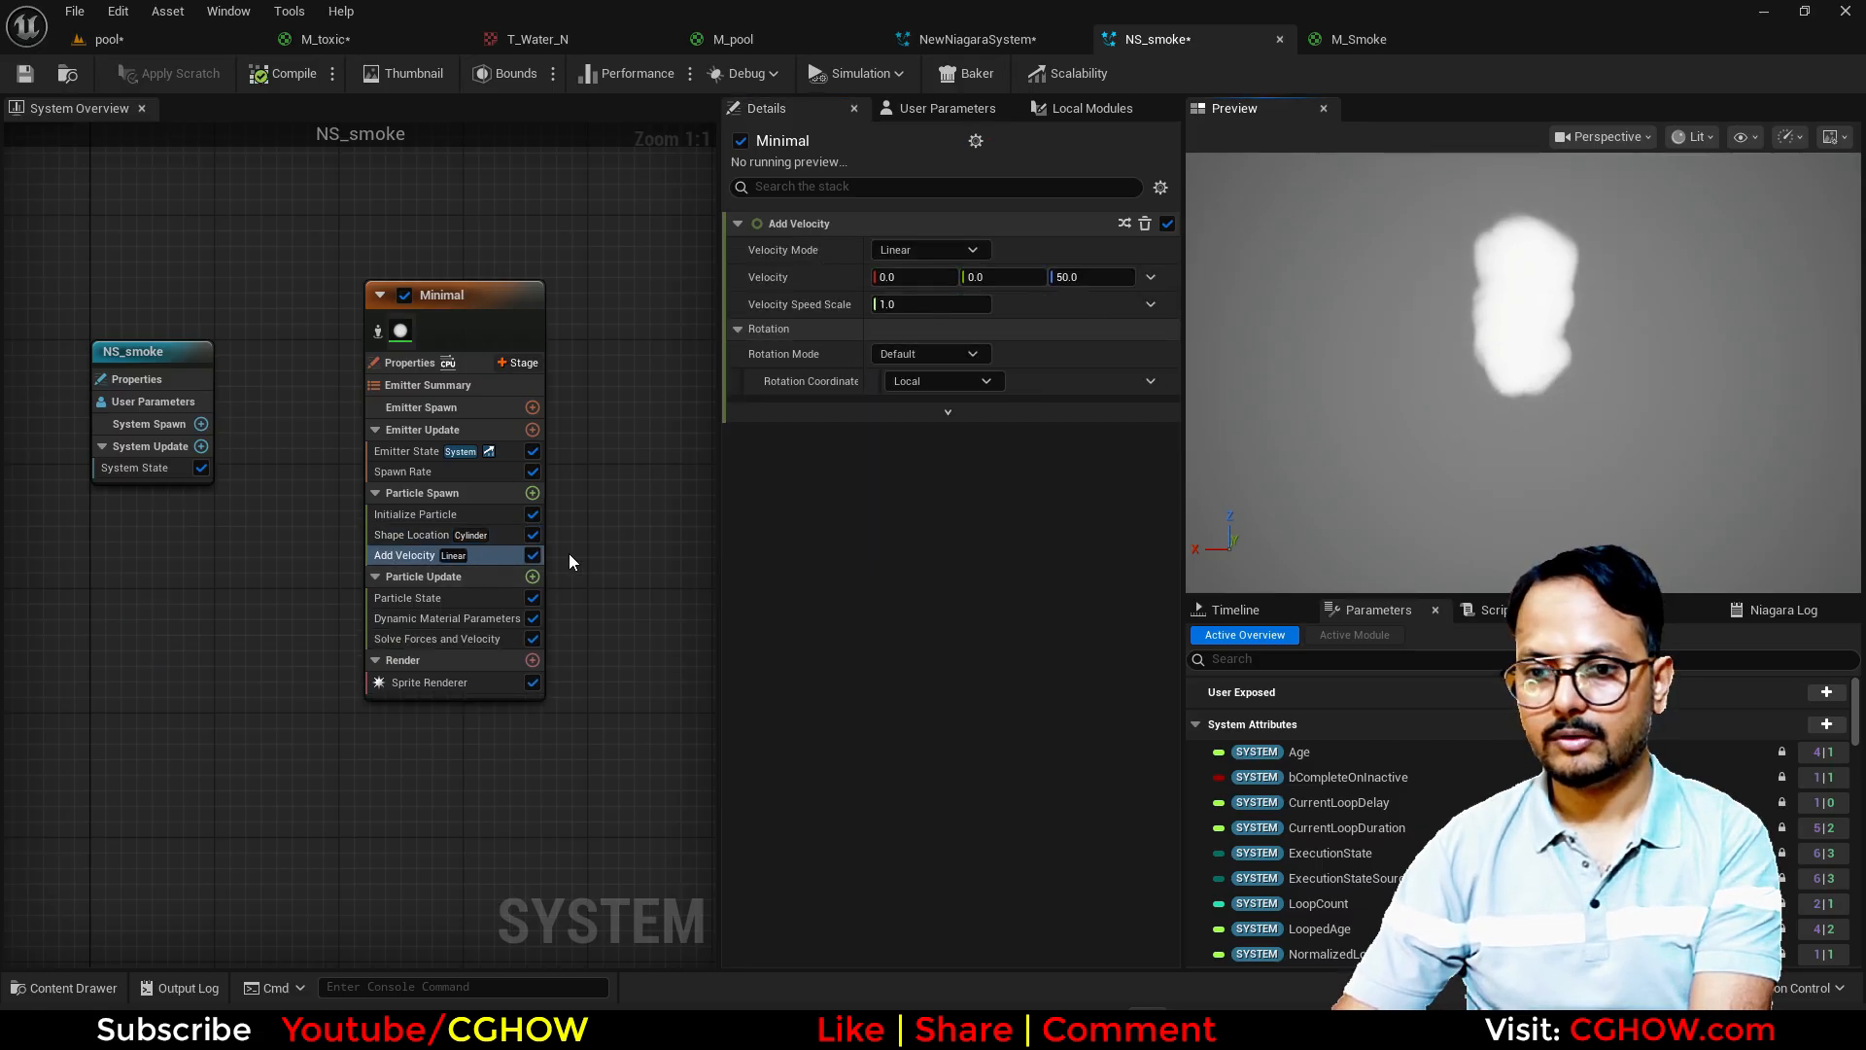
Step: Add a Wind Force module to Particle Update and resolve its unmet dependency by adding Drag
click(533, 576)
text(wind)
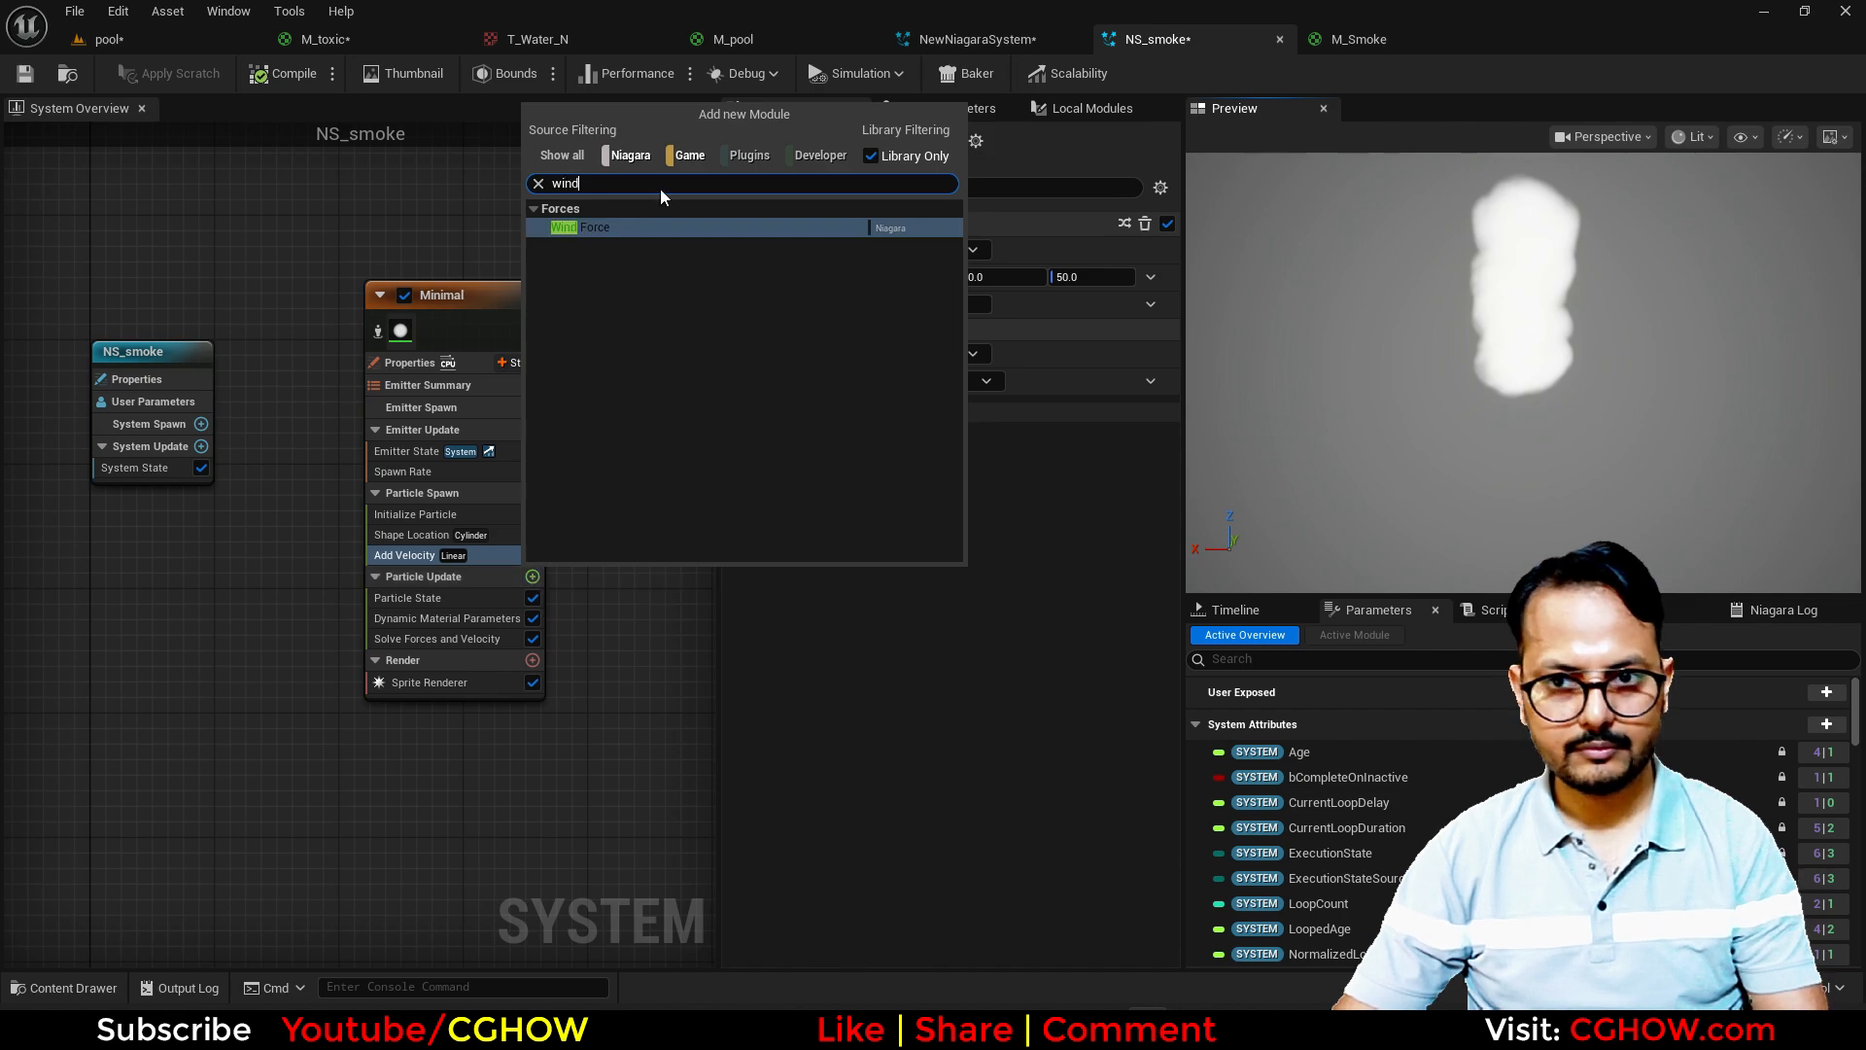
click(589, 227)
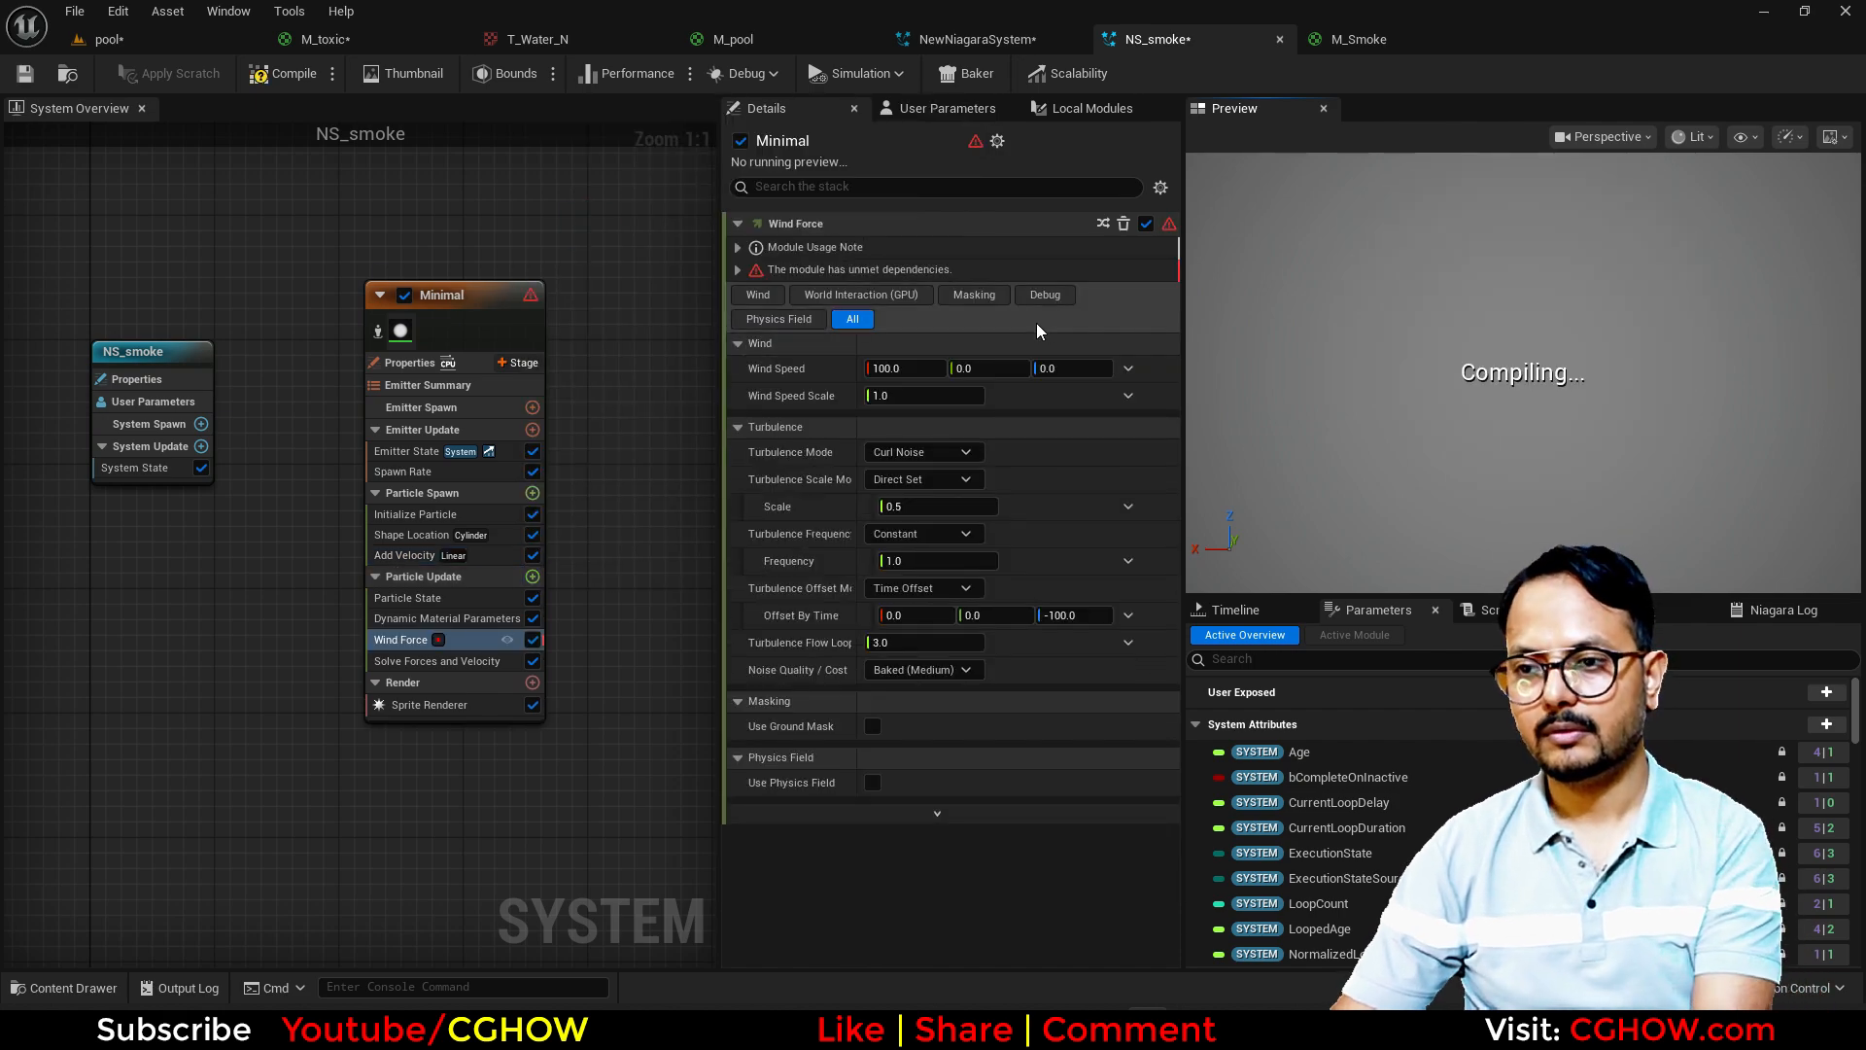
click(738, 269)
click(1117, 368)
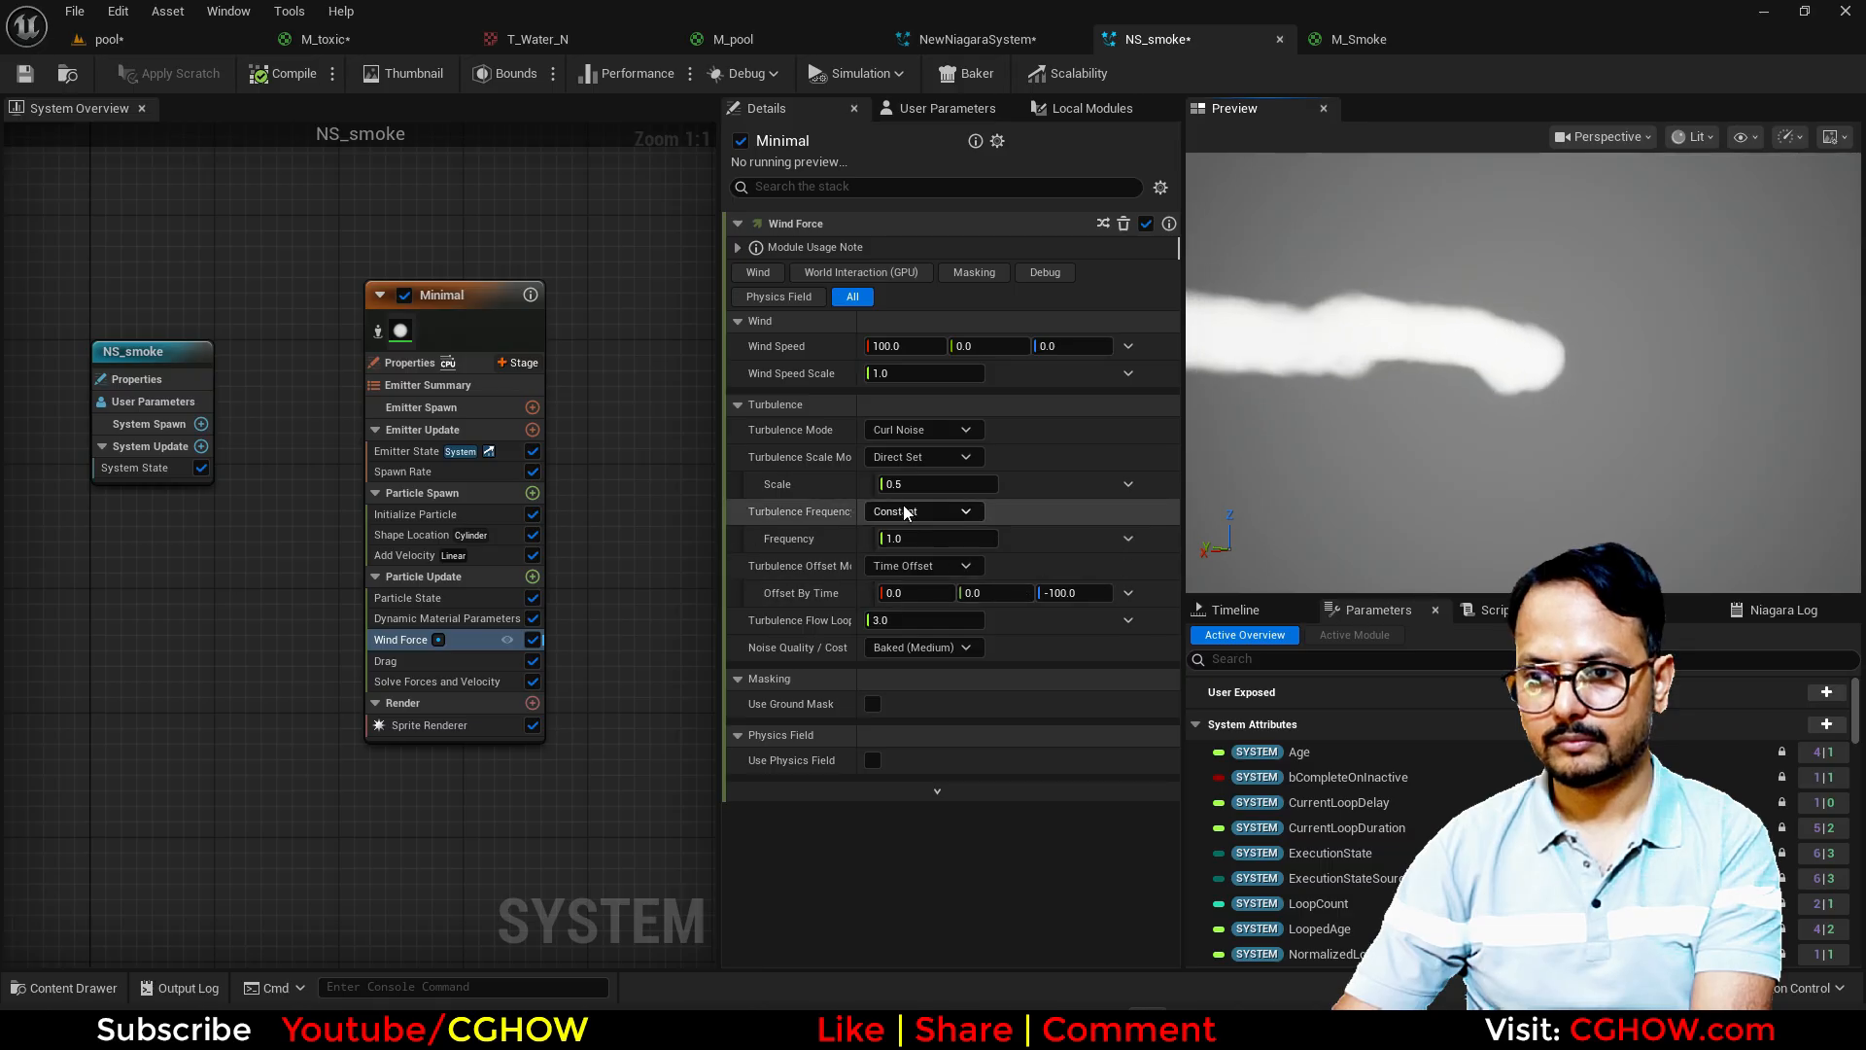
Step: Set the Wind Force turbulence frequency to about 6.42 and the X wind speed to 50
drag(911, 489, 909, 487)
click(928, 489)
key(ctrl+z)
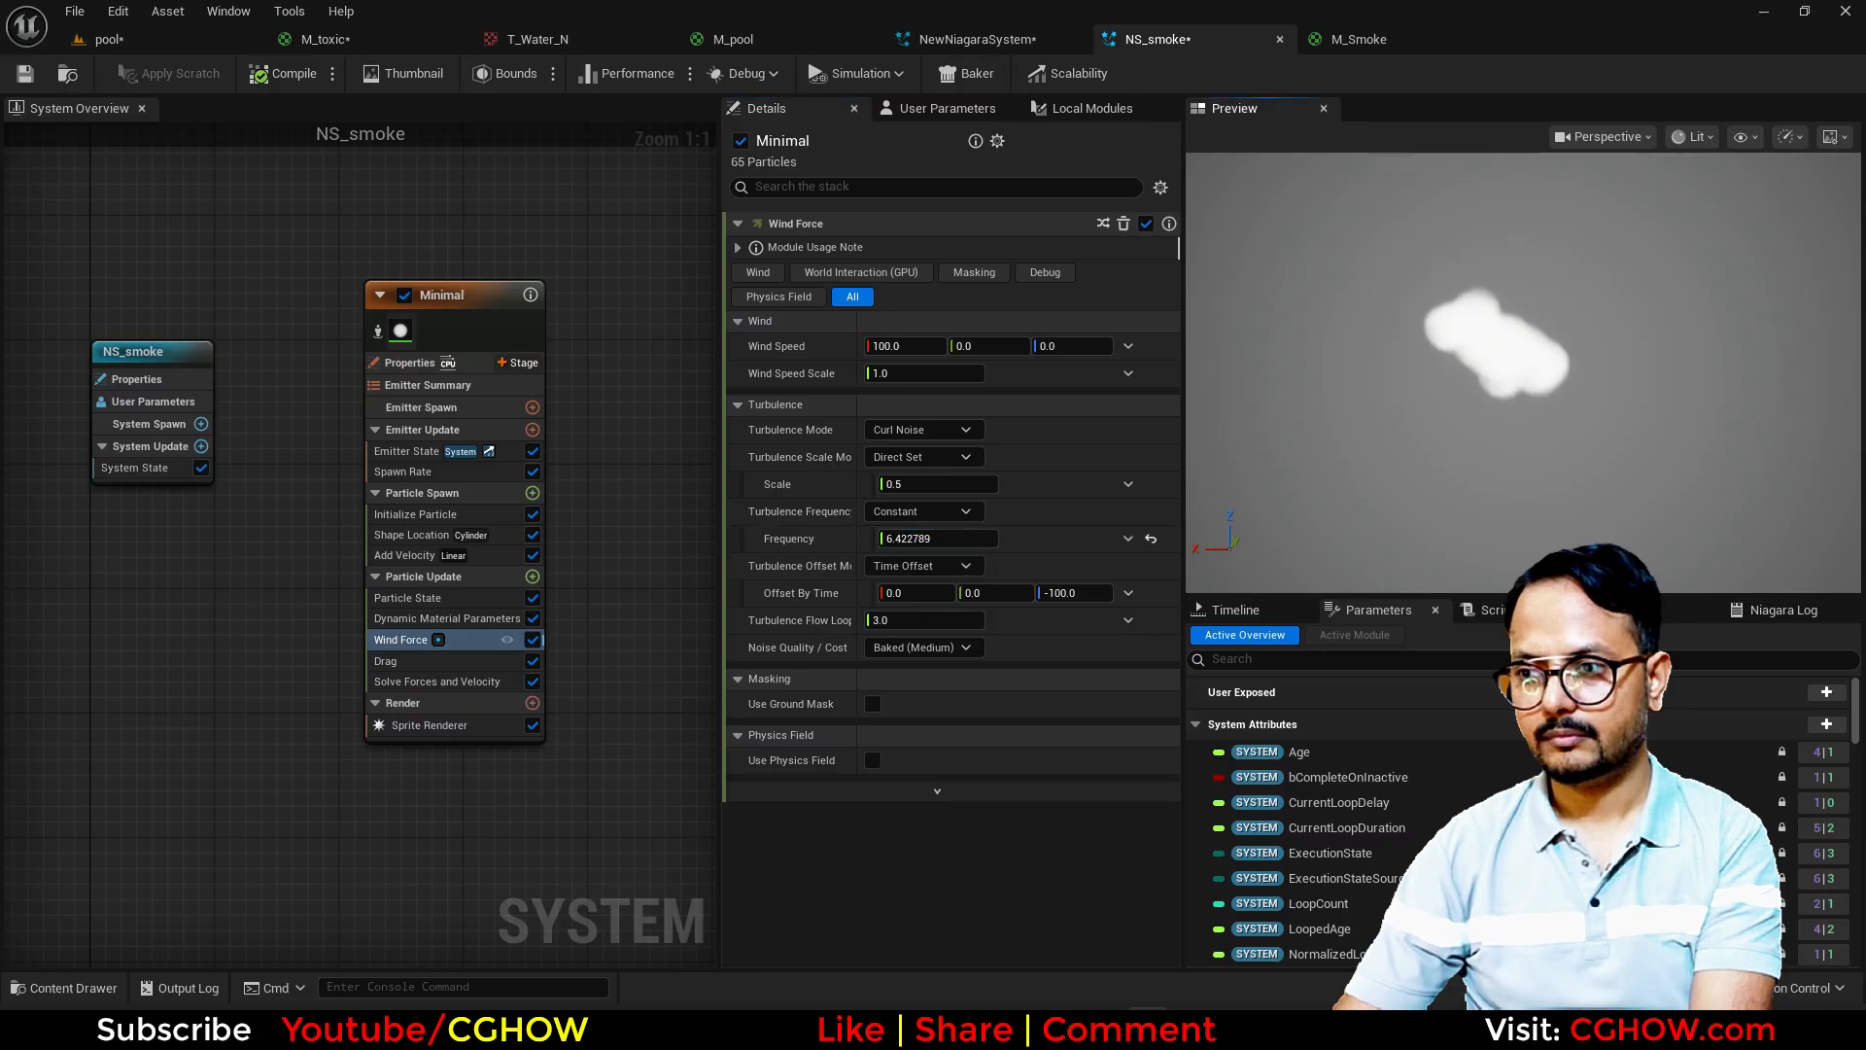
click(904, 346)
text(50)
key(Return)
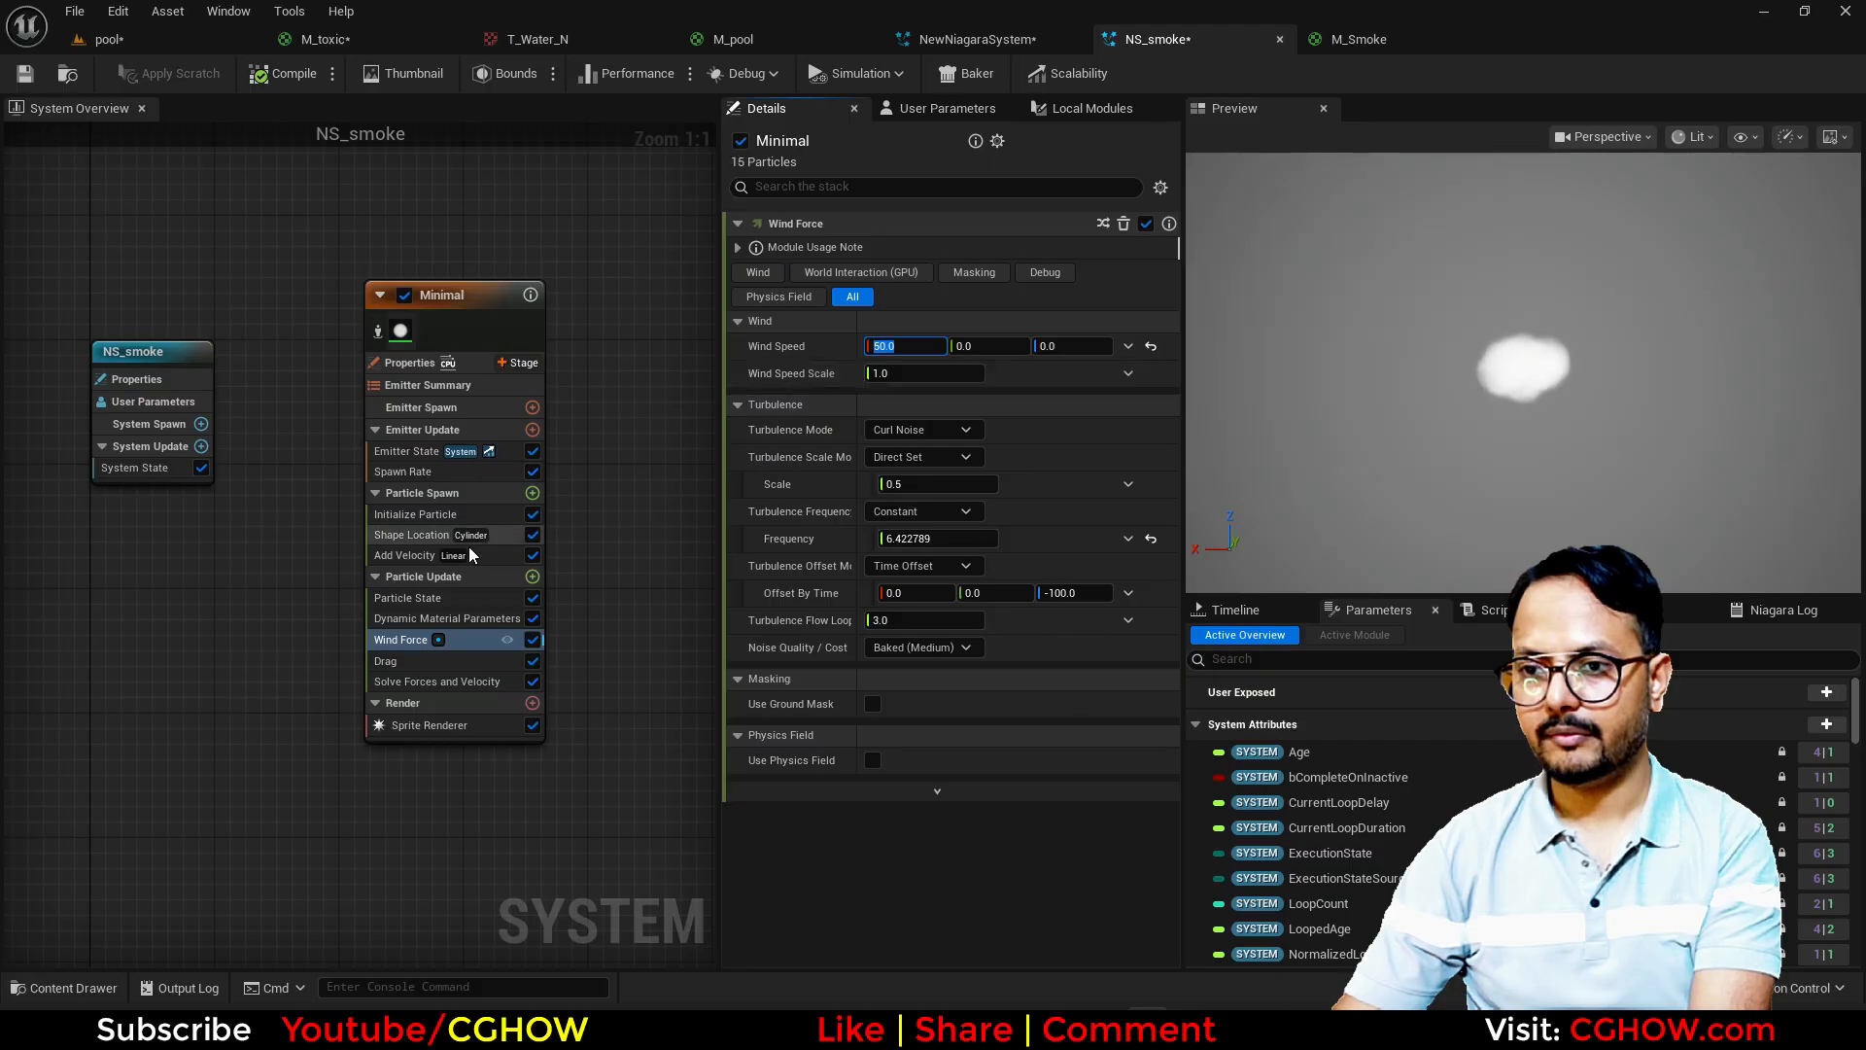
Step: Set Initialize Particle's Lifetime Mode to Random with a minimum of 0.5 and a maximum of 1
click(924, 299)
click(933, 351)
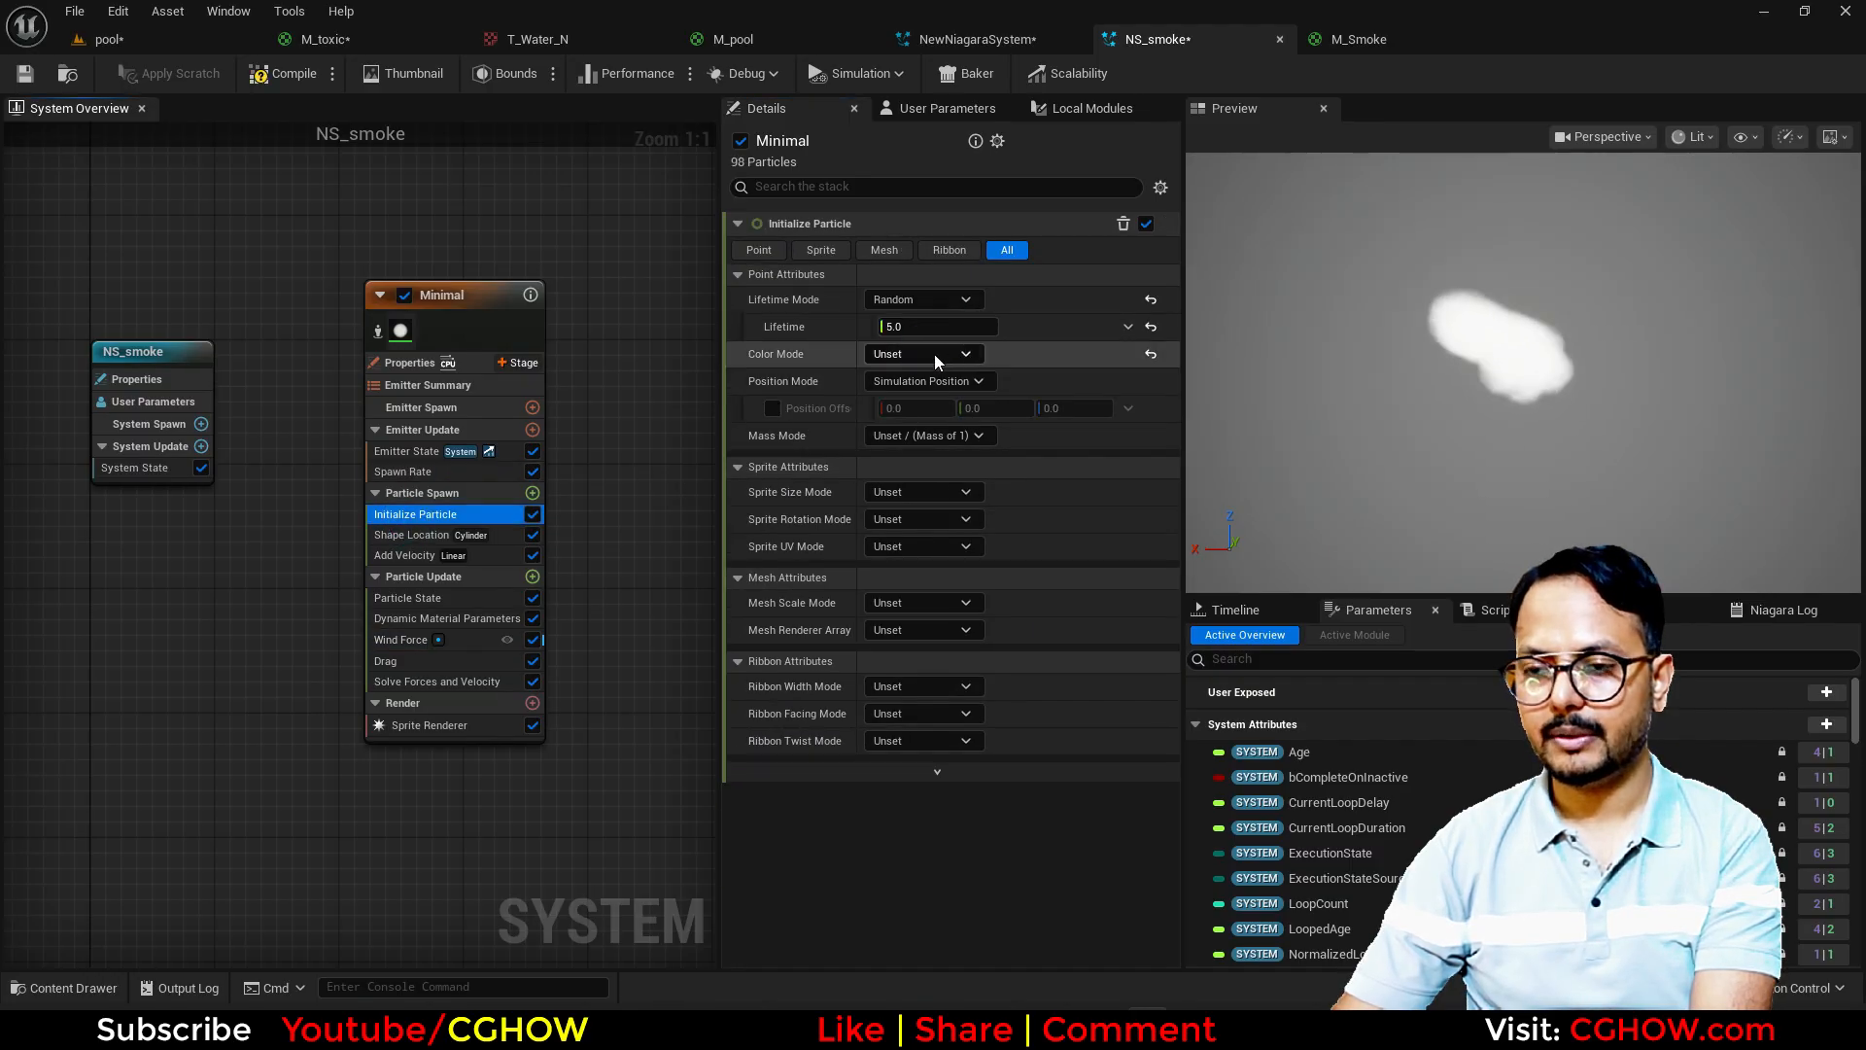
text(1)
click(916, 325)
text(.5)
key(Return)
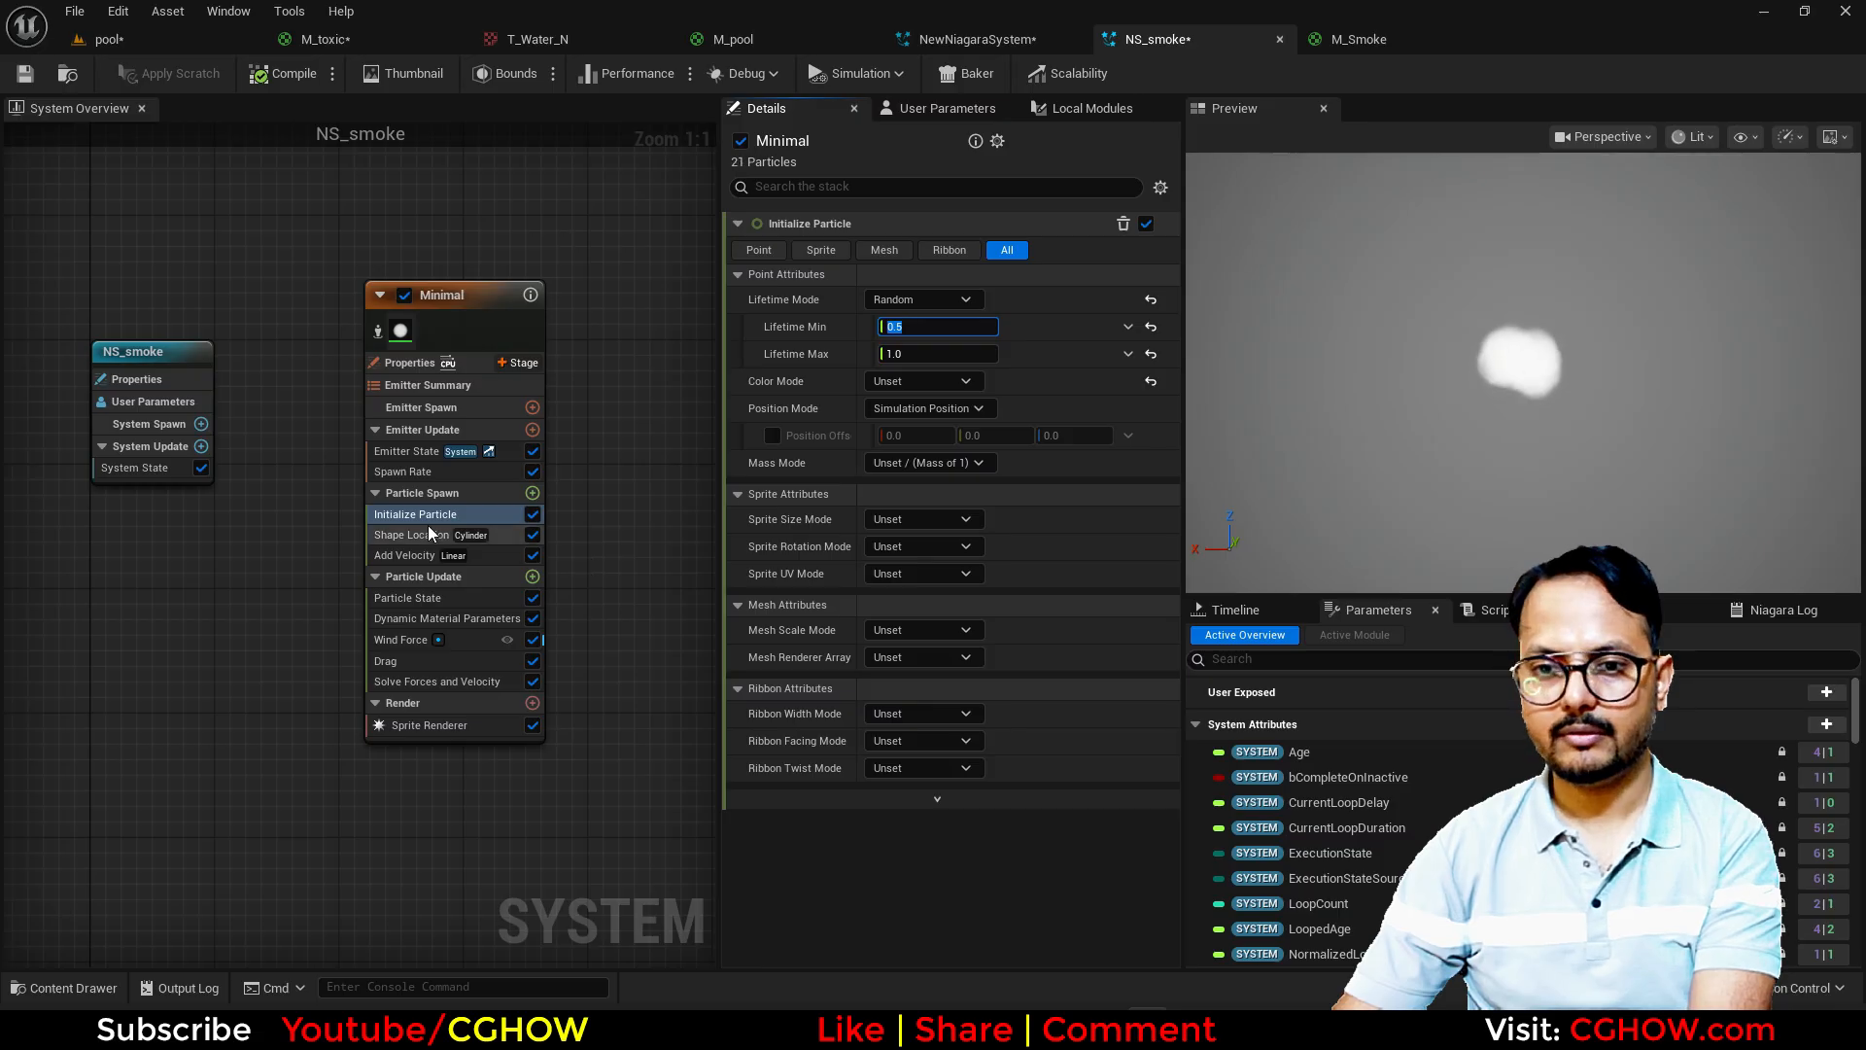
Step: Set the particle Color Mode to Random Hue/Saturation/Value with a bright green base color, hex 47FF00FF
click(918, 380)
click(933, 470)
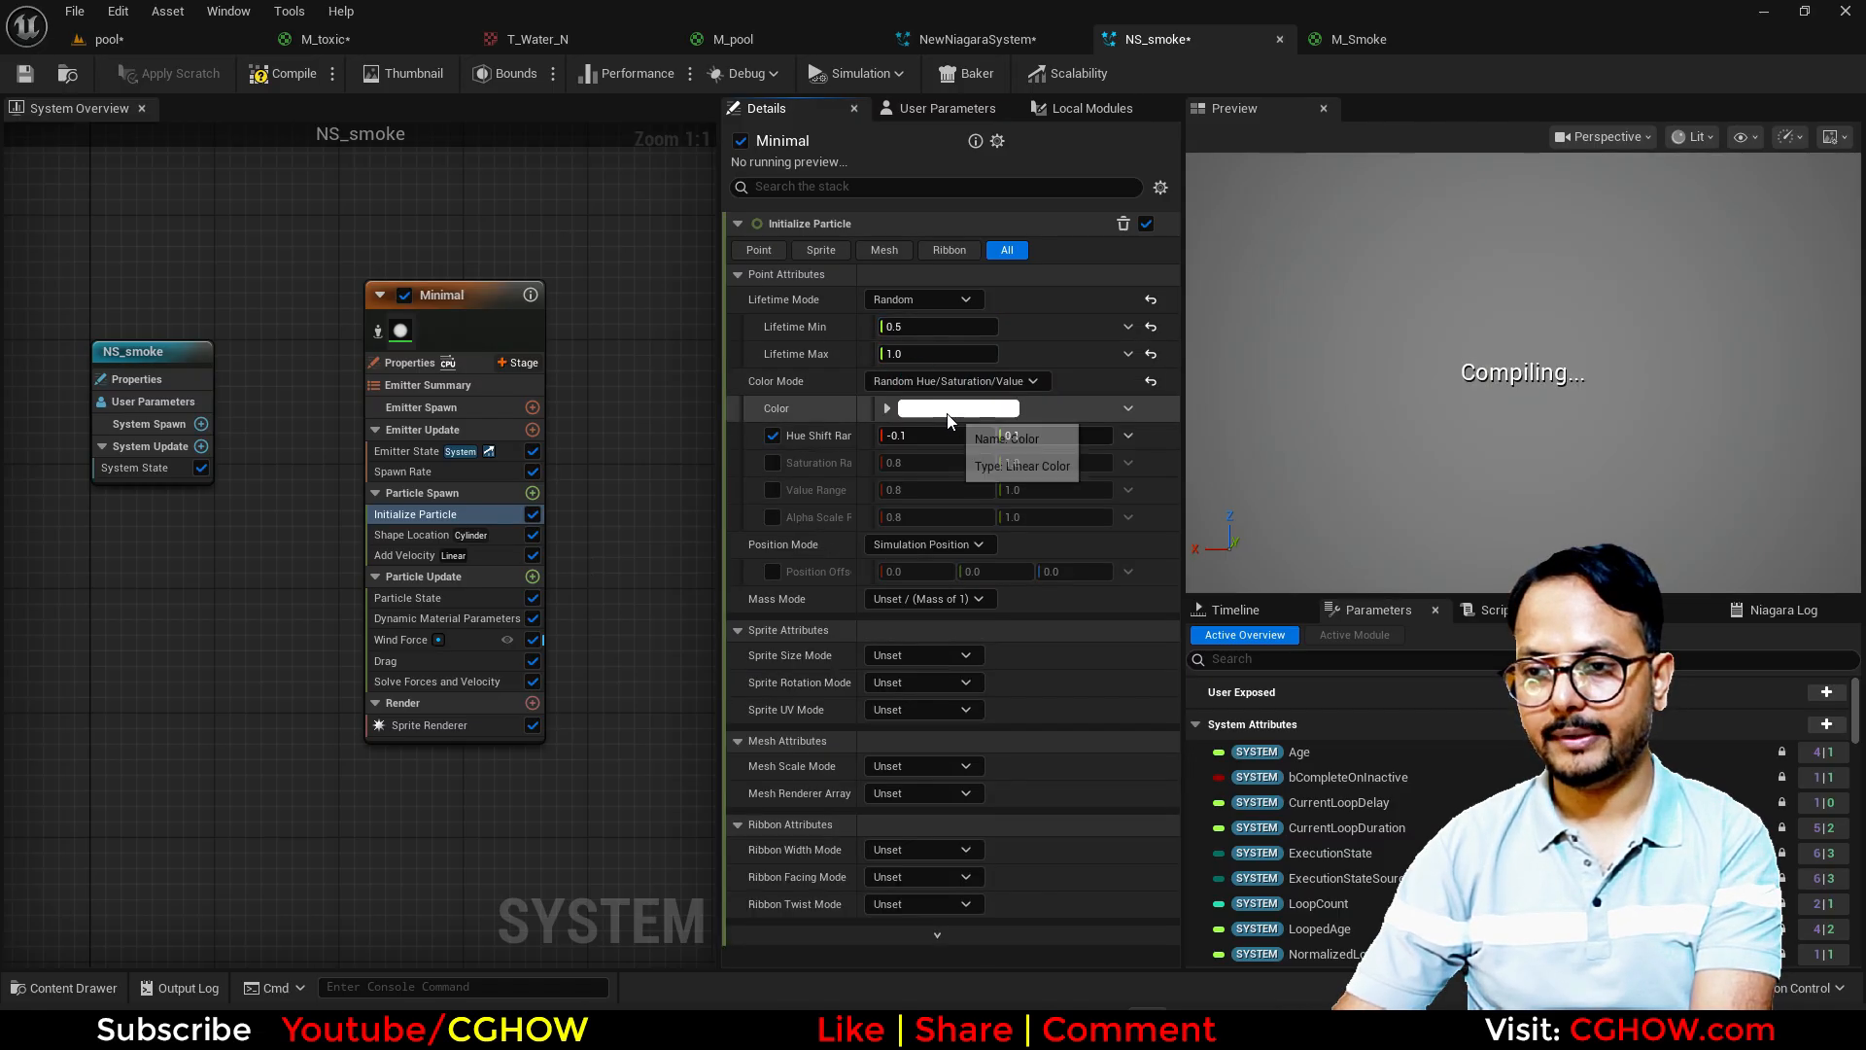
click(957, 409)
click(1258, 805)
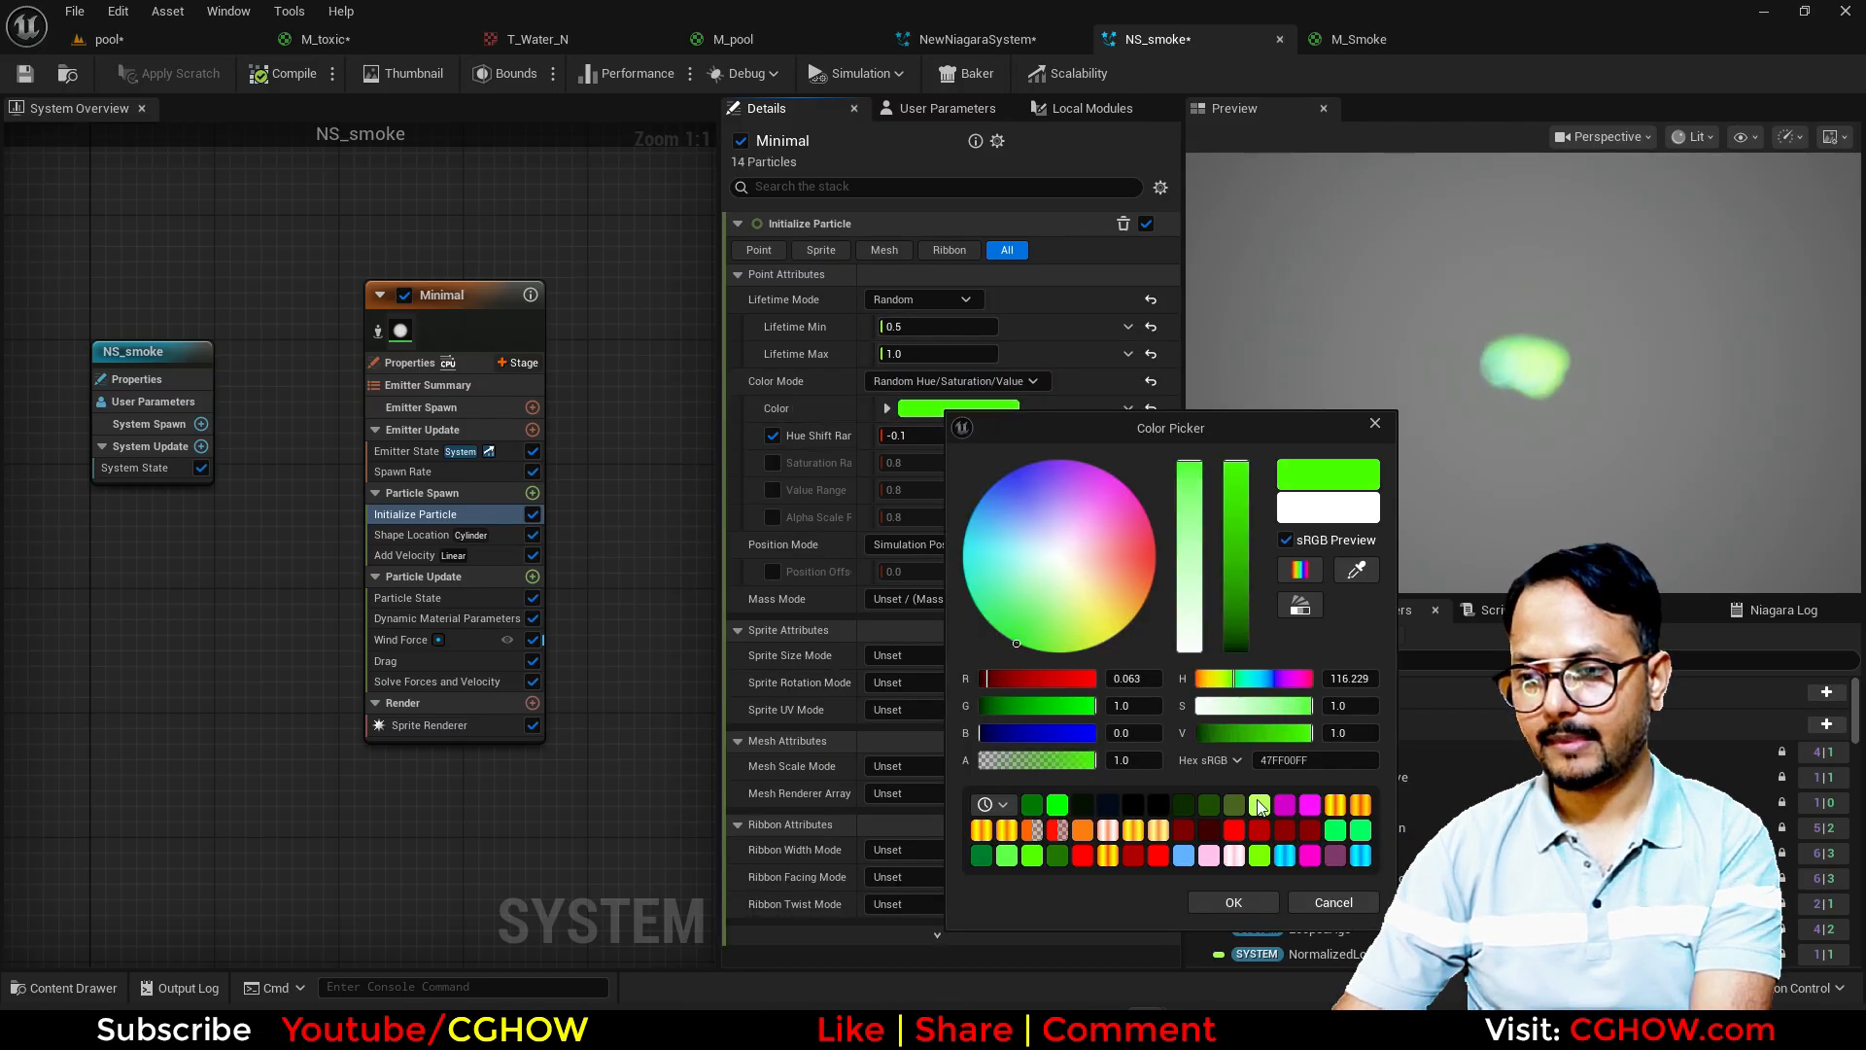
click(1233, 902)
Step: Enable the saturation, value and alpha scale ranges with minimums of 0.5, and set the hue shift minimum to 0
click(773, 490)
click(773, 517)
click(908, 435)
text(0)
click(948, 462)
text(0.5)
click(937, 489)
text(0.5)
click(928, 516)
text(0.5)
key(Return)
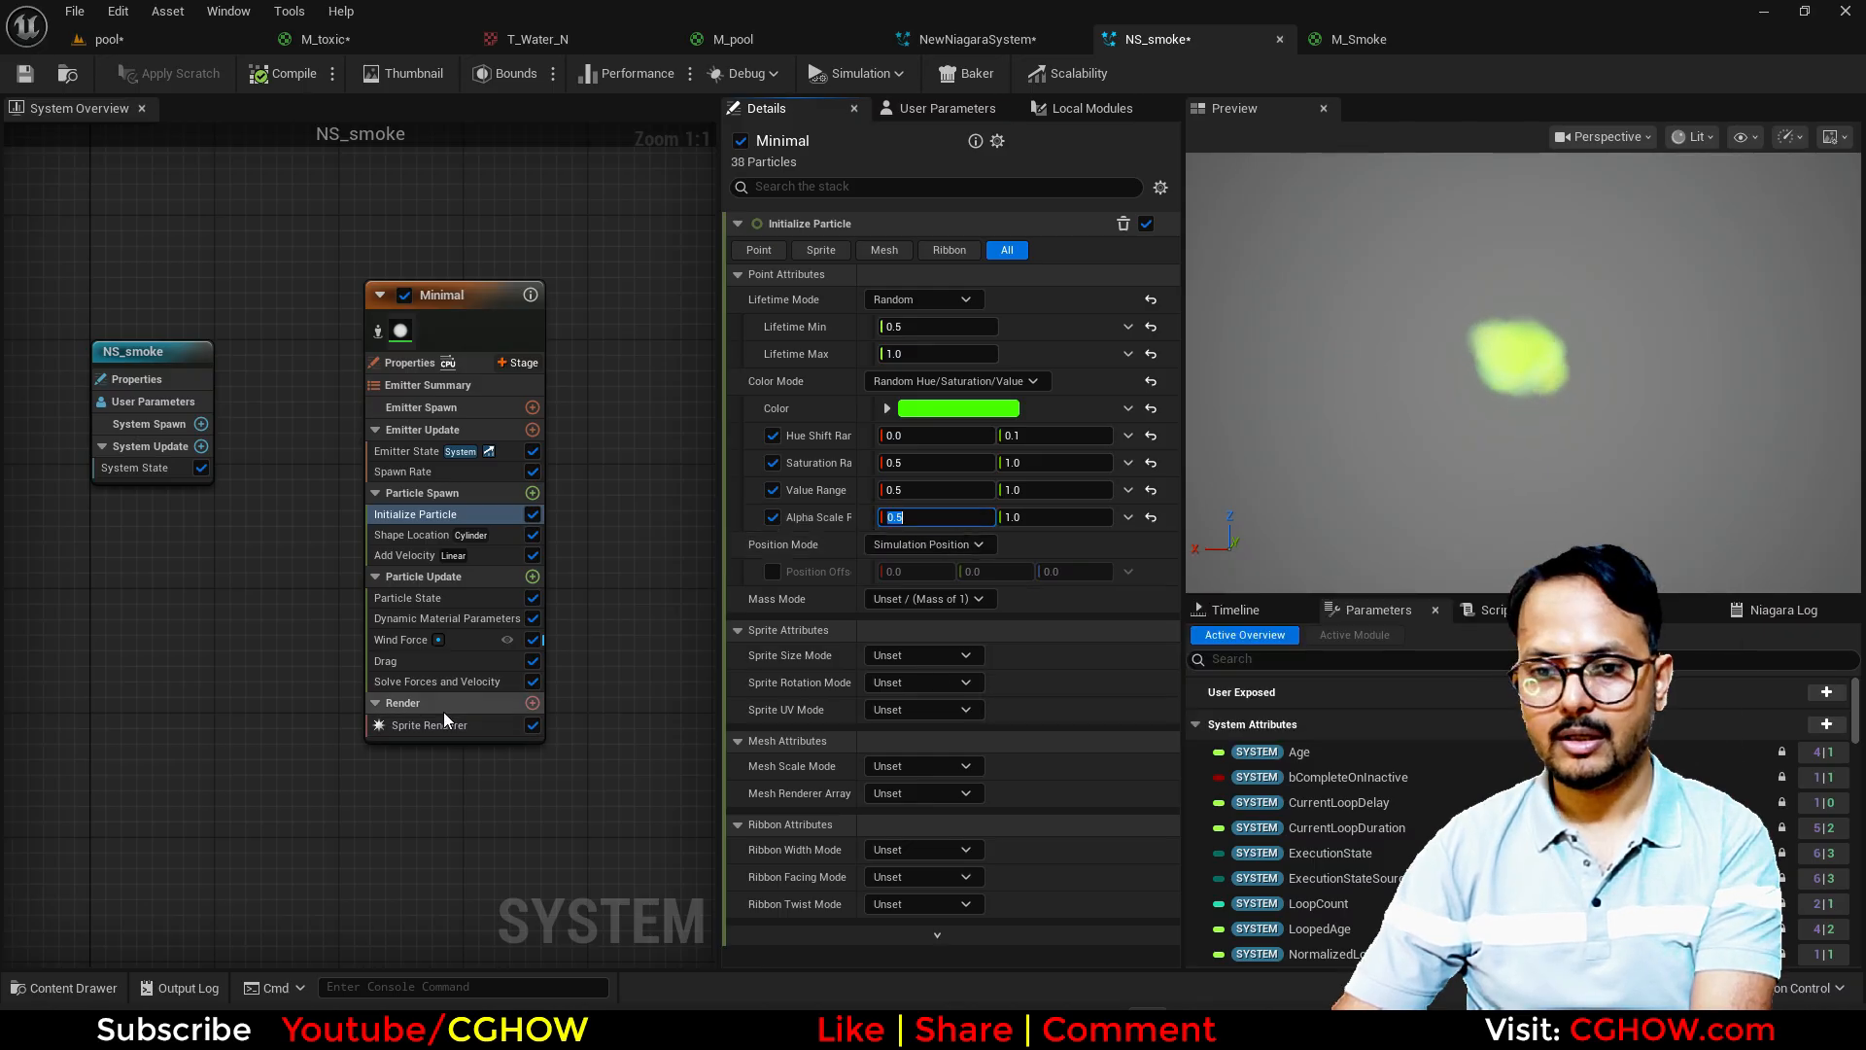
Step: Drive the tile dynamic material parameter with a Random Range Float from 0.5 to 1
click(428, 618)
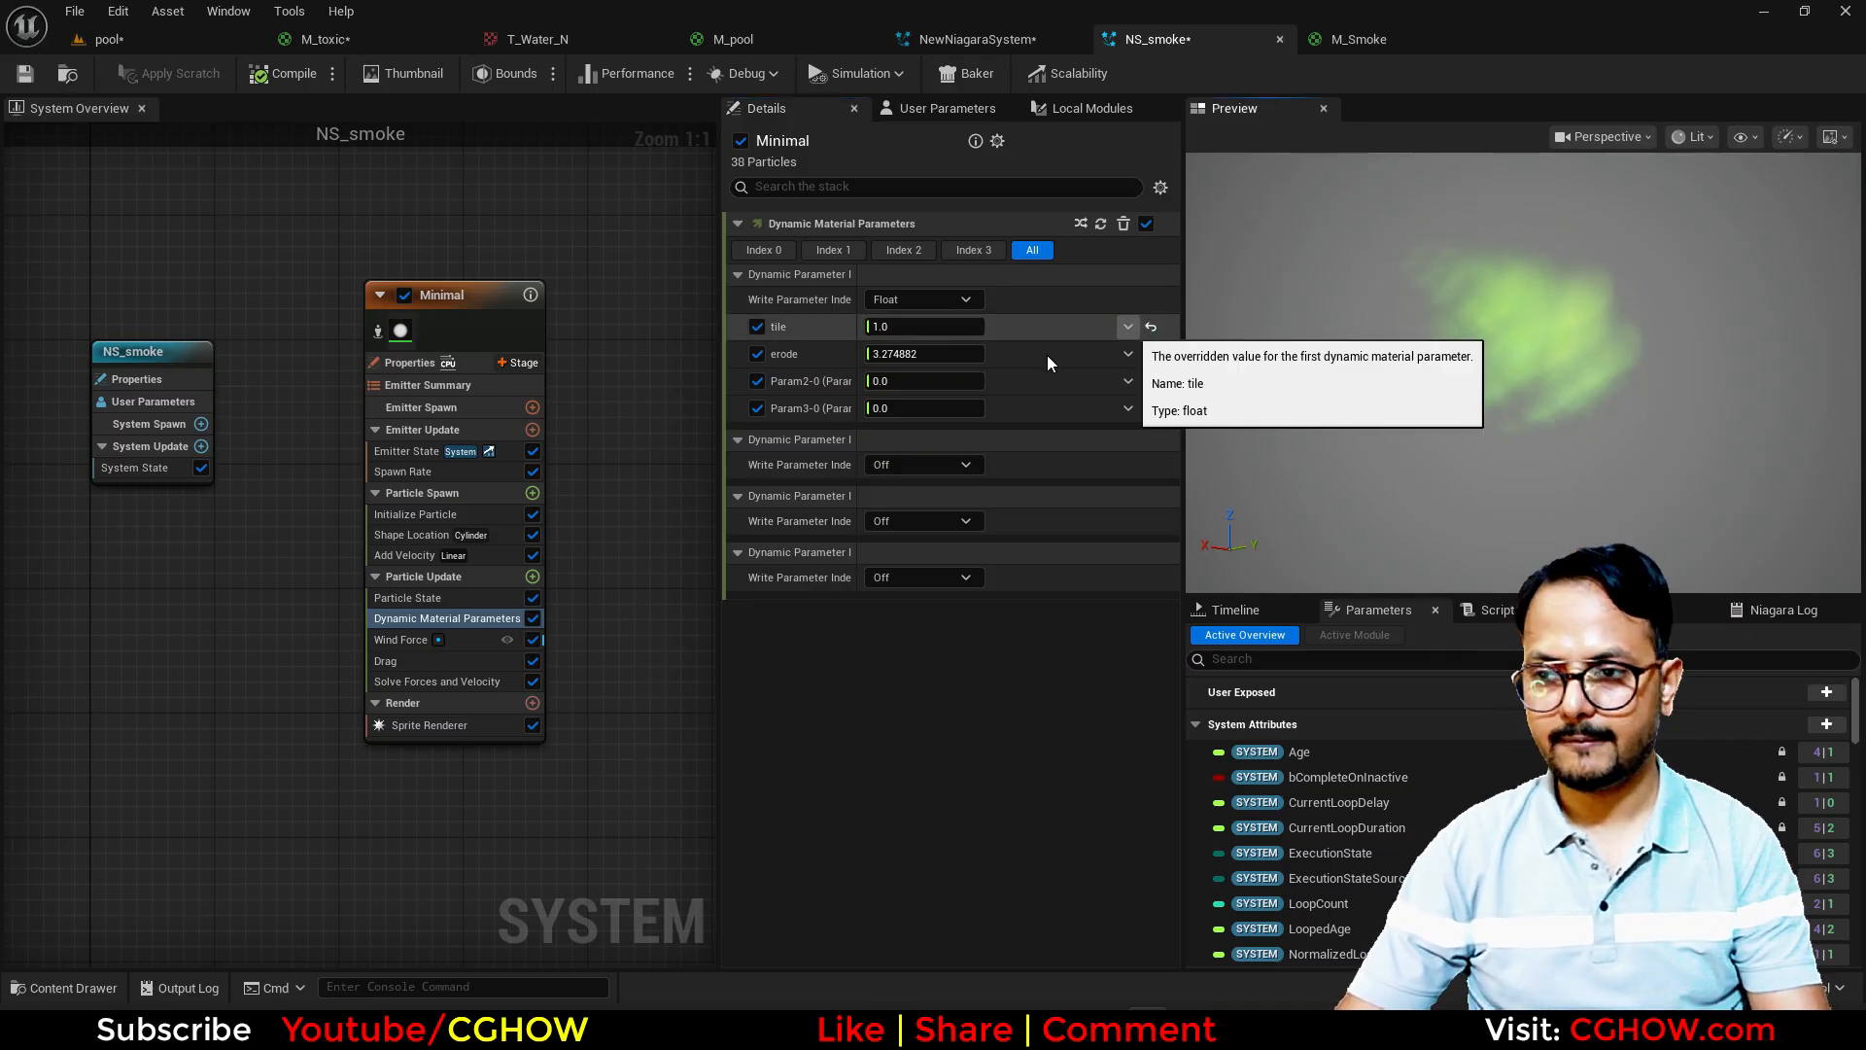
click(1128, 354)
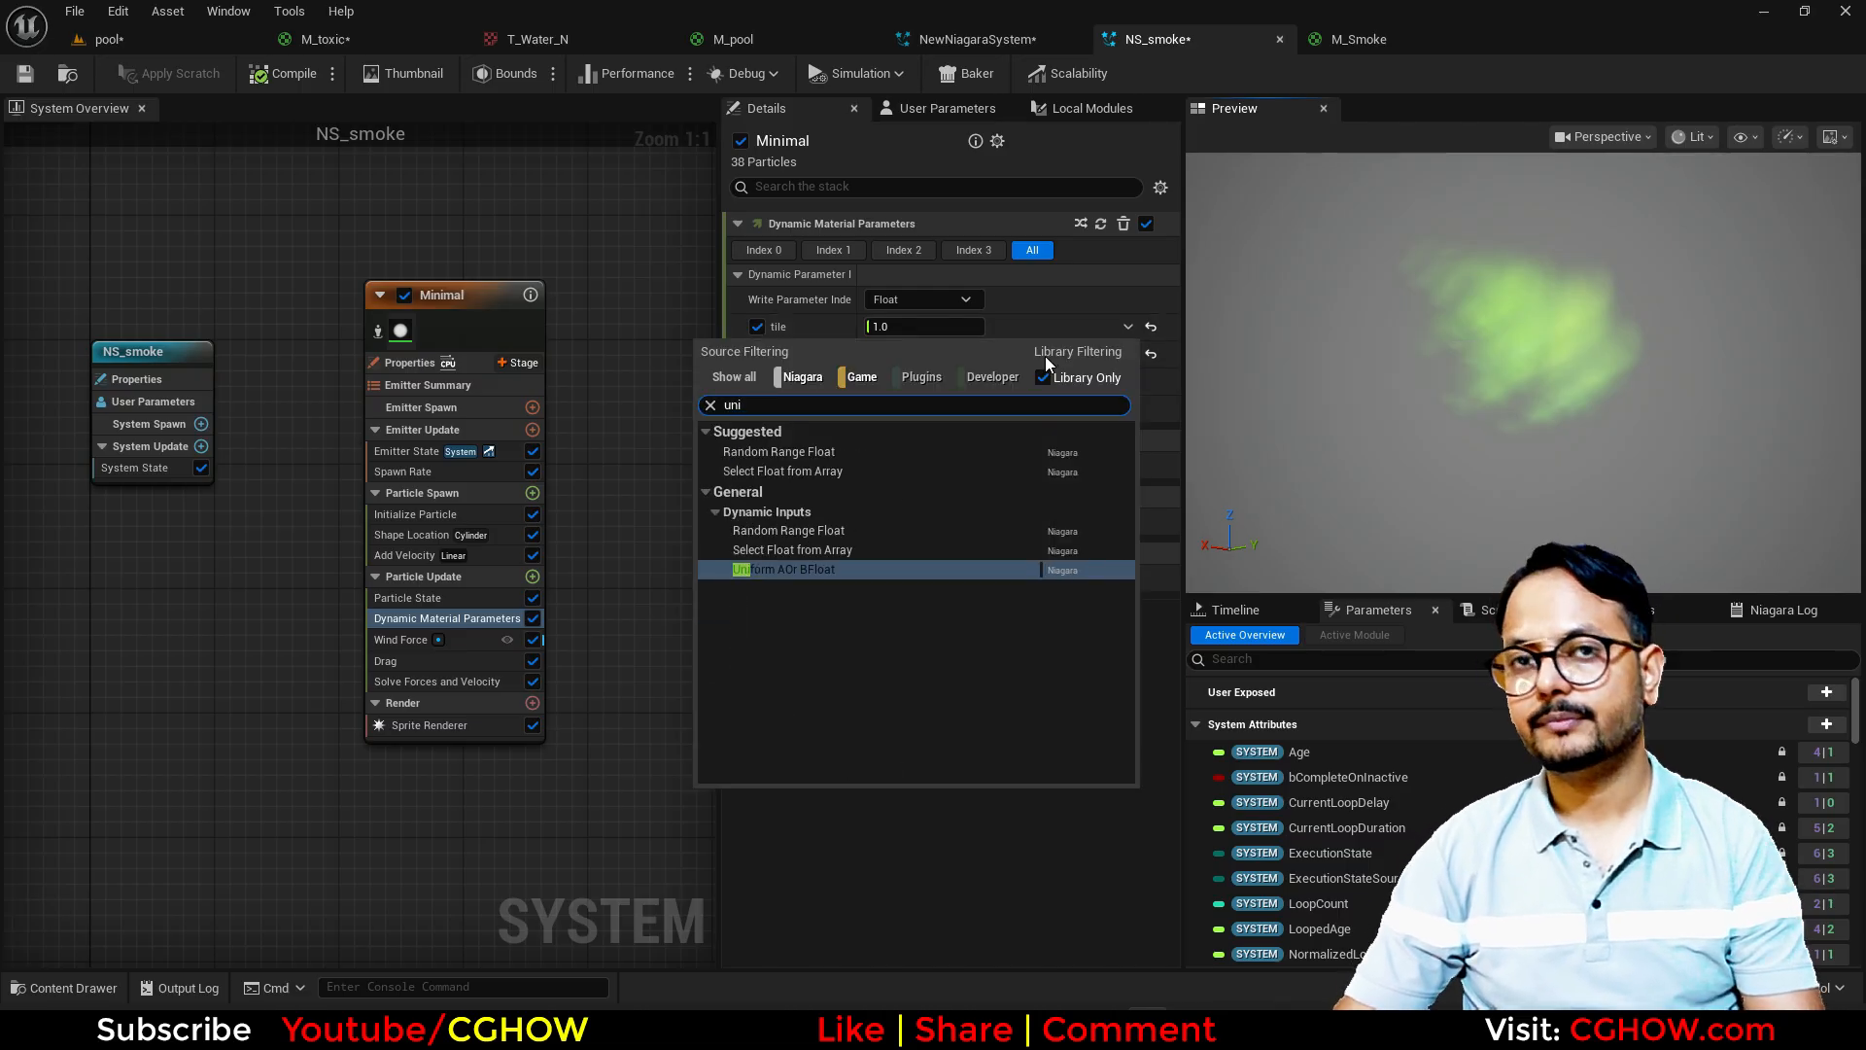
click(821, 445)
click(904, 354)
text(.5)
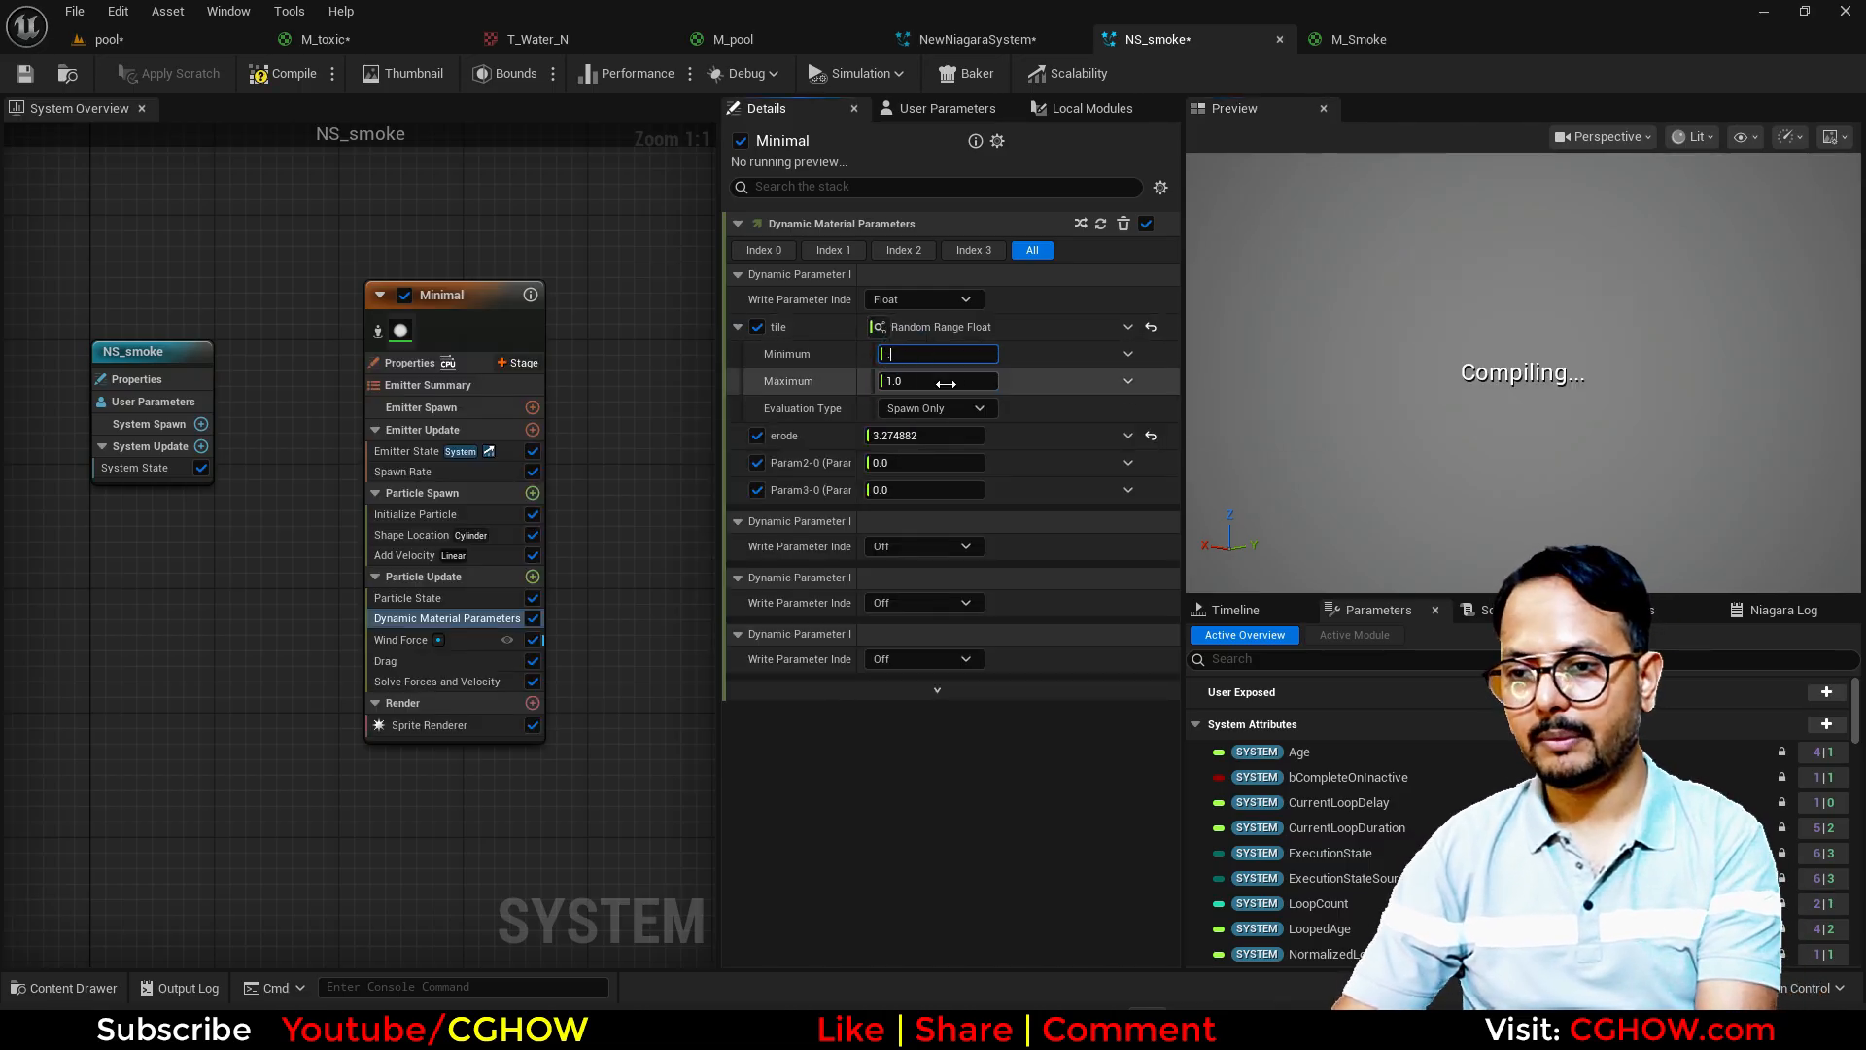
key(Return)
Step: Drive the erode parameter with a Float from Curve that uses the rising linear template
click(1127, 435)
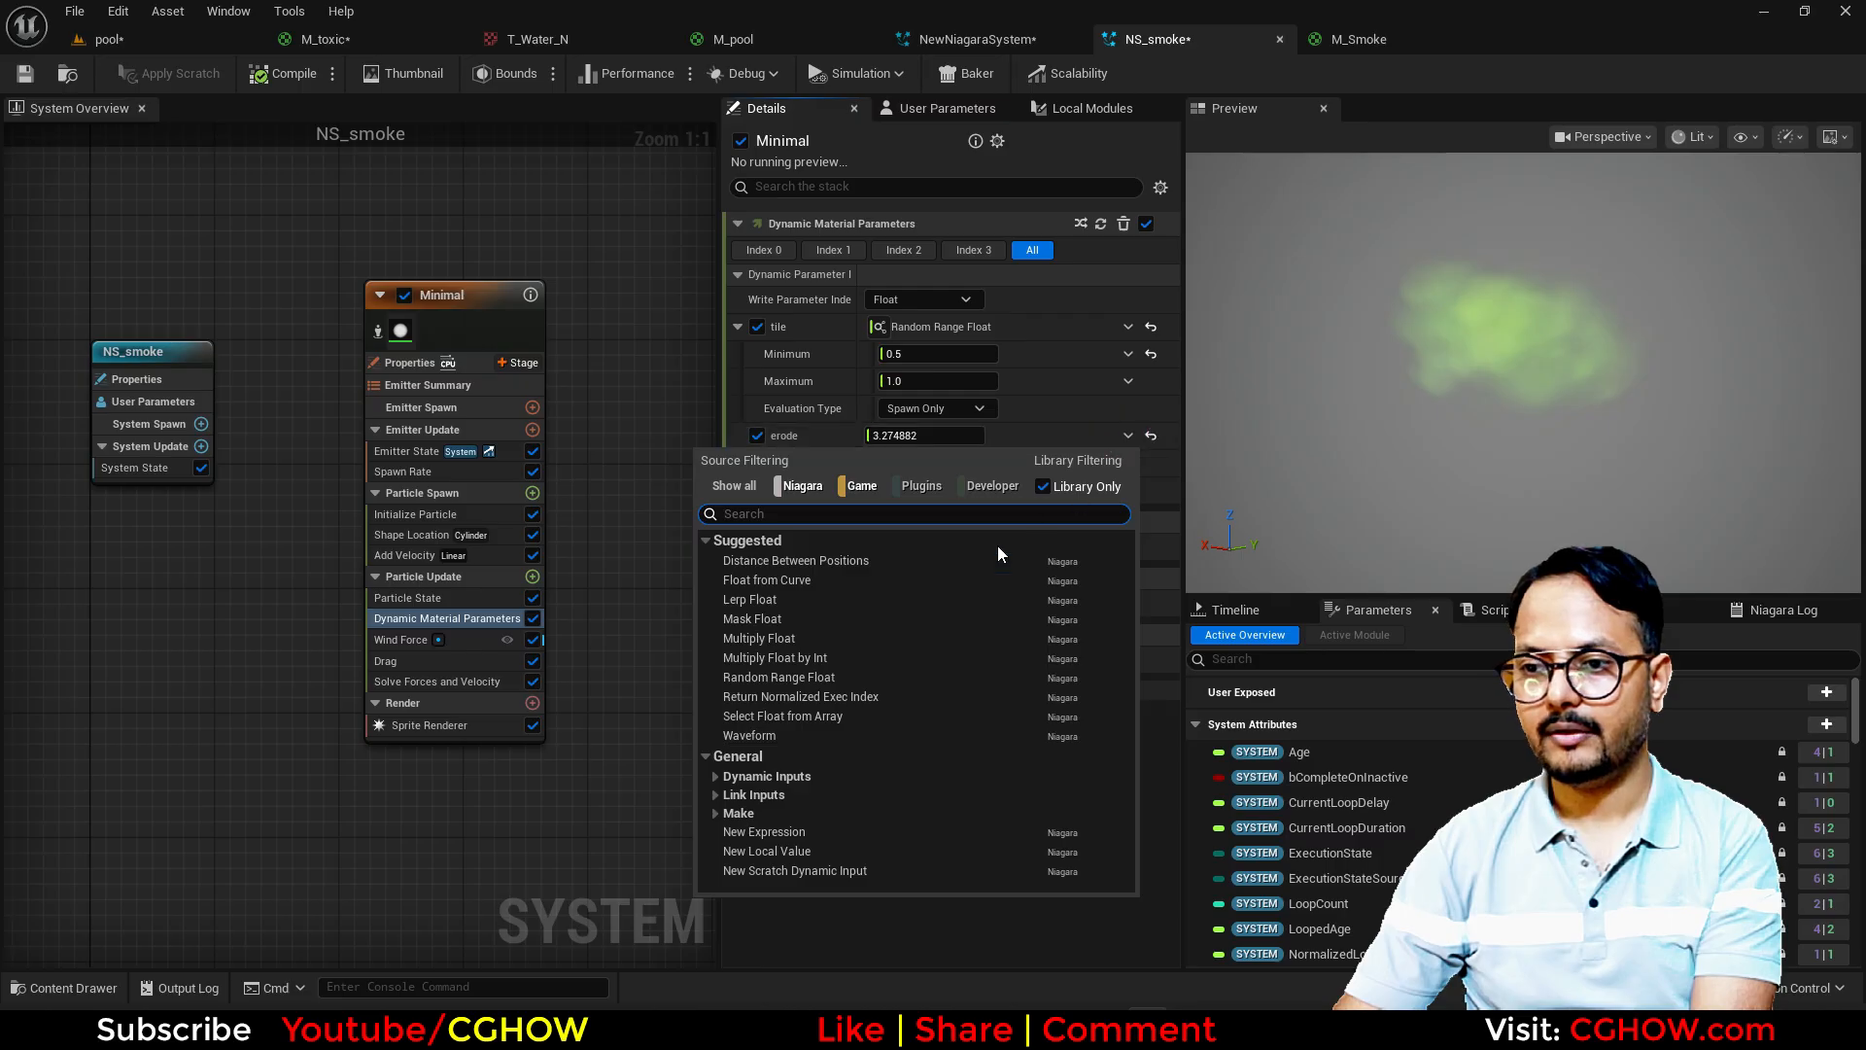
click(795, 586)
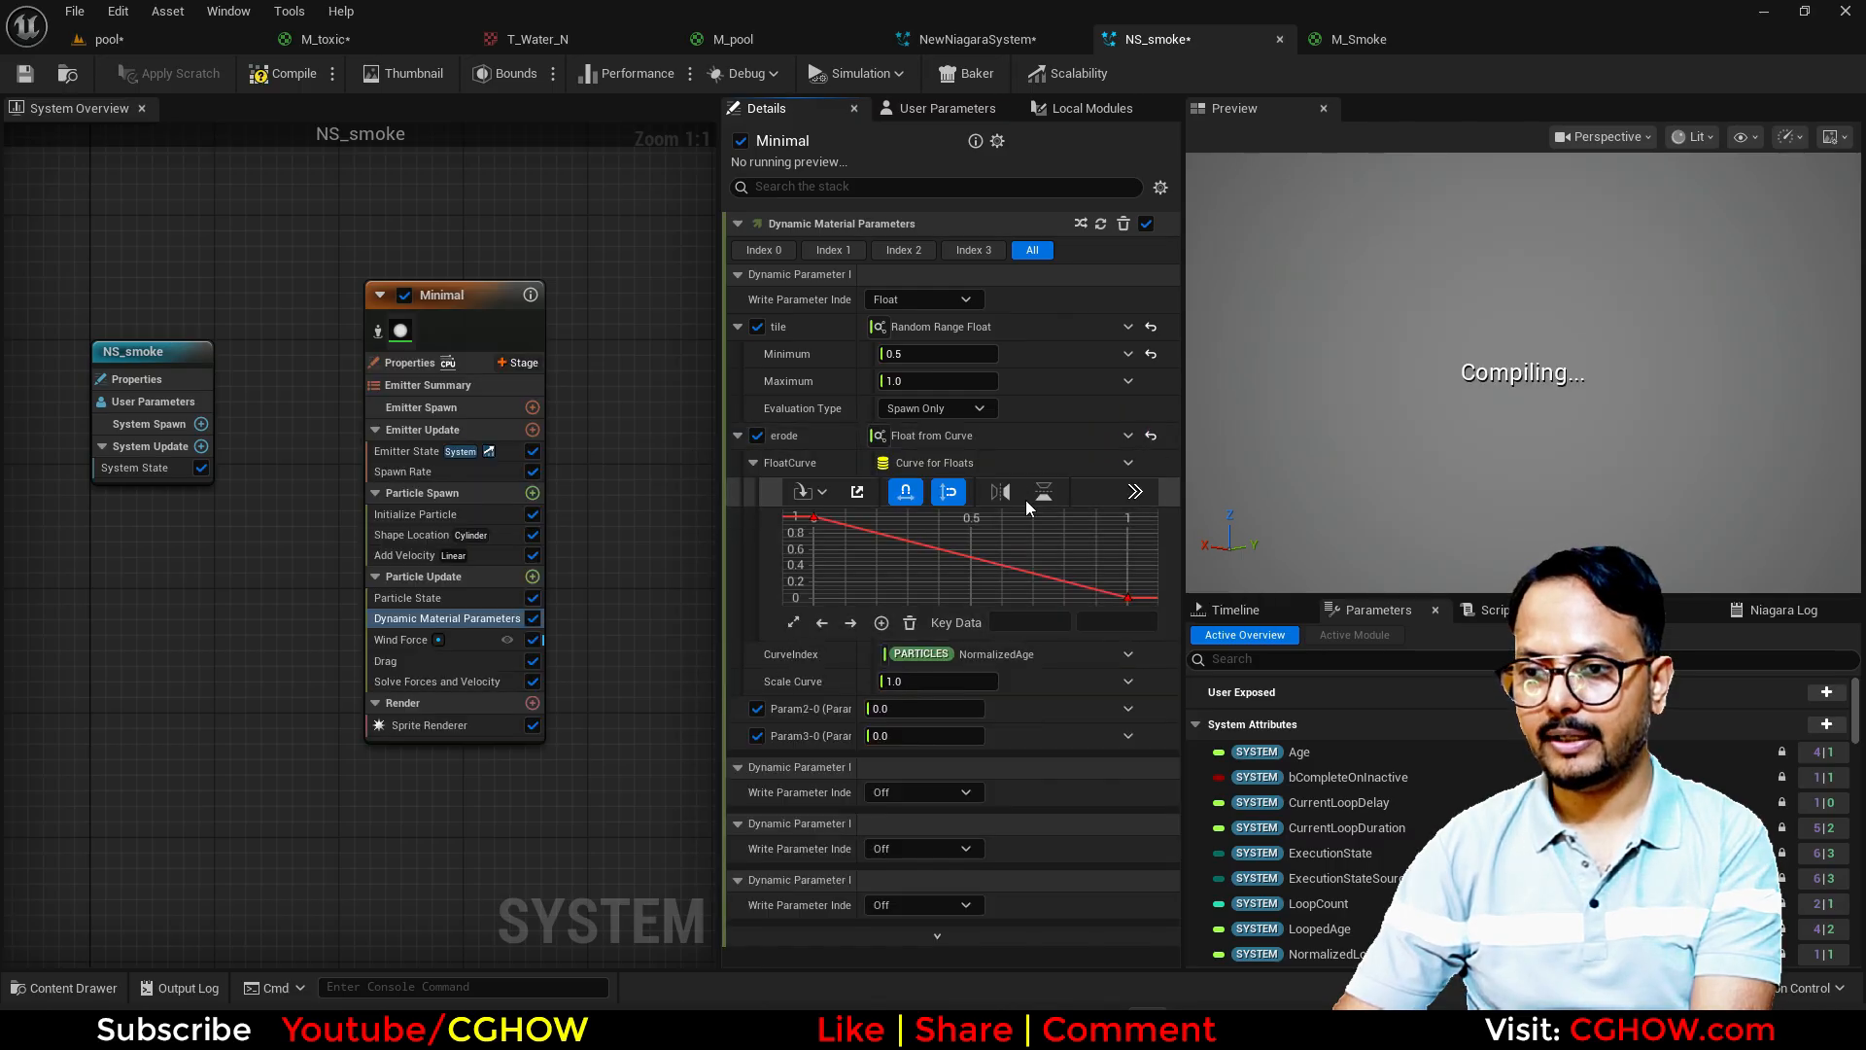
drag(721, 538, 616, 539)
click(1051, 492)
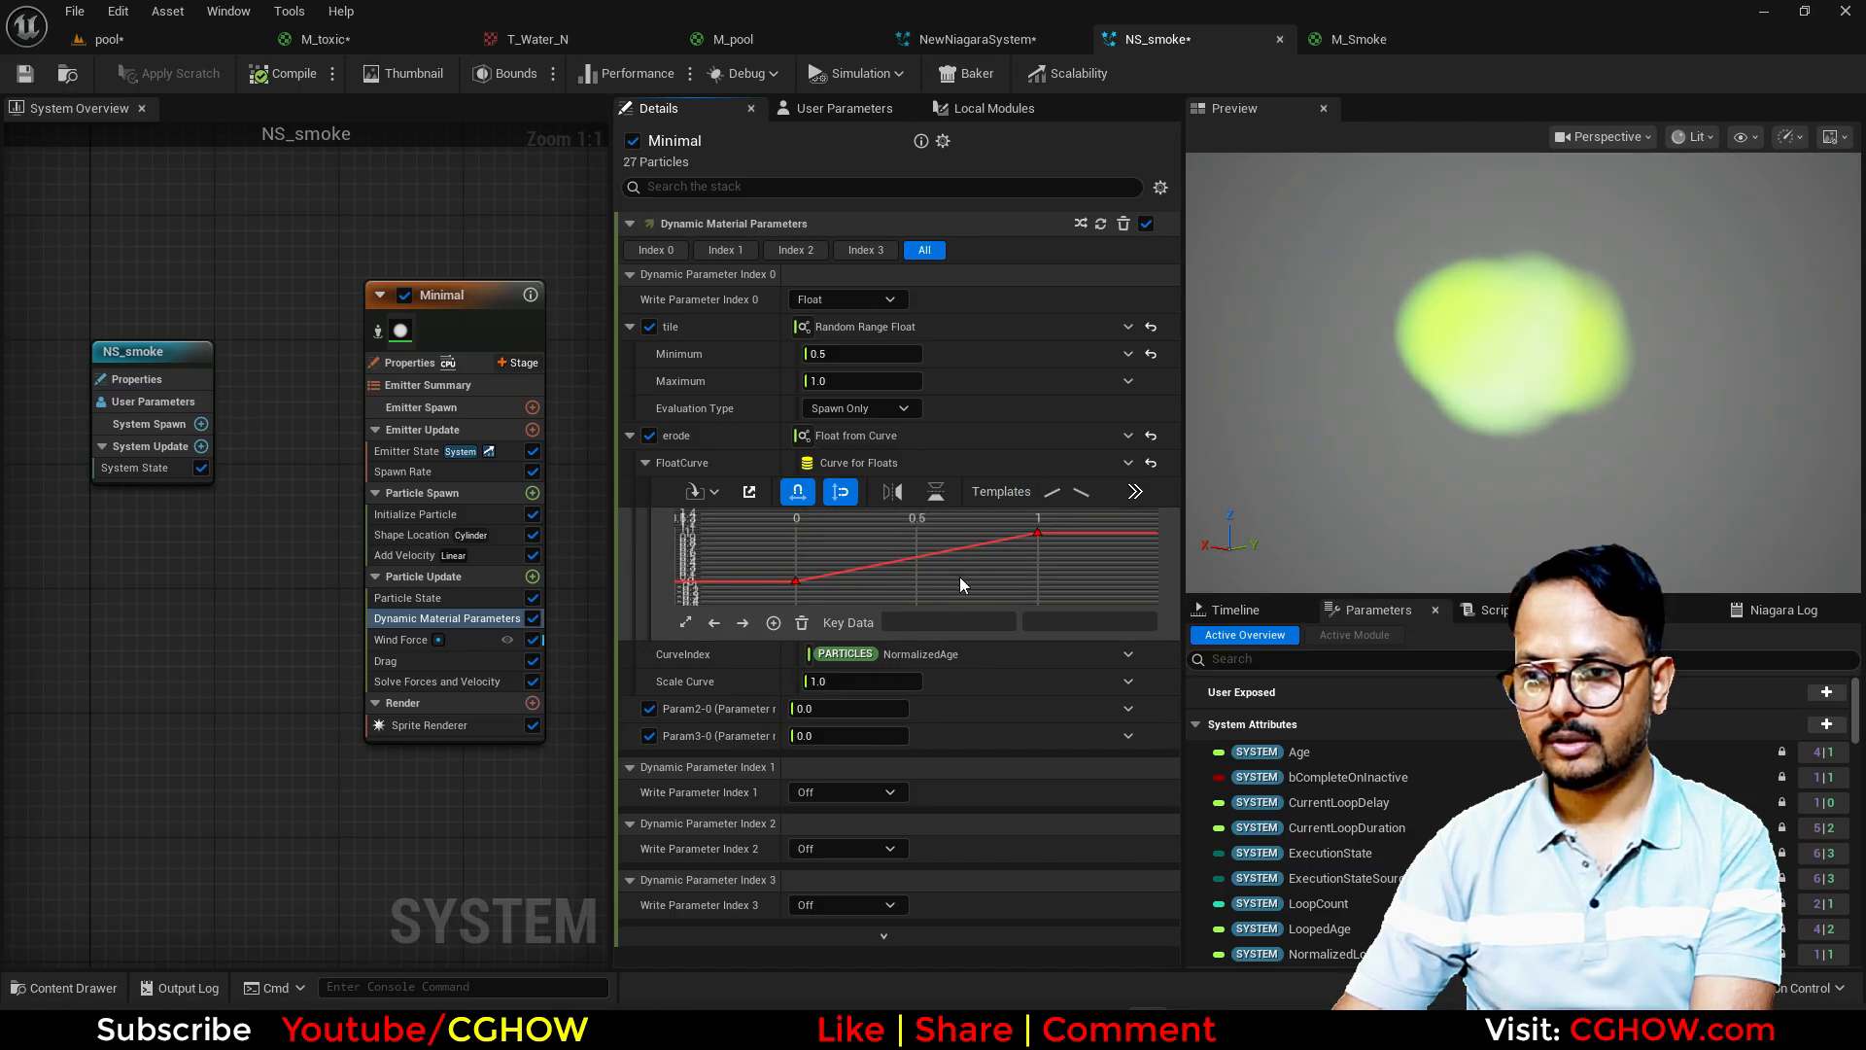
Step: Set the erode curve's first key value to 1 and its last key value to 5
drag(727, 633, 728, 630)
click(1040, 623)
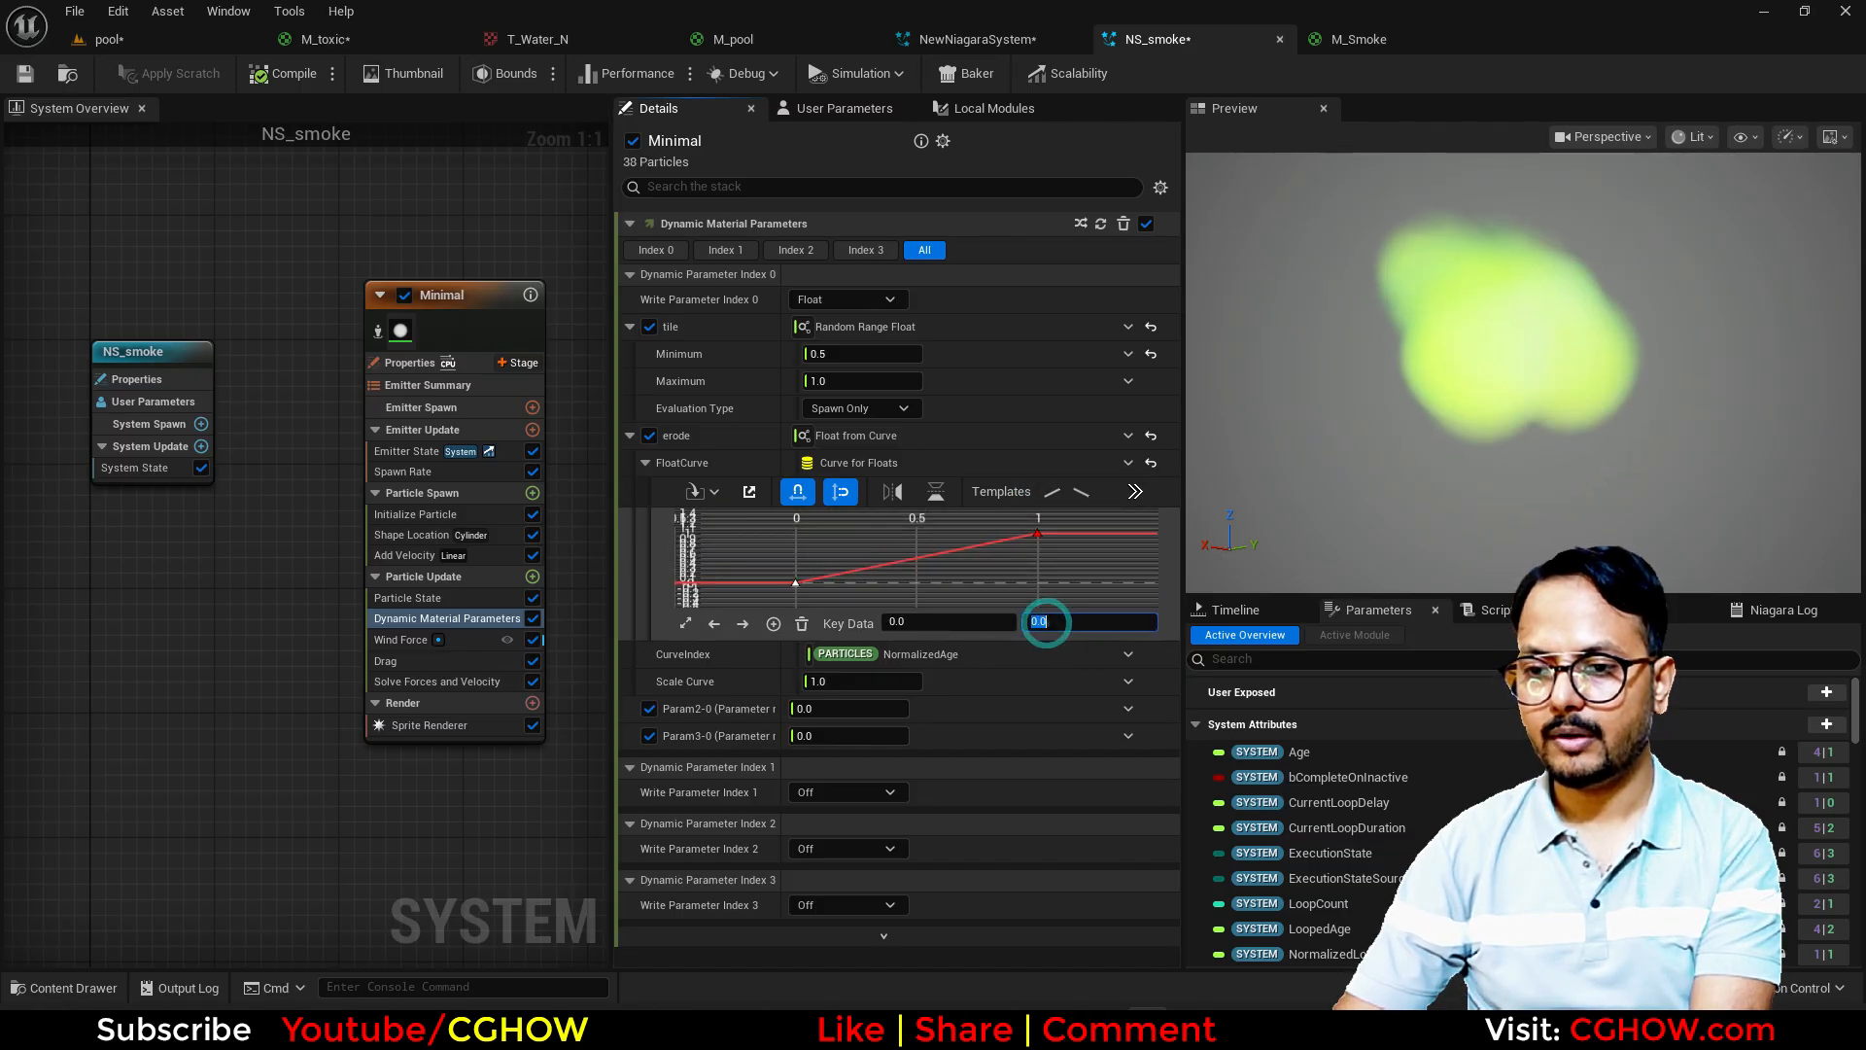
text(1)
key(Return)
drag(1020, 575, 1028, 568)
click(1073, 615)
text(5)
key(Return)
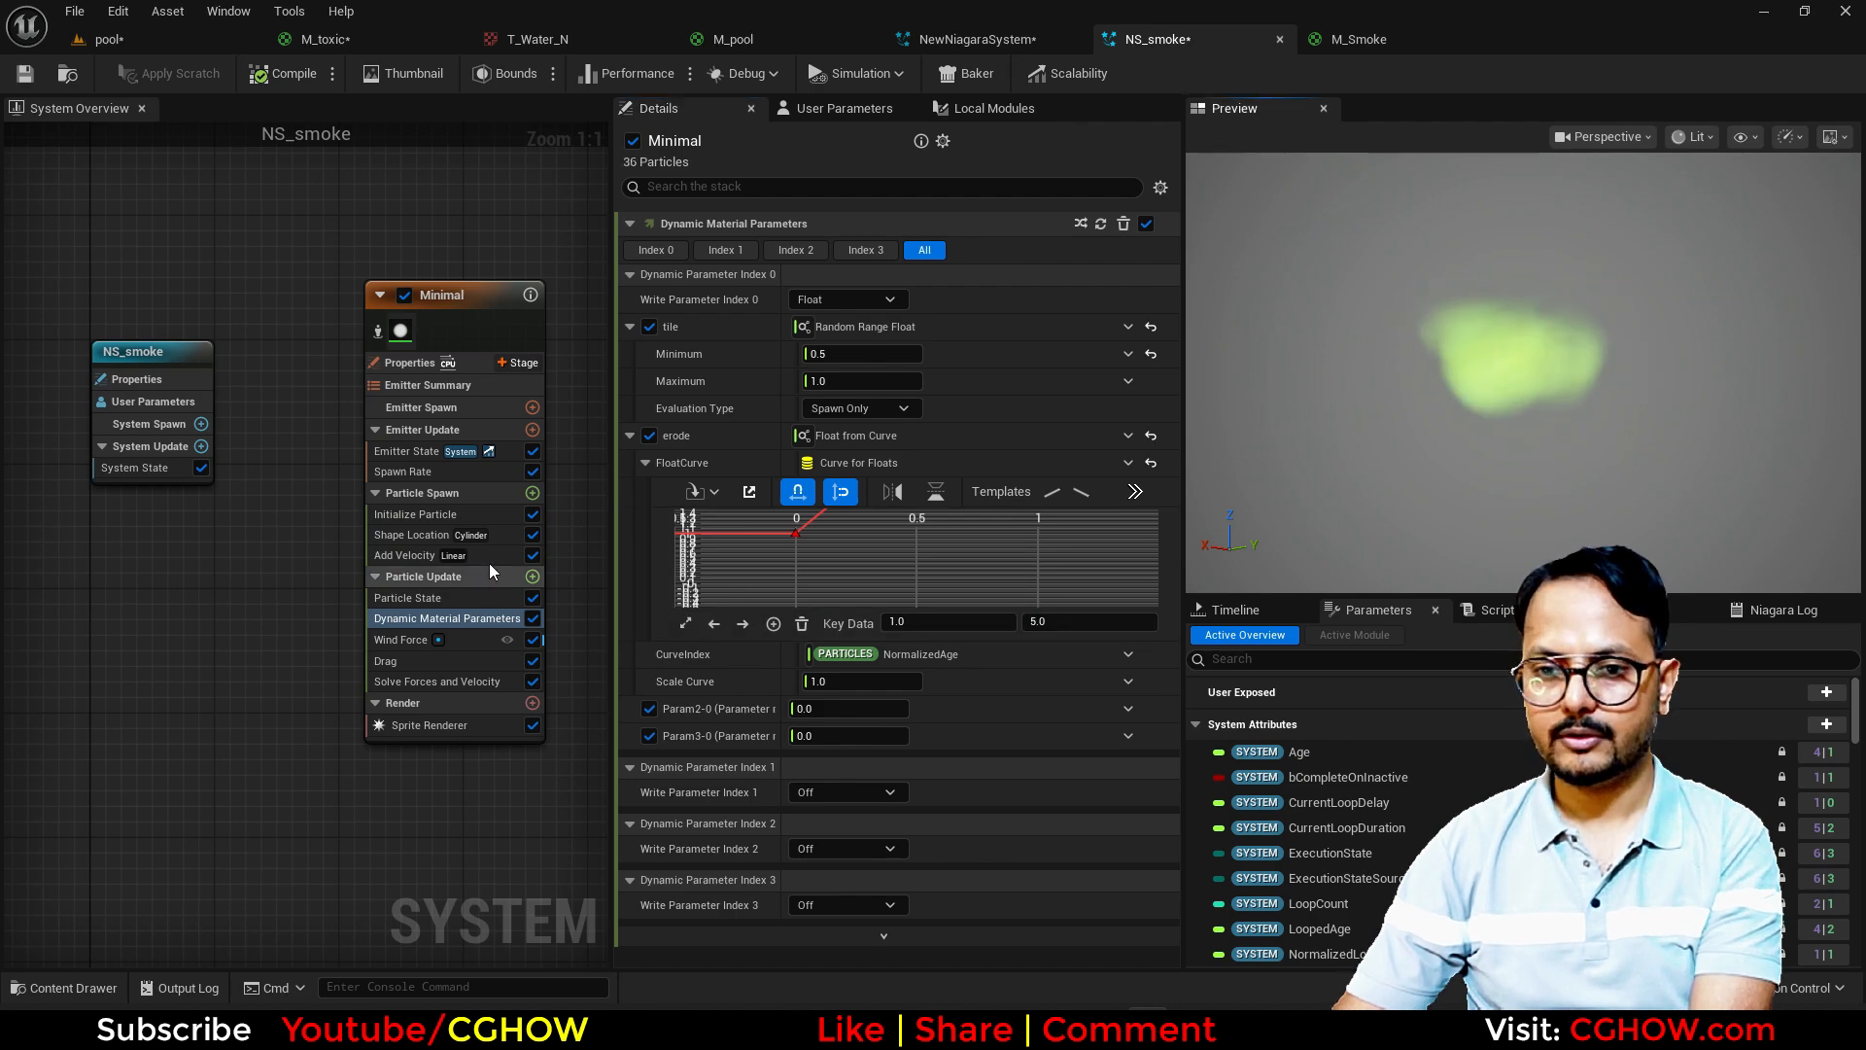
Step: Set Initialize Particle's Lifetime Min to 1 and Lifetime Max to 2
click(416, 514)
click(844, 327)
text(1)
key(Return)
click(843, 354)
text(2)
key(Return)
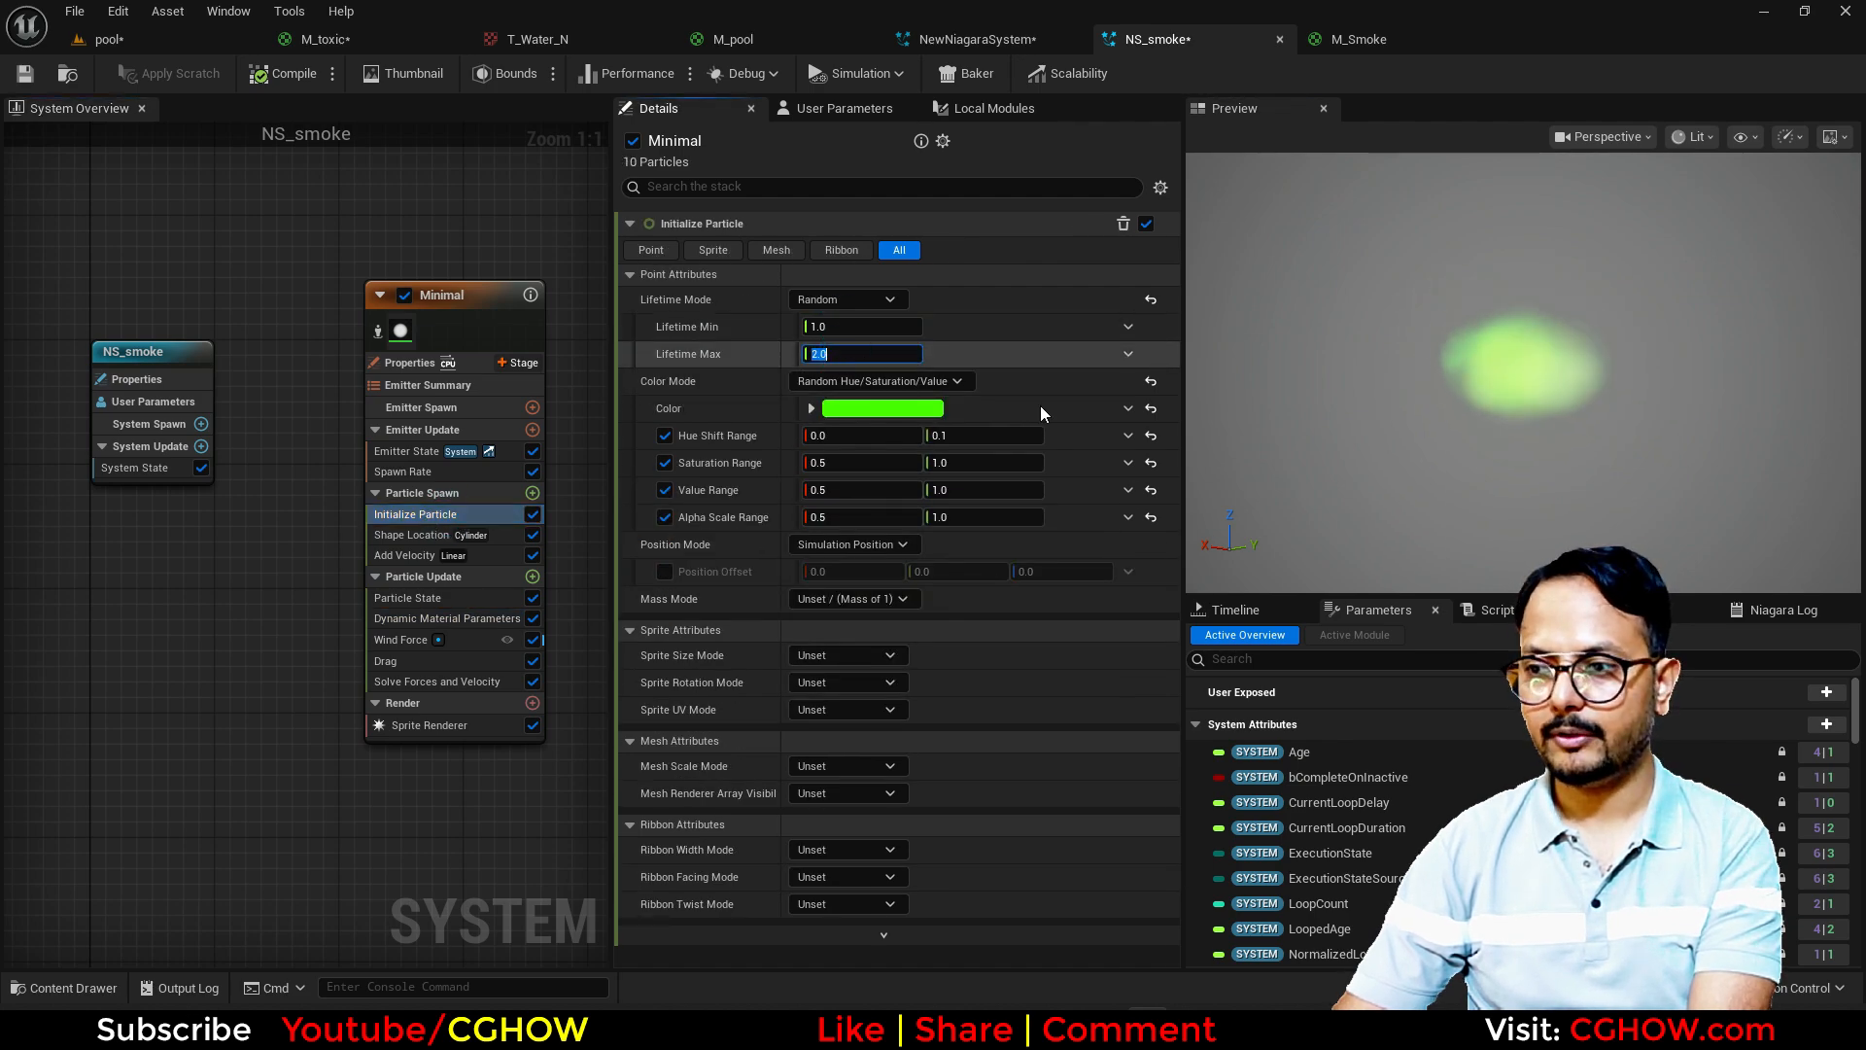
Step: Add a Scale Color module to Particle Update and drive Scale Alpha with a Float from Curve
click(533, 577)
text(sca)
click(583, 231)
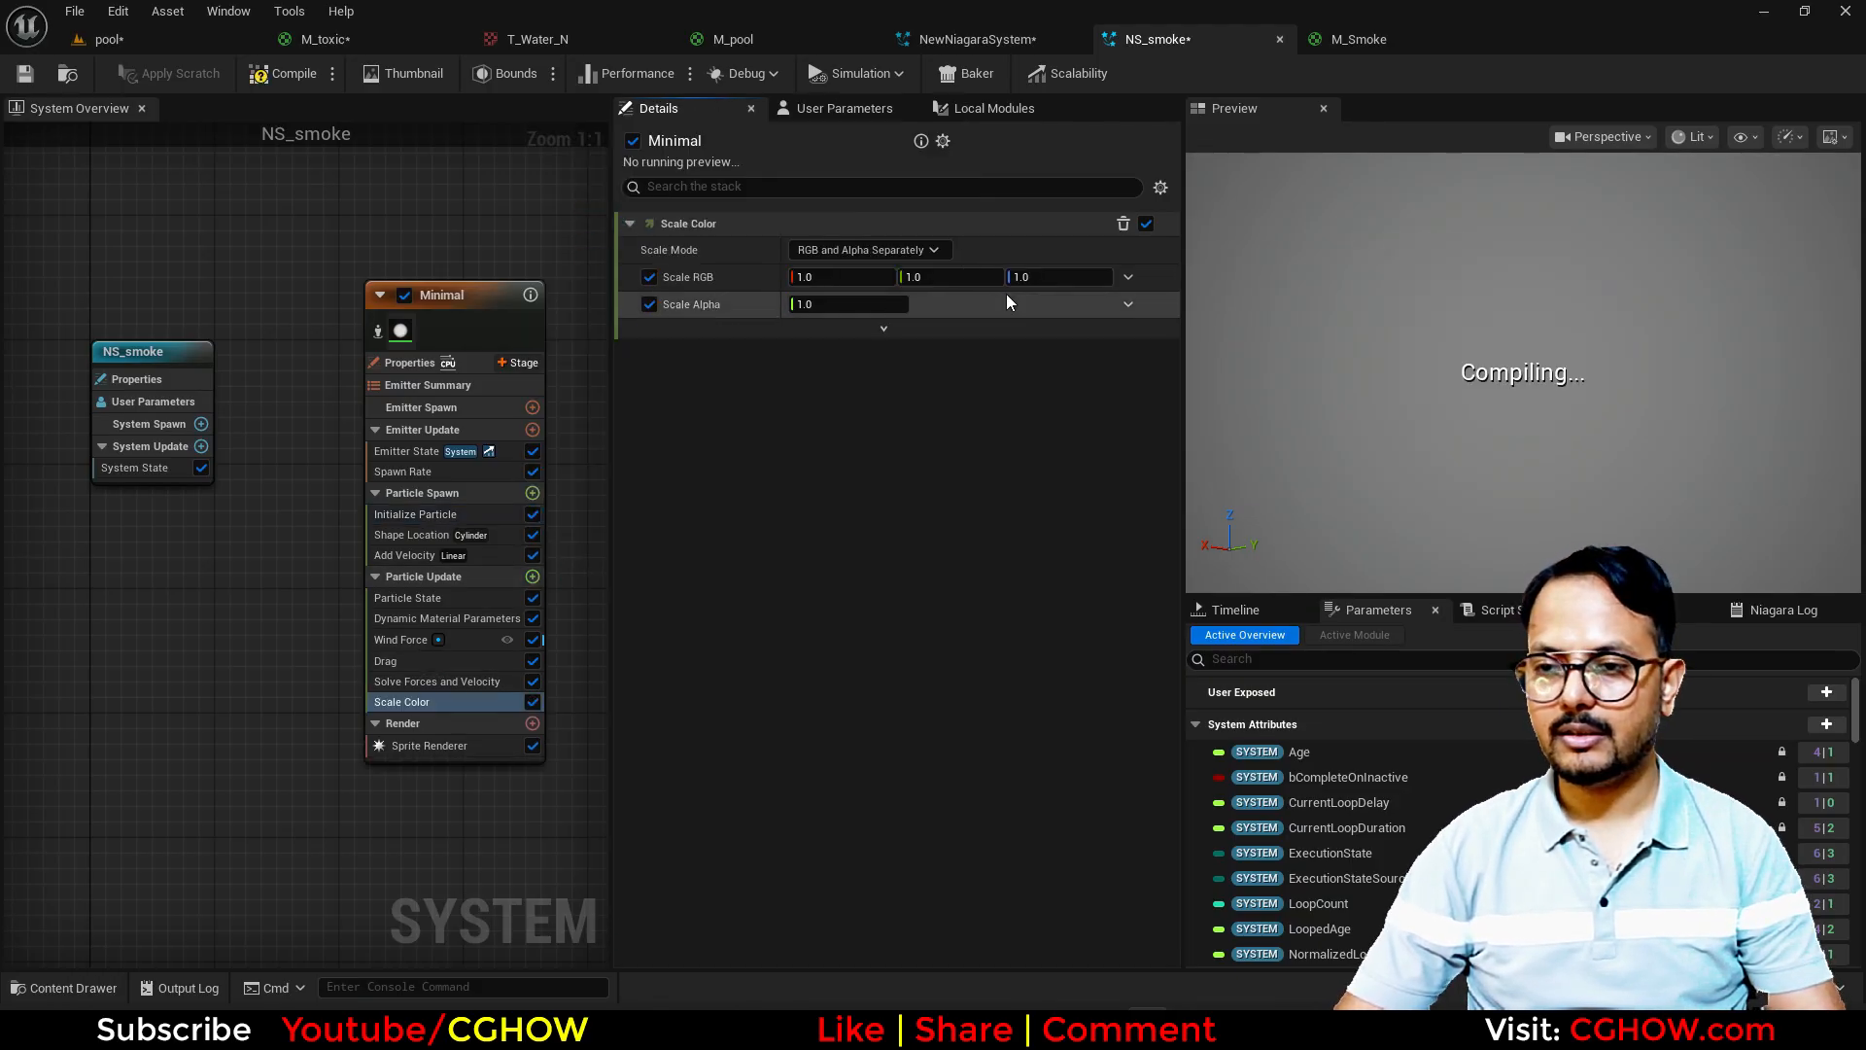
click(1127, 303)
click(856, 449)
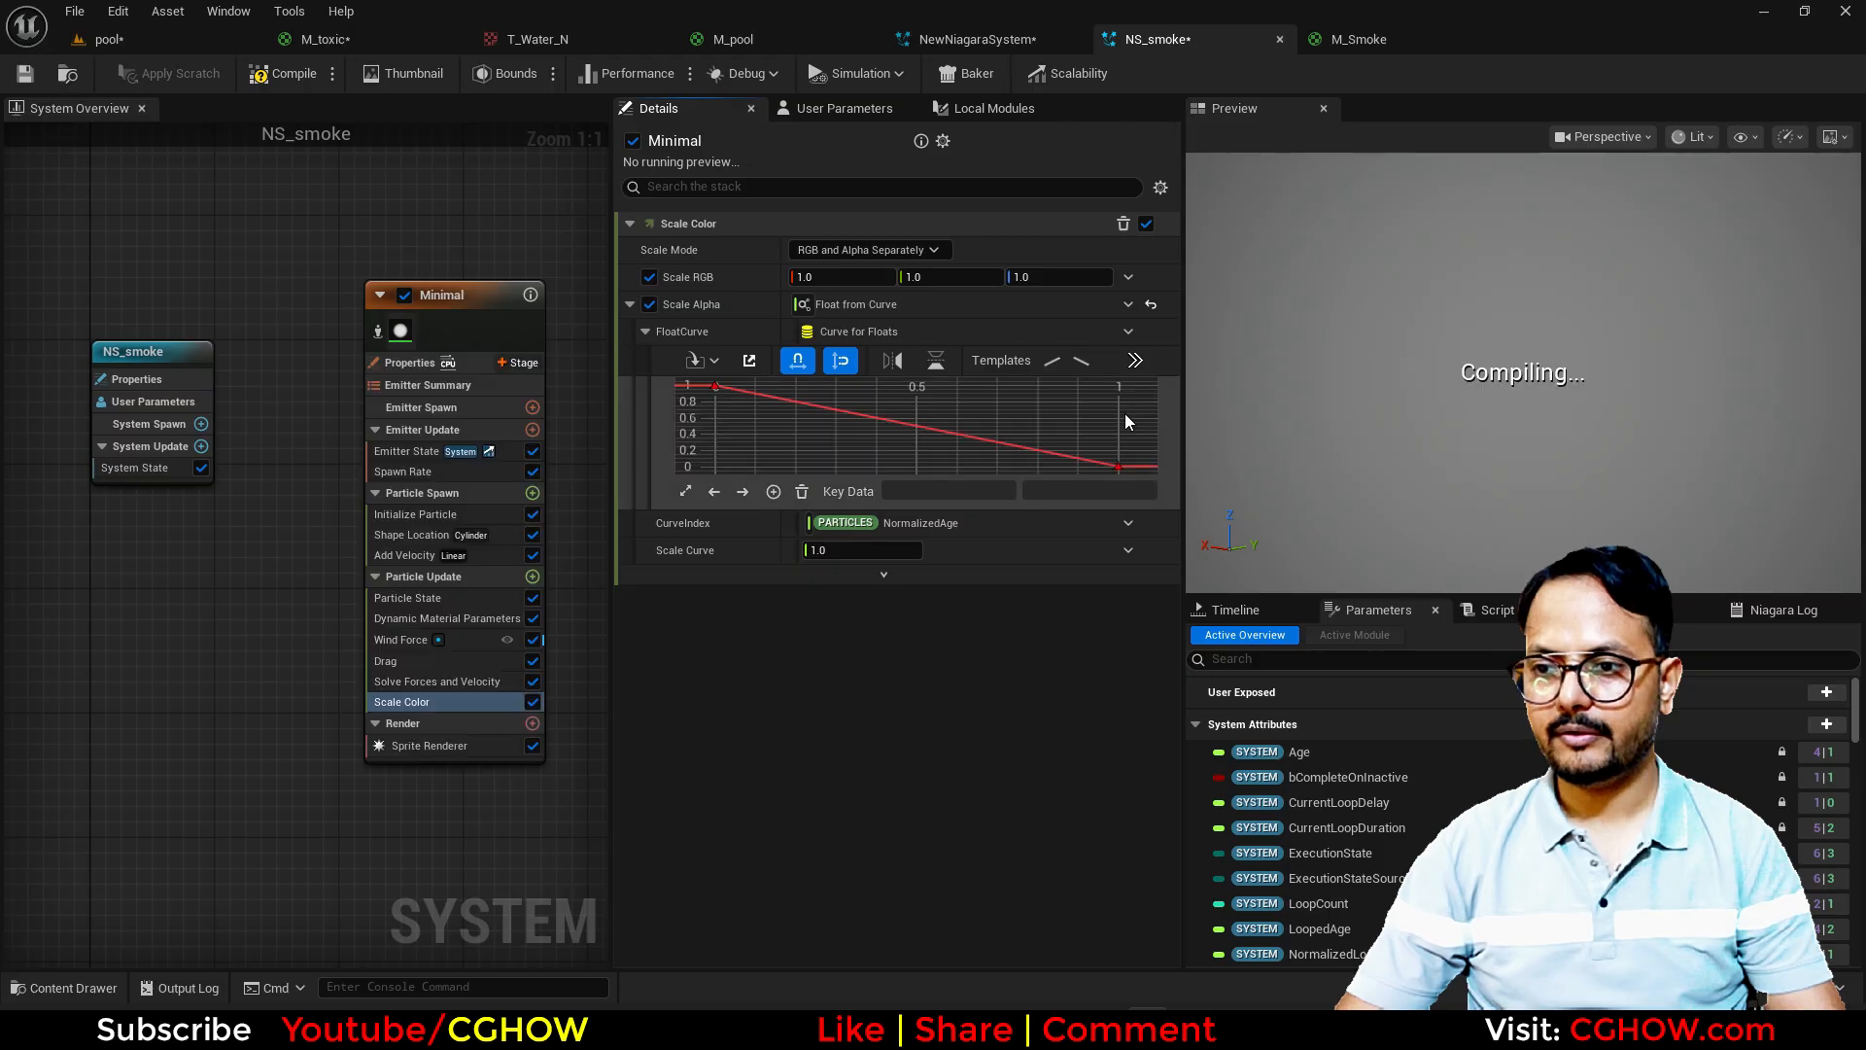
Step: Apply the bell-shaped template to the Scale Alpha curve and move its peak key to time 0.2
click(1129, 509)
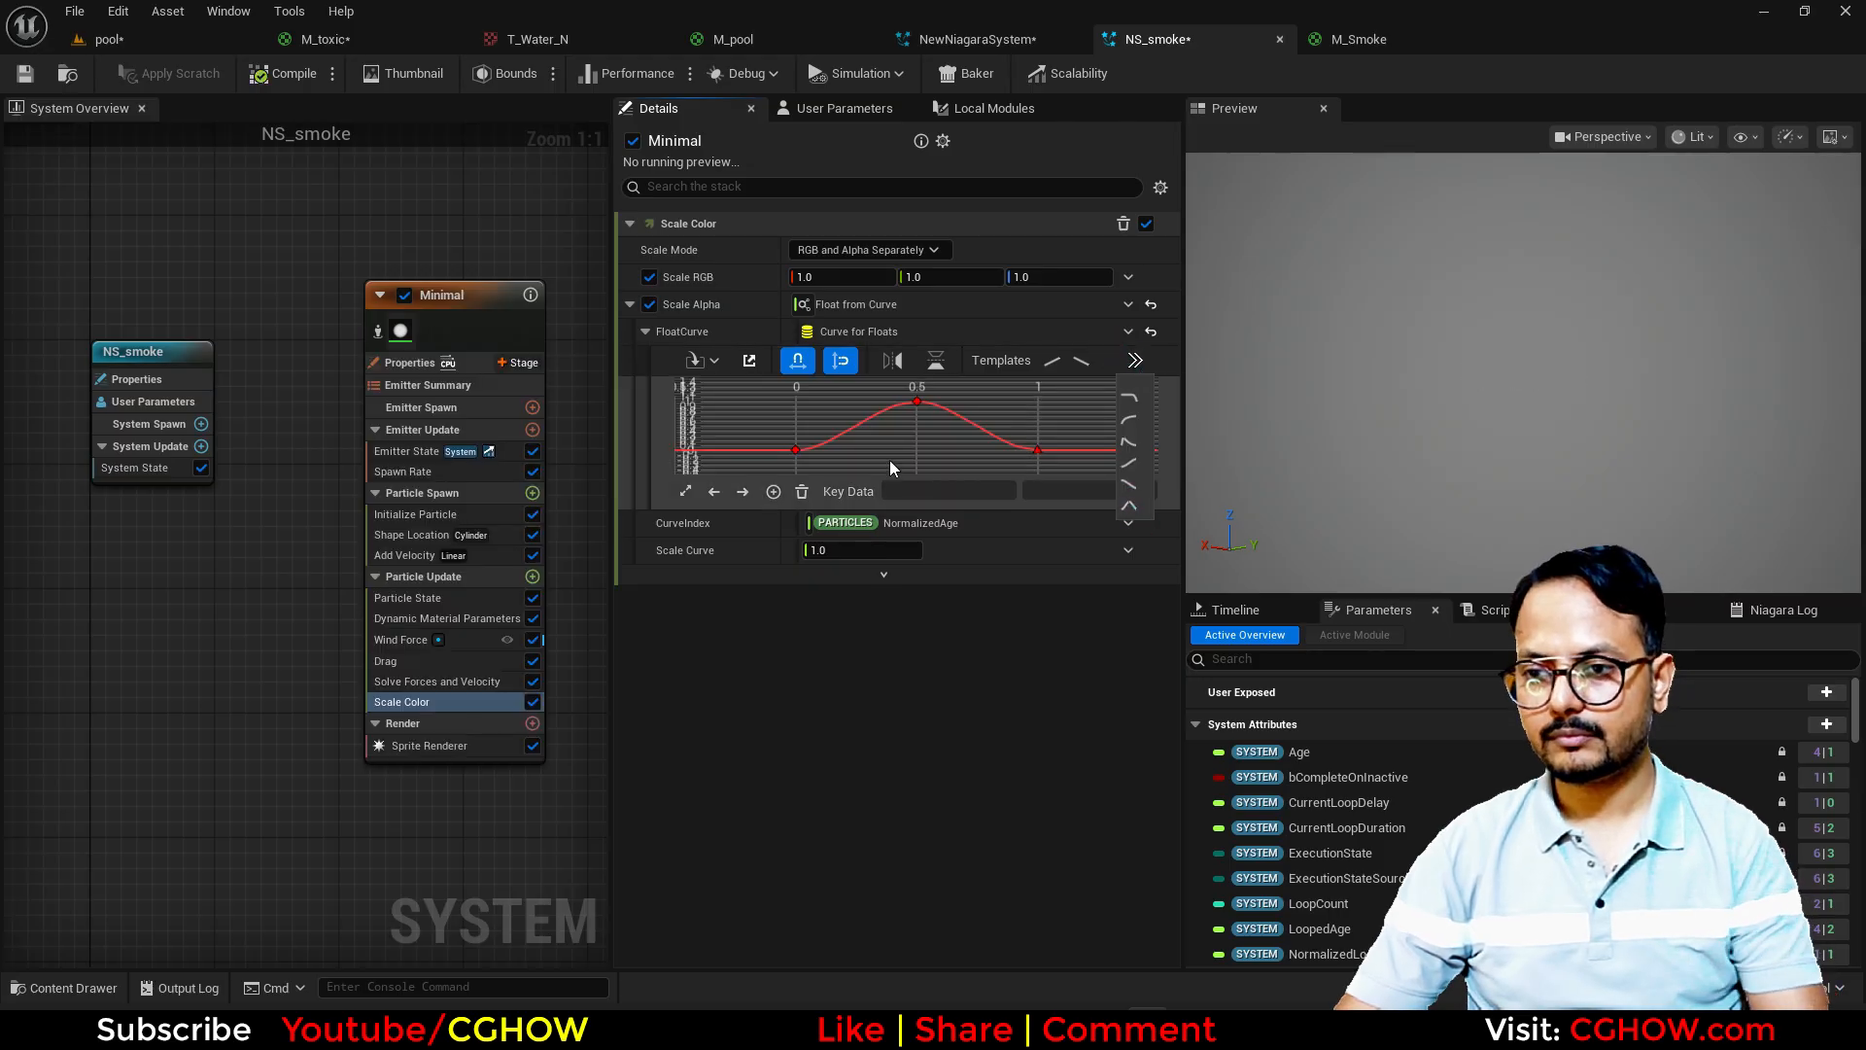
click(917, 403)
click(946, 494)
text(0.2)
key(Return)
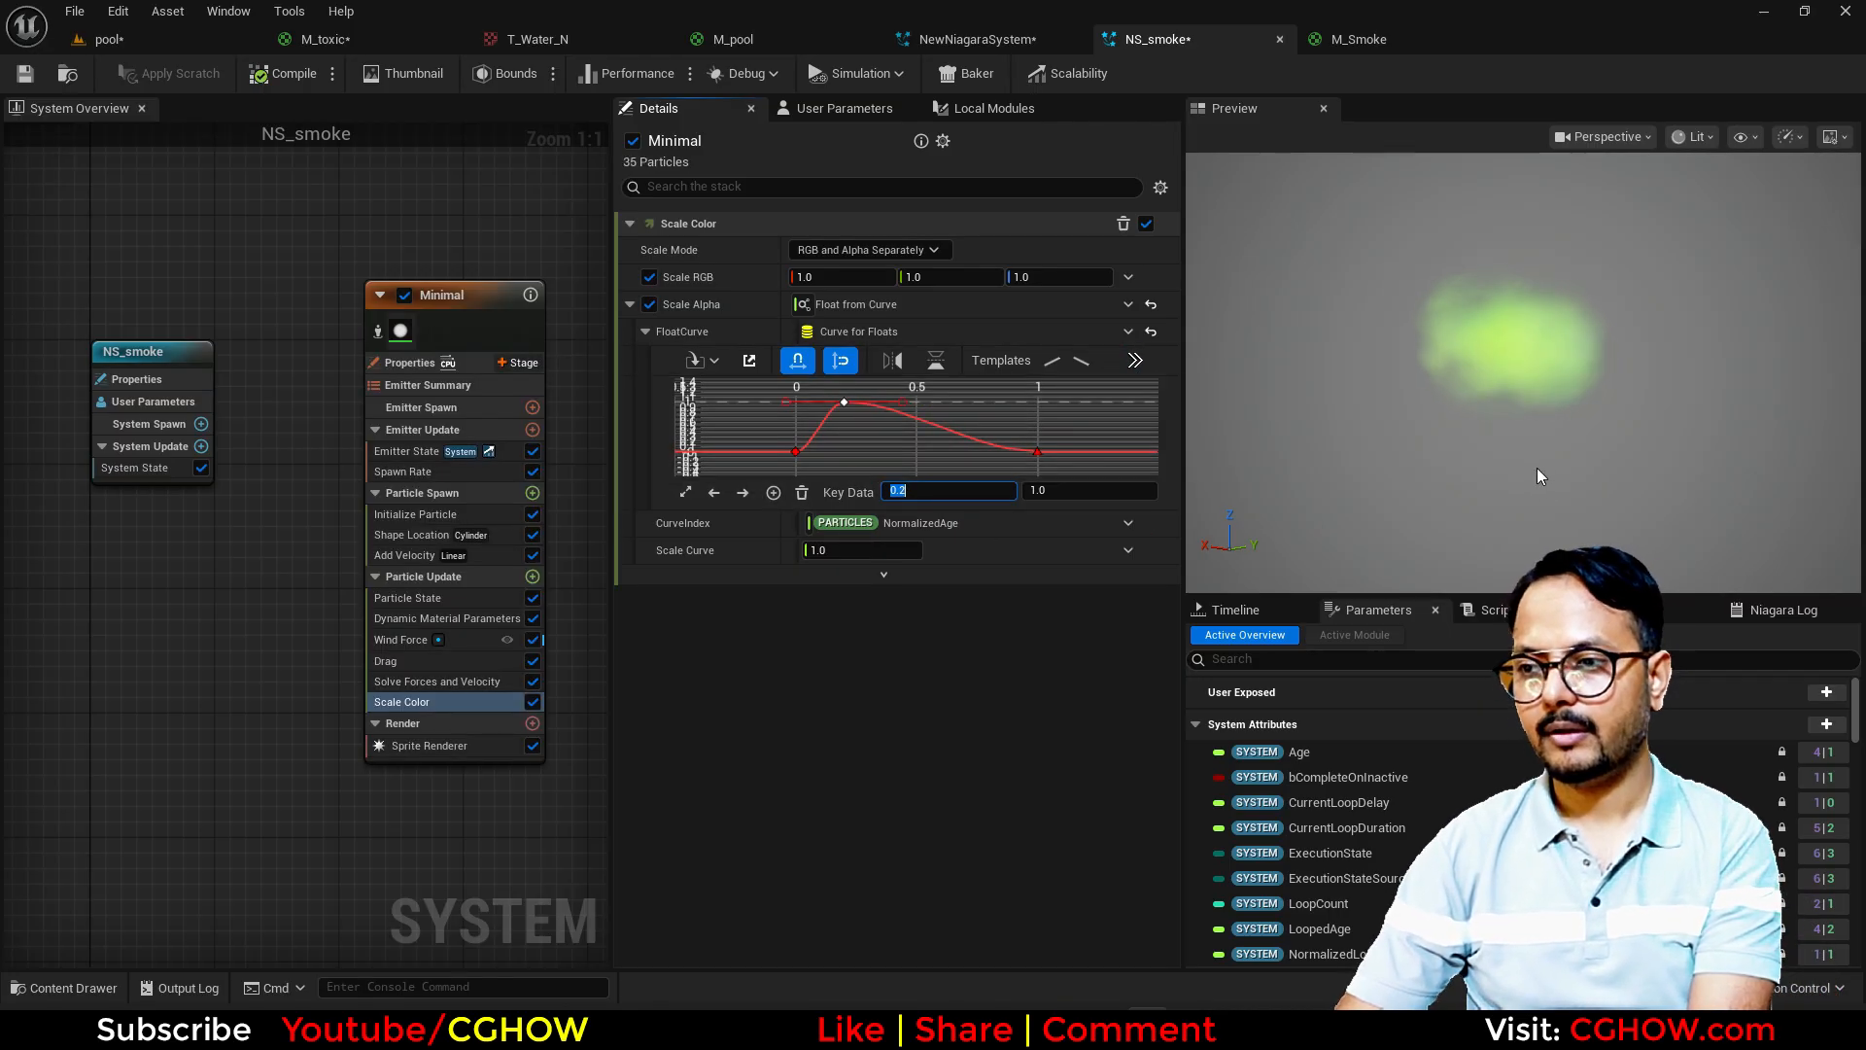
Step: Turn off Local Space in the Minimal emitter's properties and locate the NS_smoke asset in the Content Browser
click(414, 362)
click(794, 266)
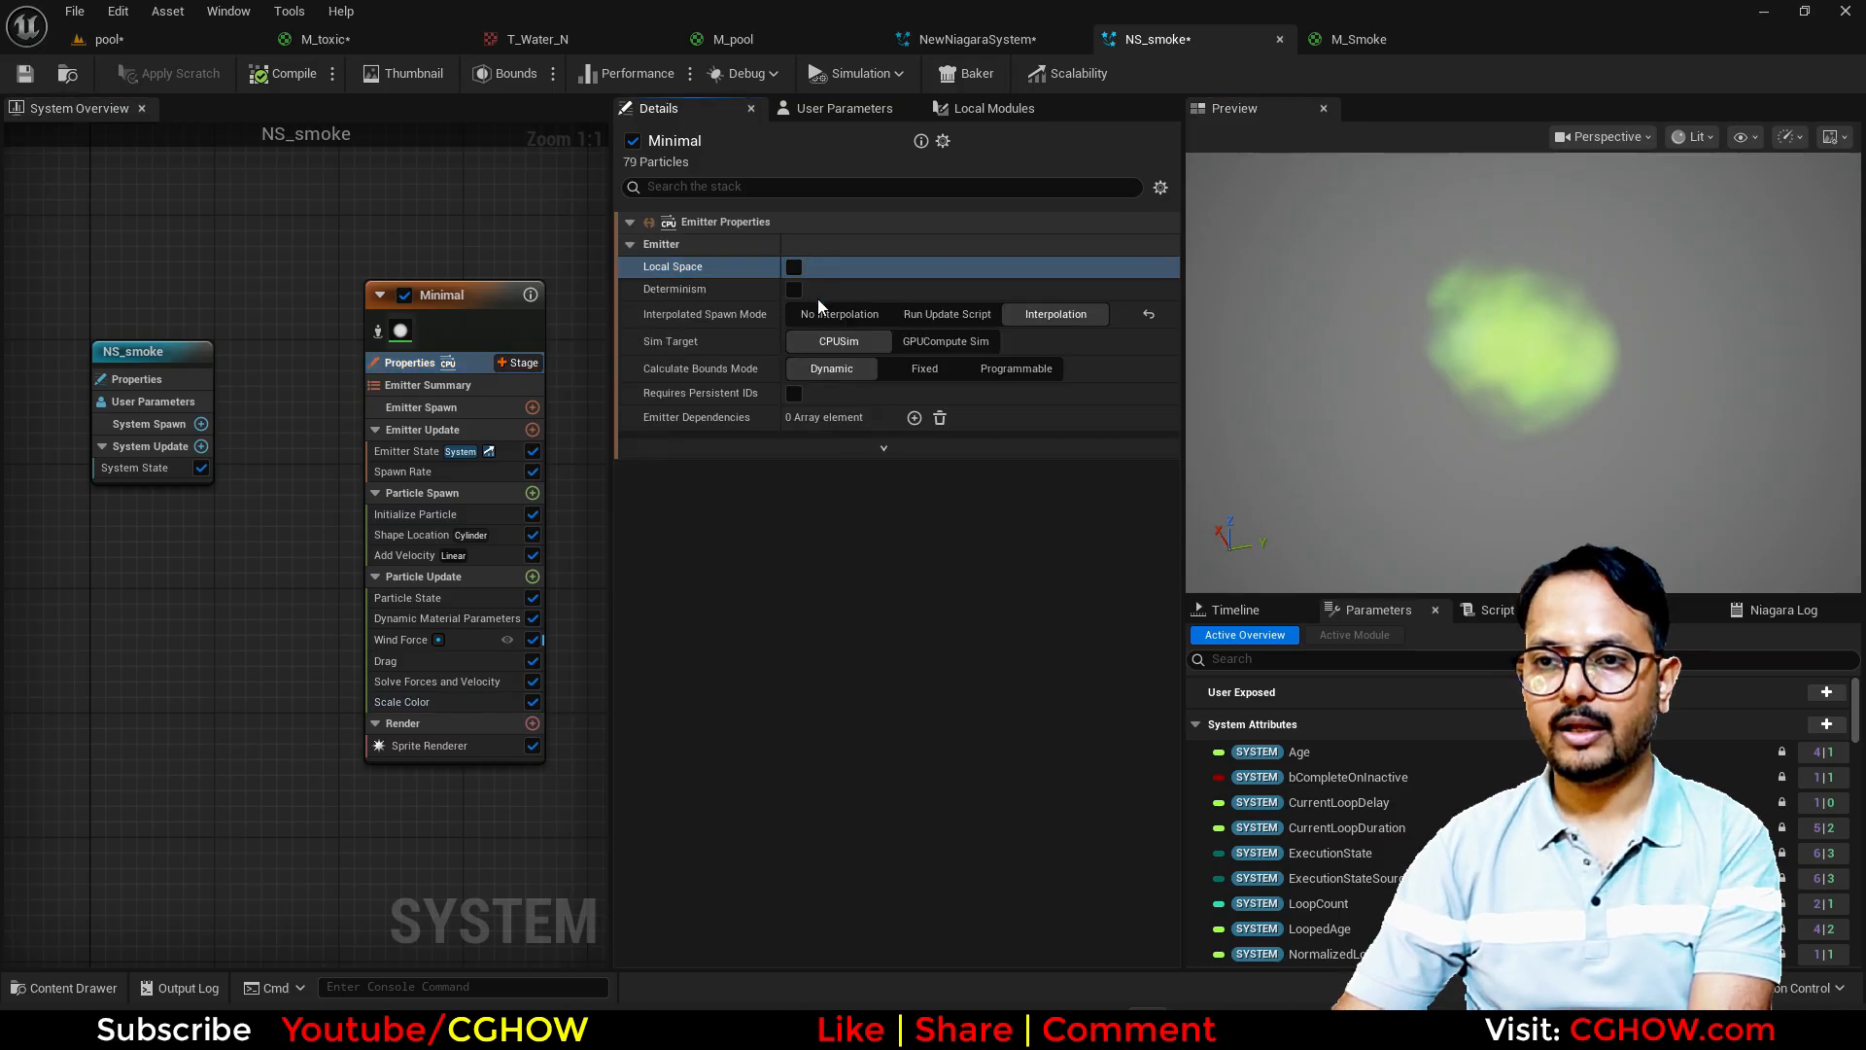
click(70, 75)
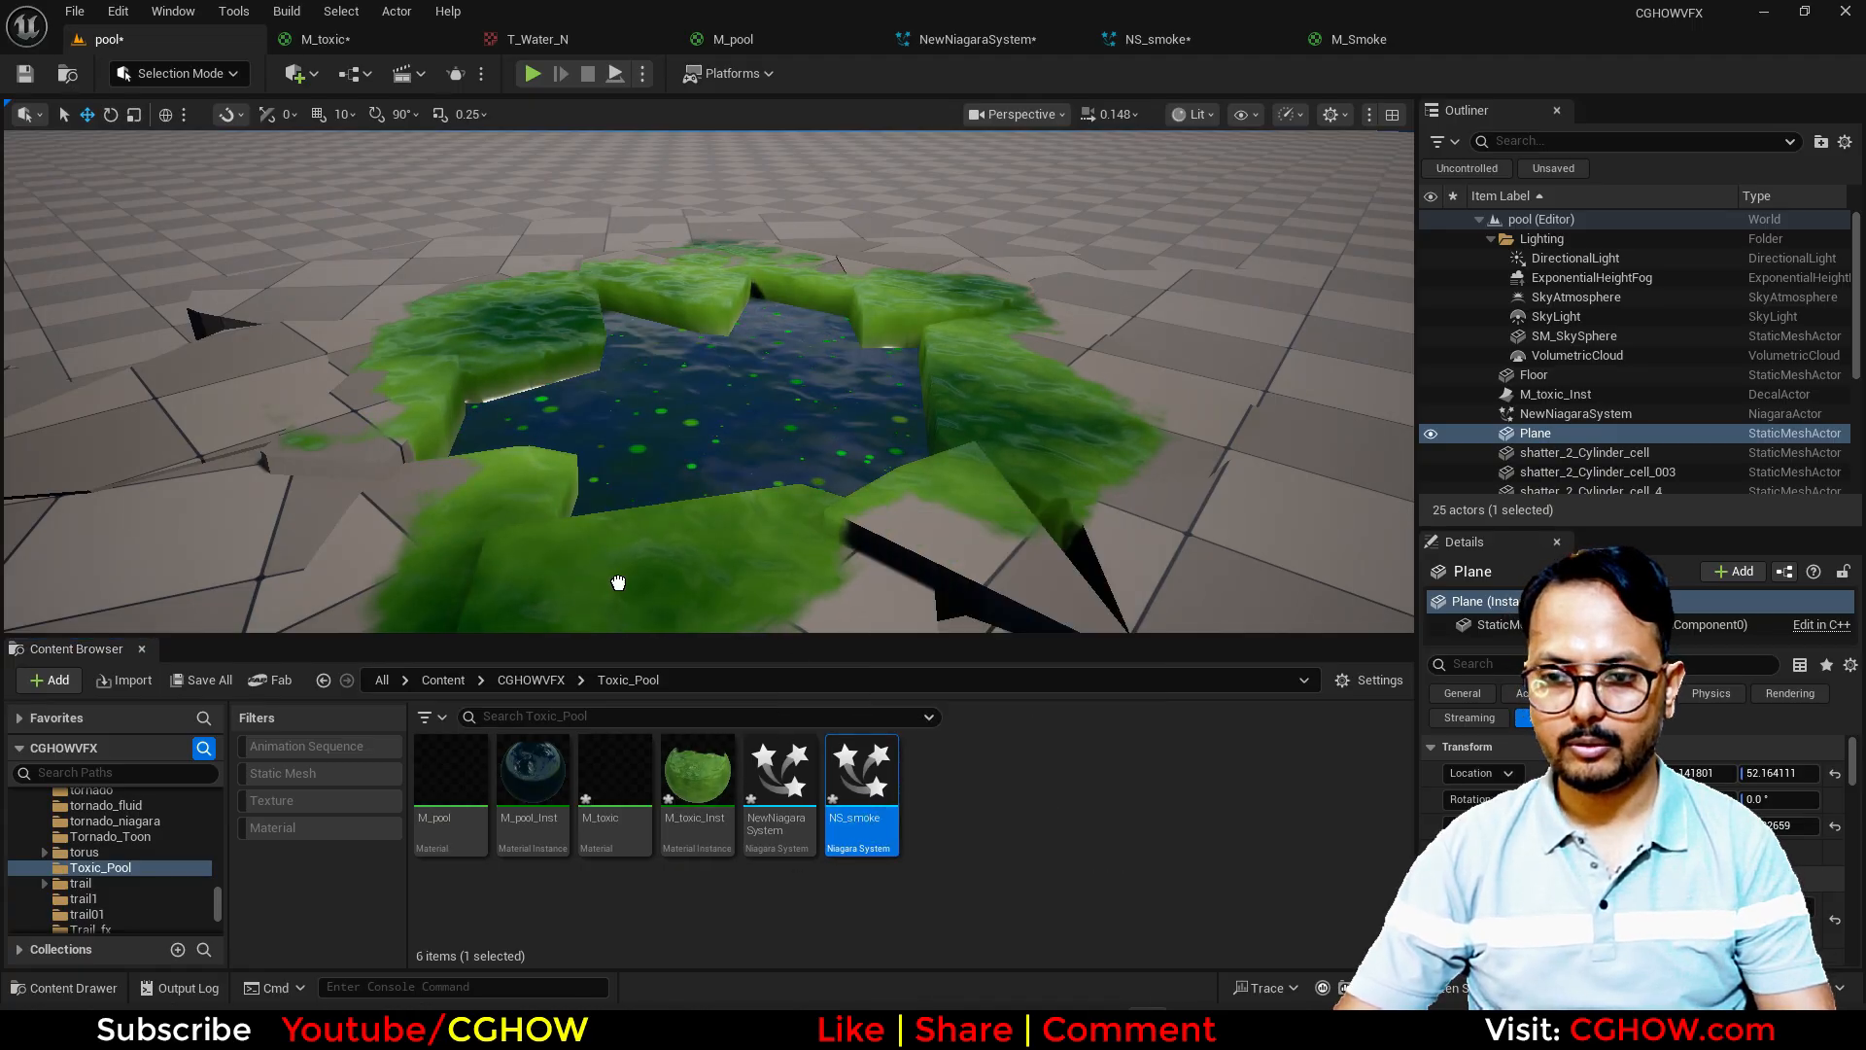
Step: Place the NS_smoke system in the level on the ground at the pool's edge, and close the M_Smoke material
drag(618, 582, 595, 615)
right_drag(595, 615, 583, 651)
right_drag(848, 517, 688, 511)
key(g)
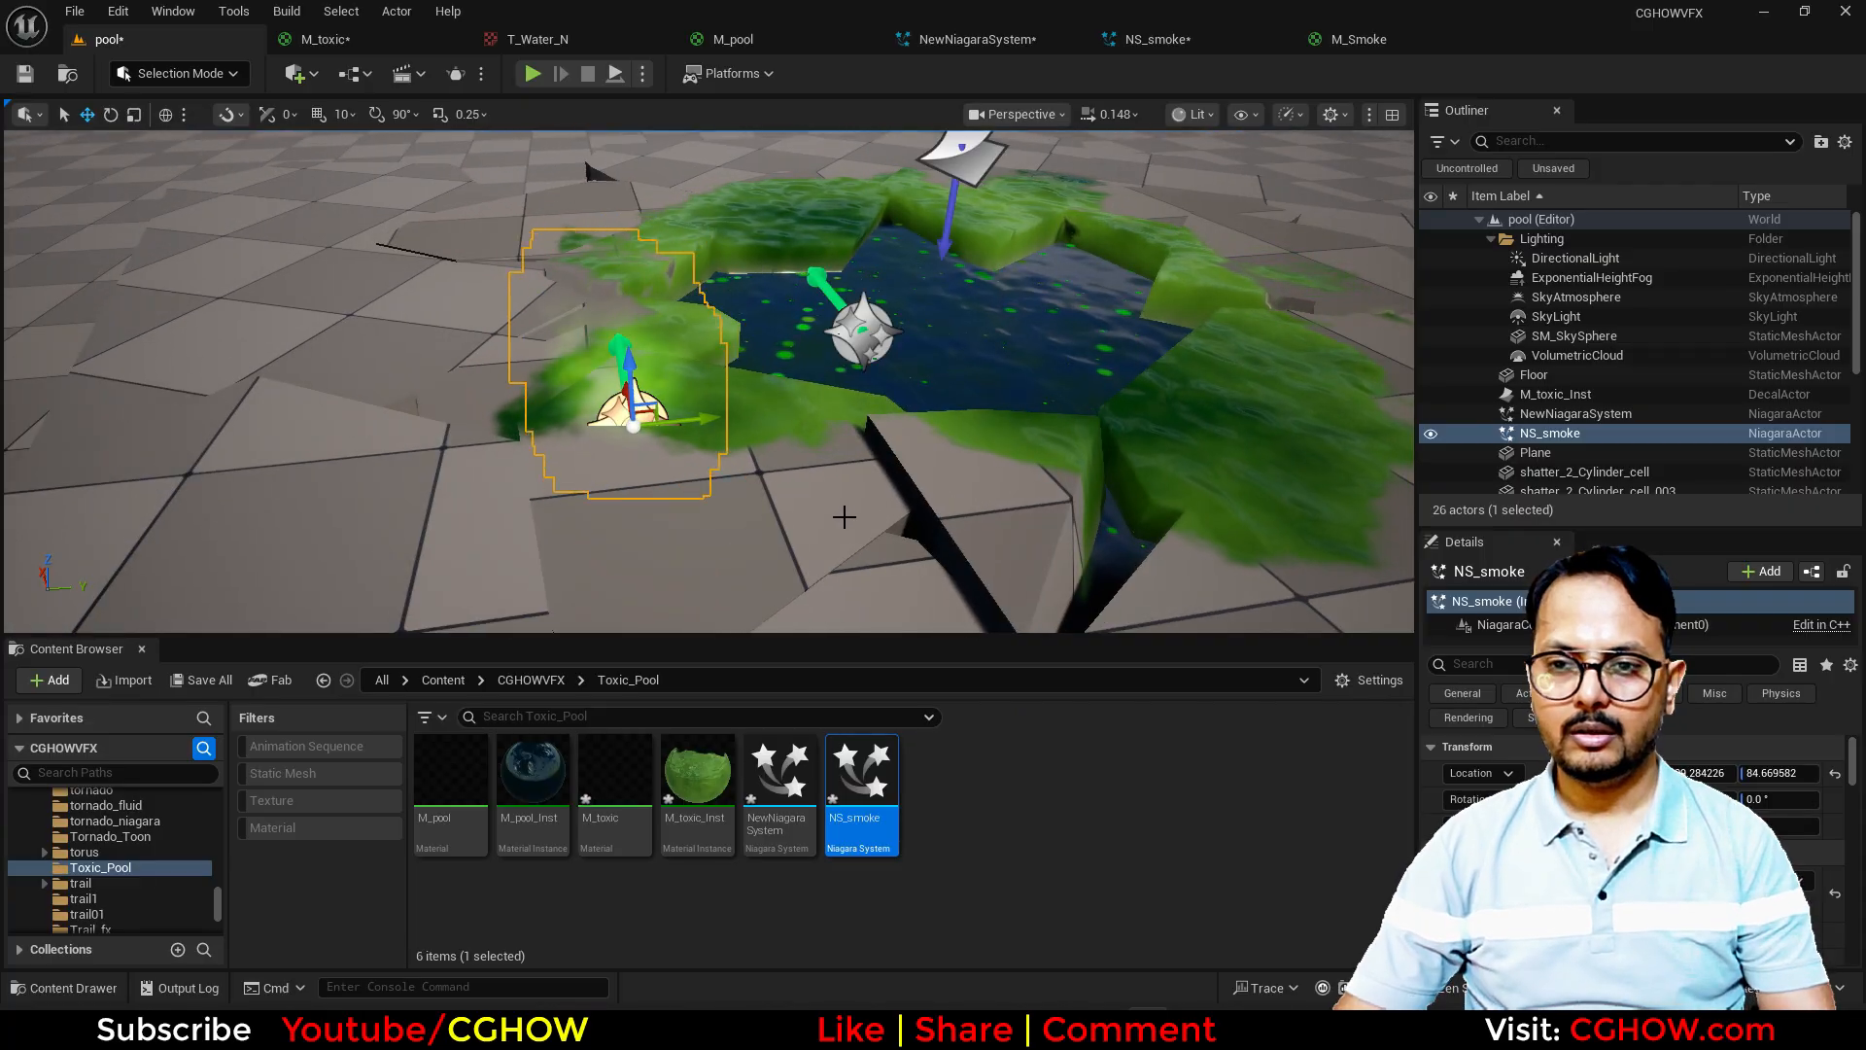
key(g)
right_drag(845, 517, 778, 510)
right_drag(1117, 226, 1143, 218)
middle_click(1364, 45)
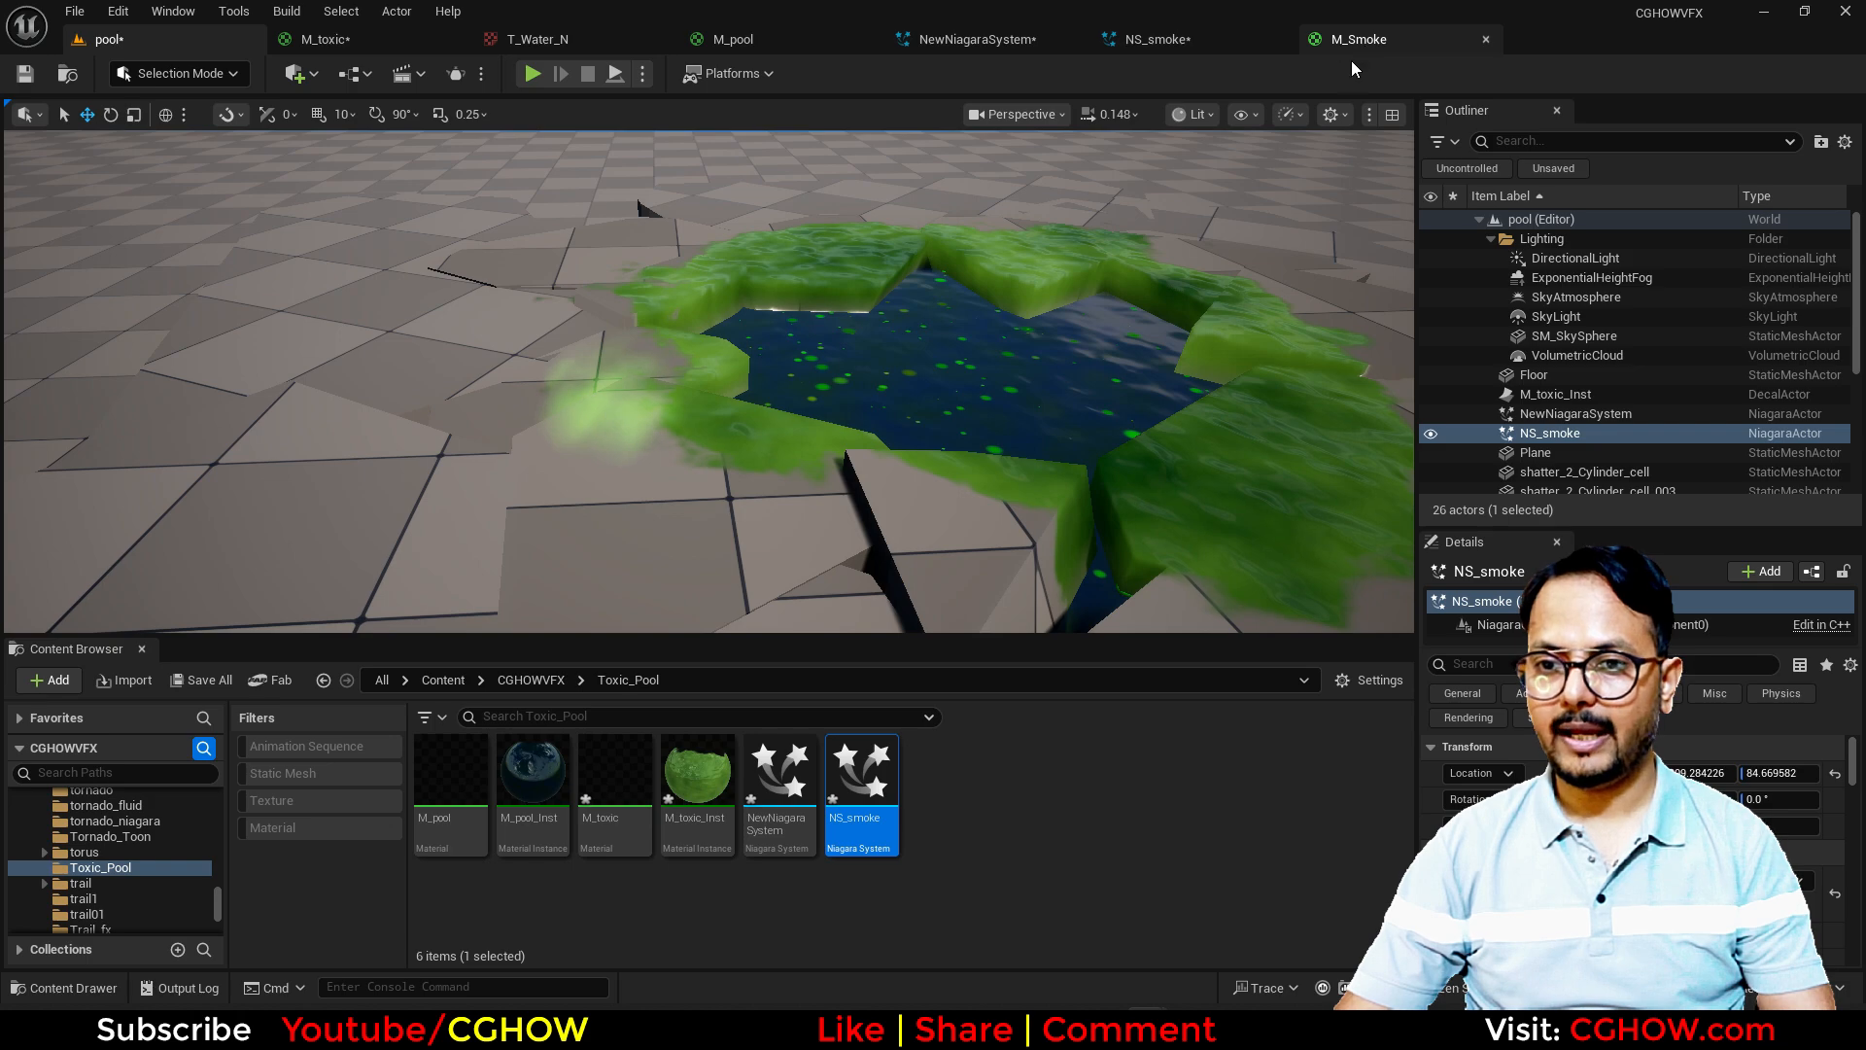
click(1074, 555)
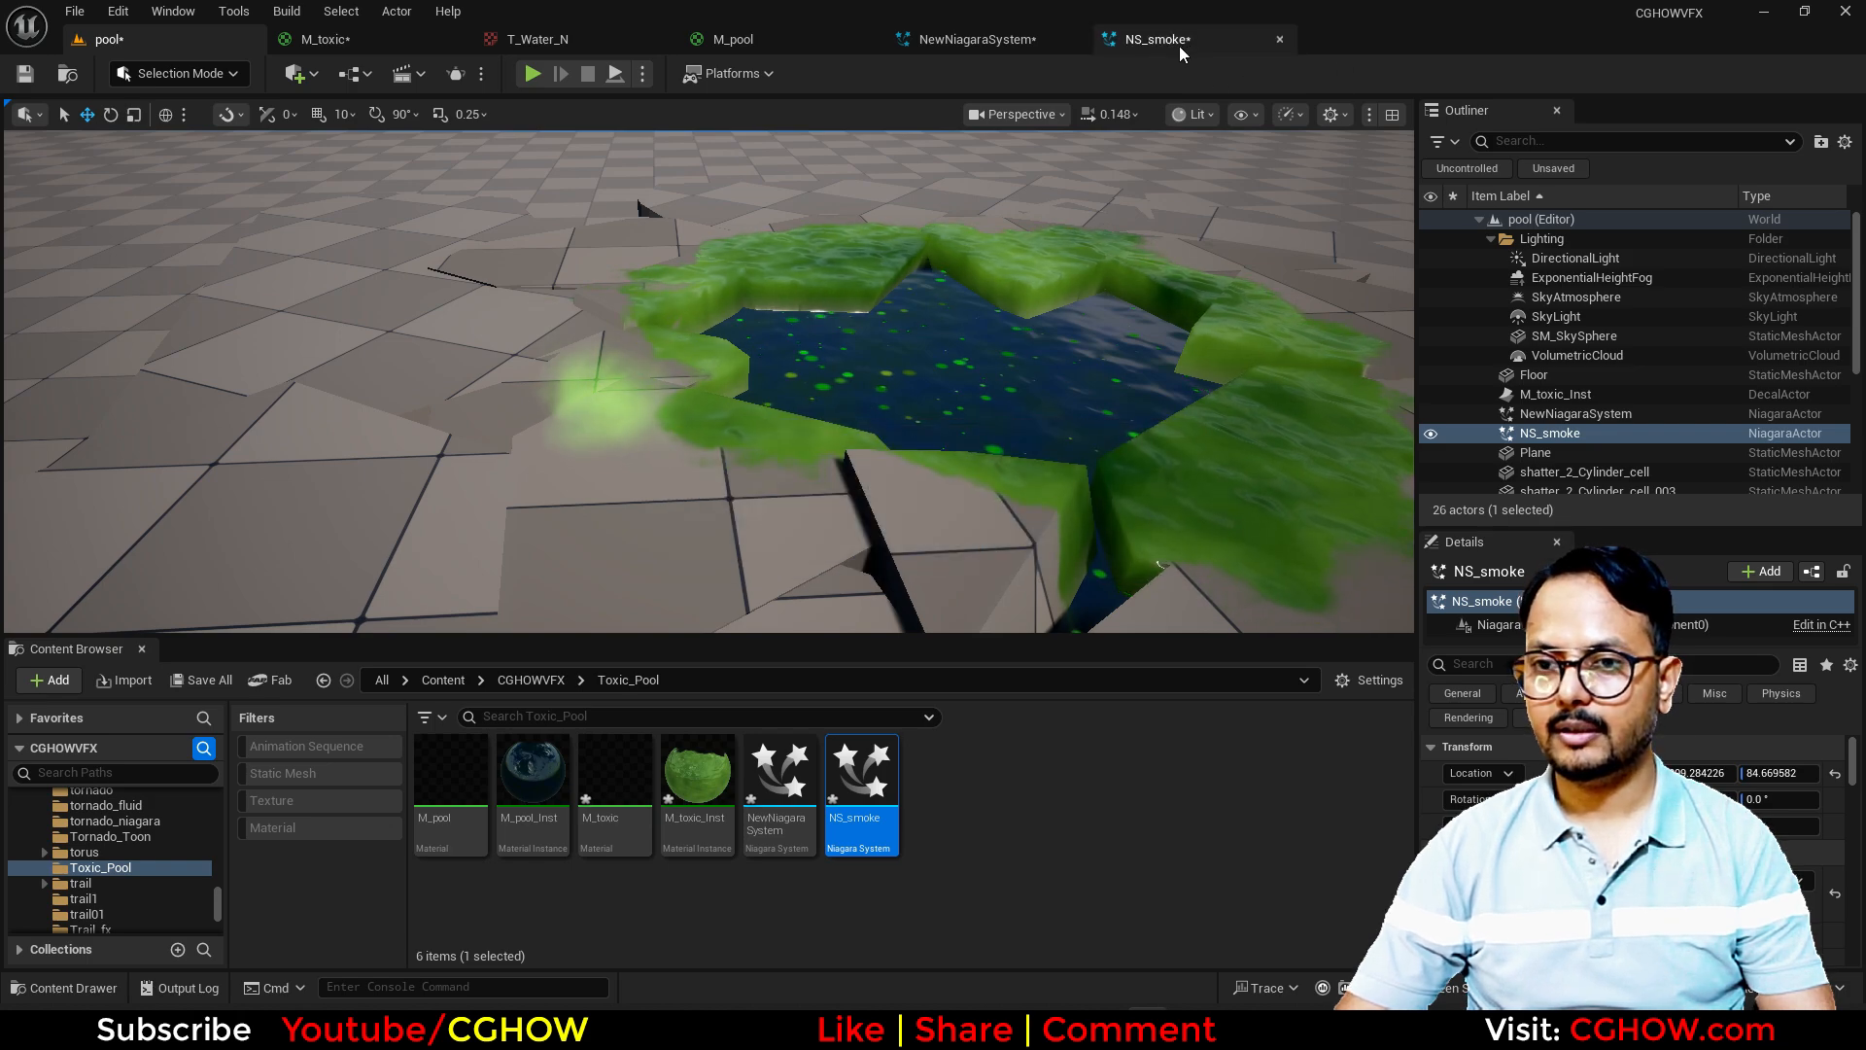
Step: In NS_smoke's Initialize Particle, set the saturation range maximum to 0.6 and the value range to 0.2–0.5
click(1176, 41)
click(486, 514)
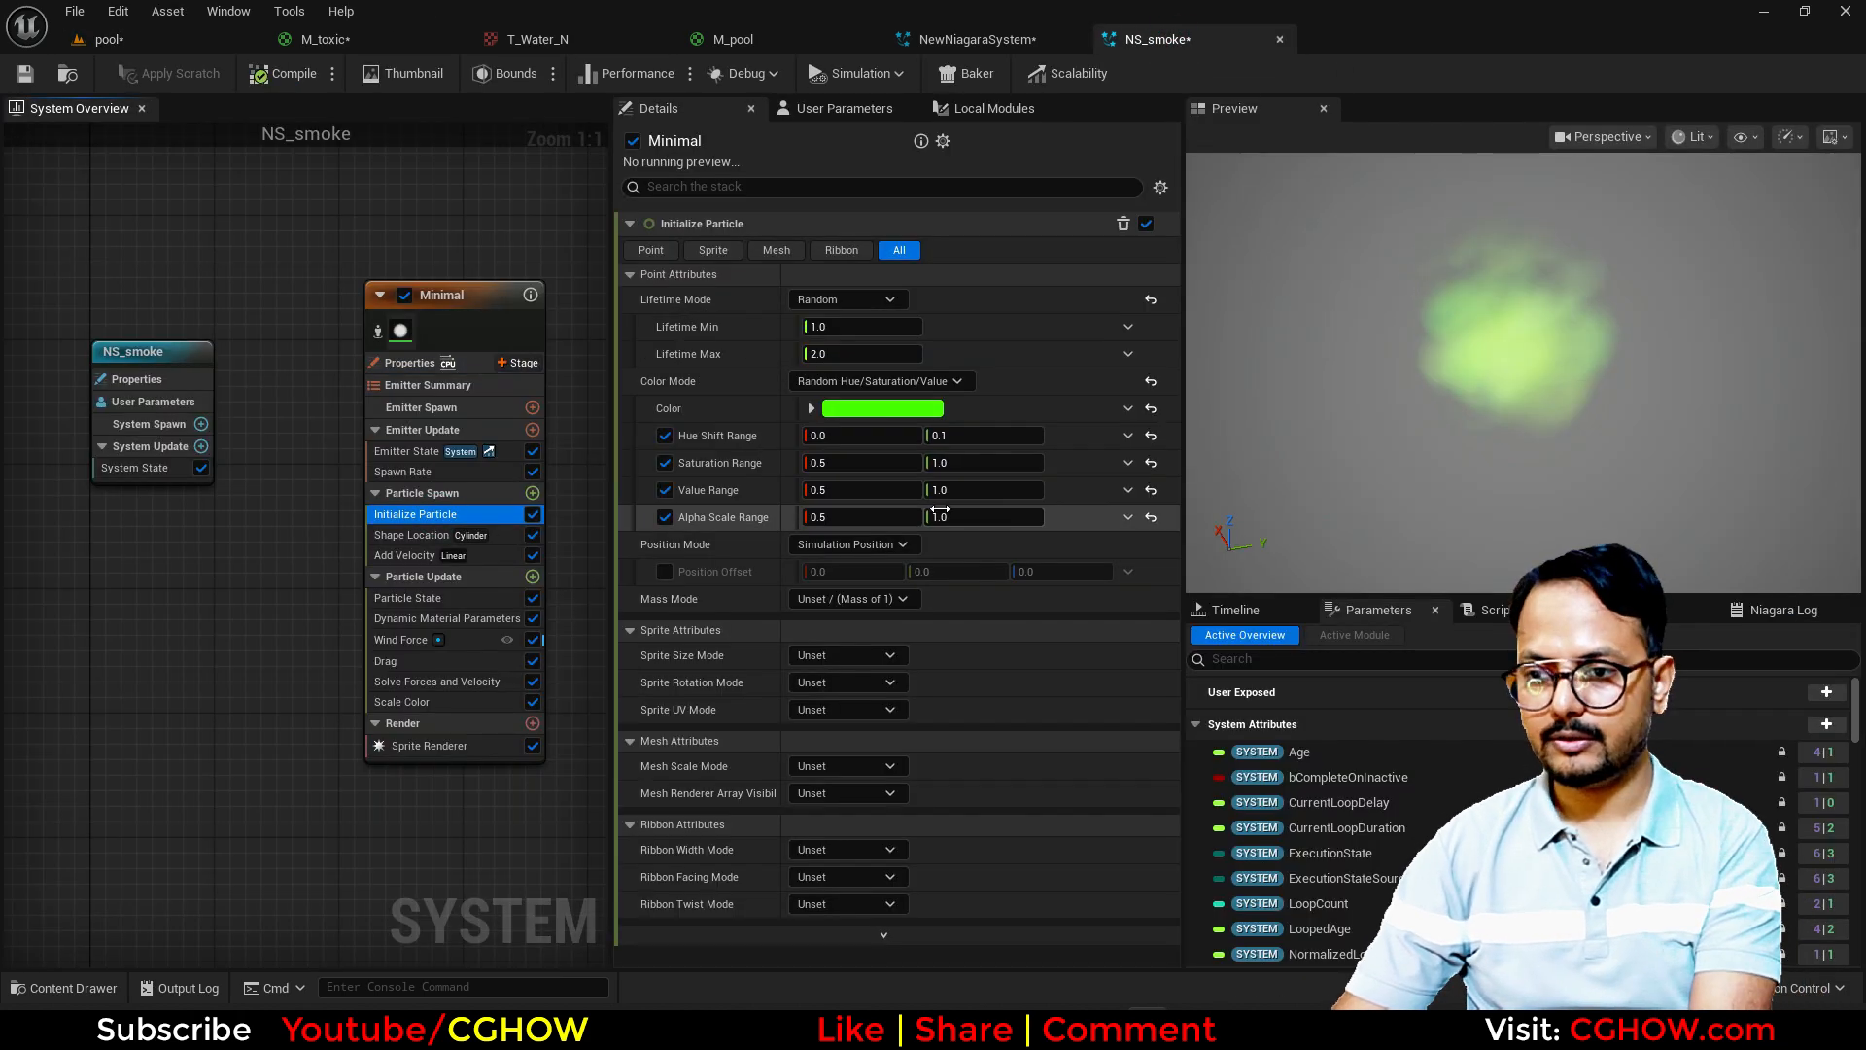
click(981, 462)
text(.6)
key(Return)
click(950, 493)
text(.5)
key(Return)
click(881, 490)
text(.2)
key(Return)
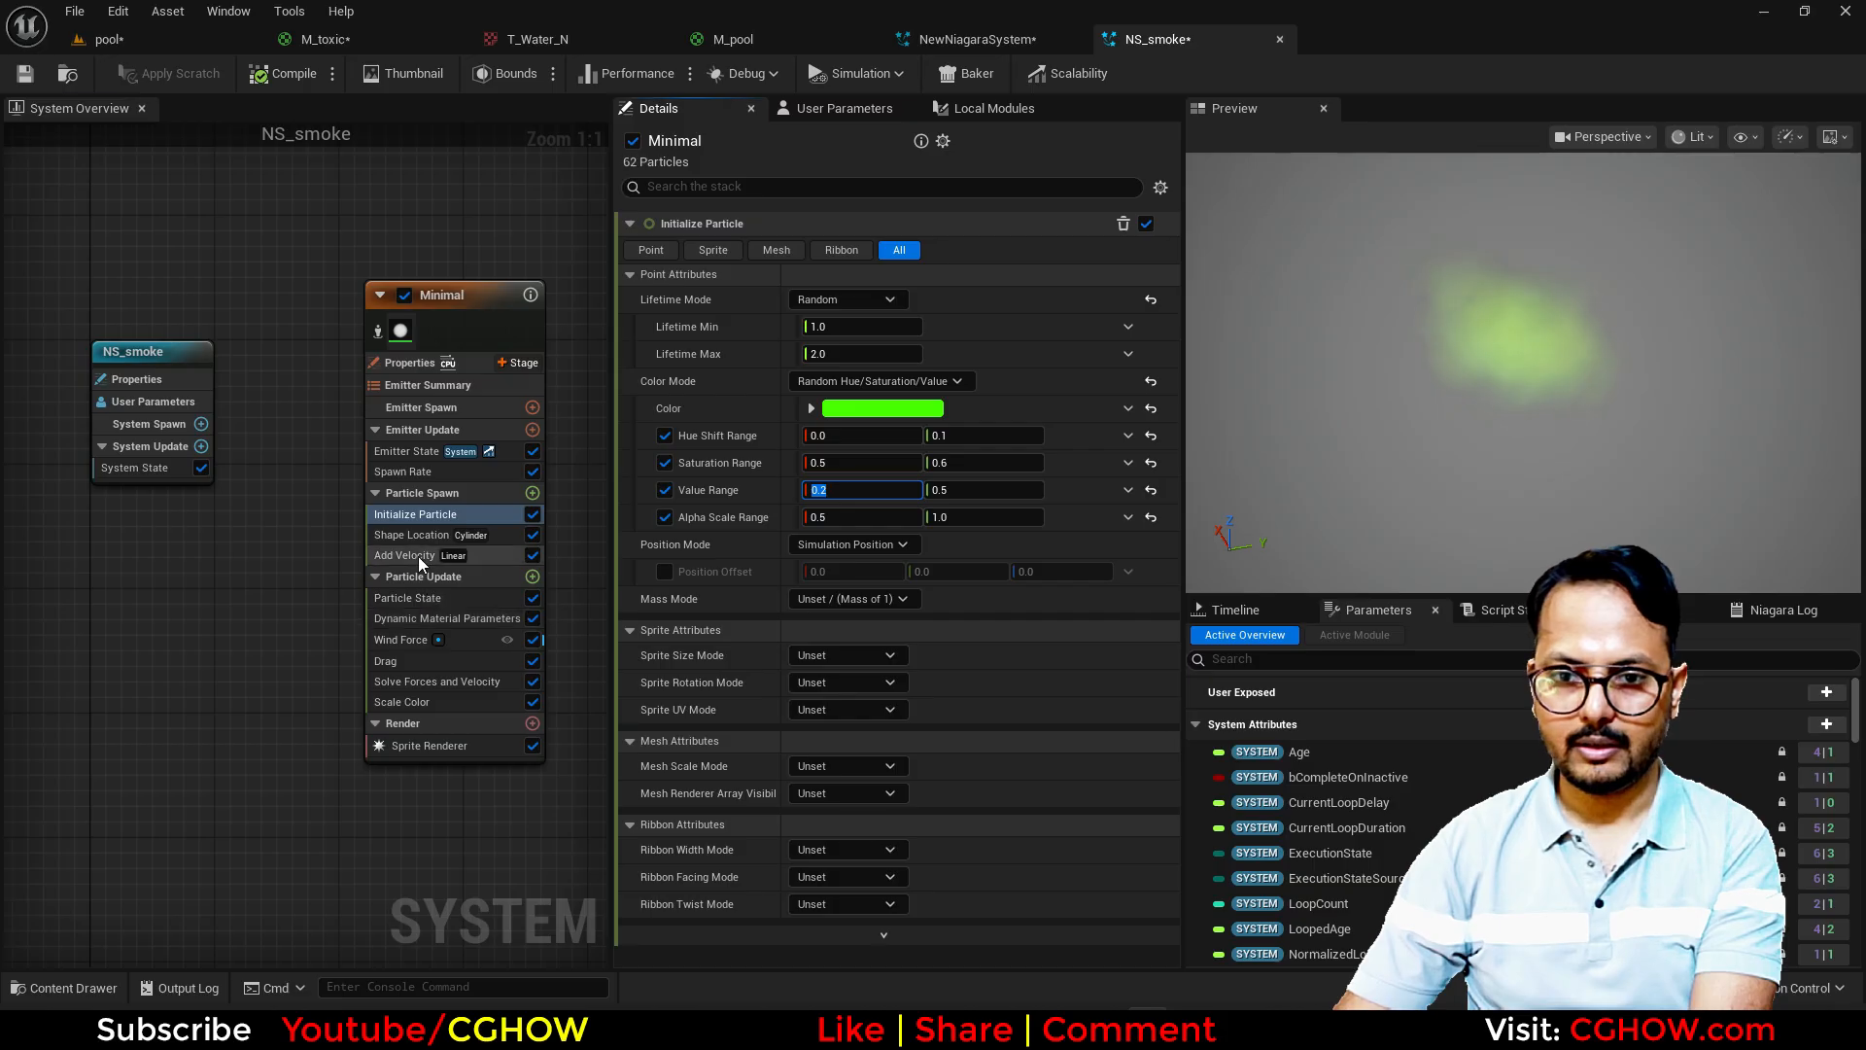
Step: Set the Add Velocity module's Z velocity to 100 and check the smoke in the pool level
click(418, 556)
click(1061, 277)
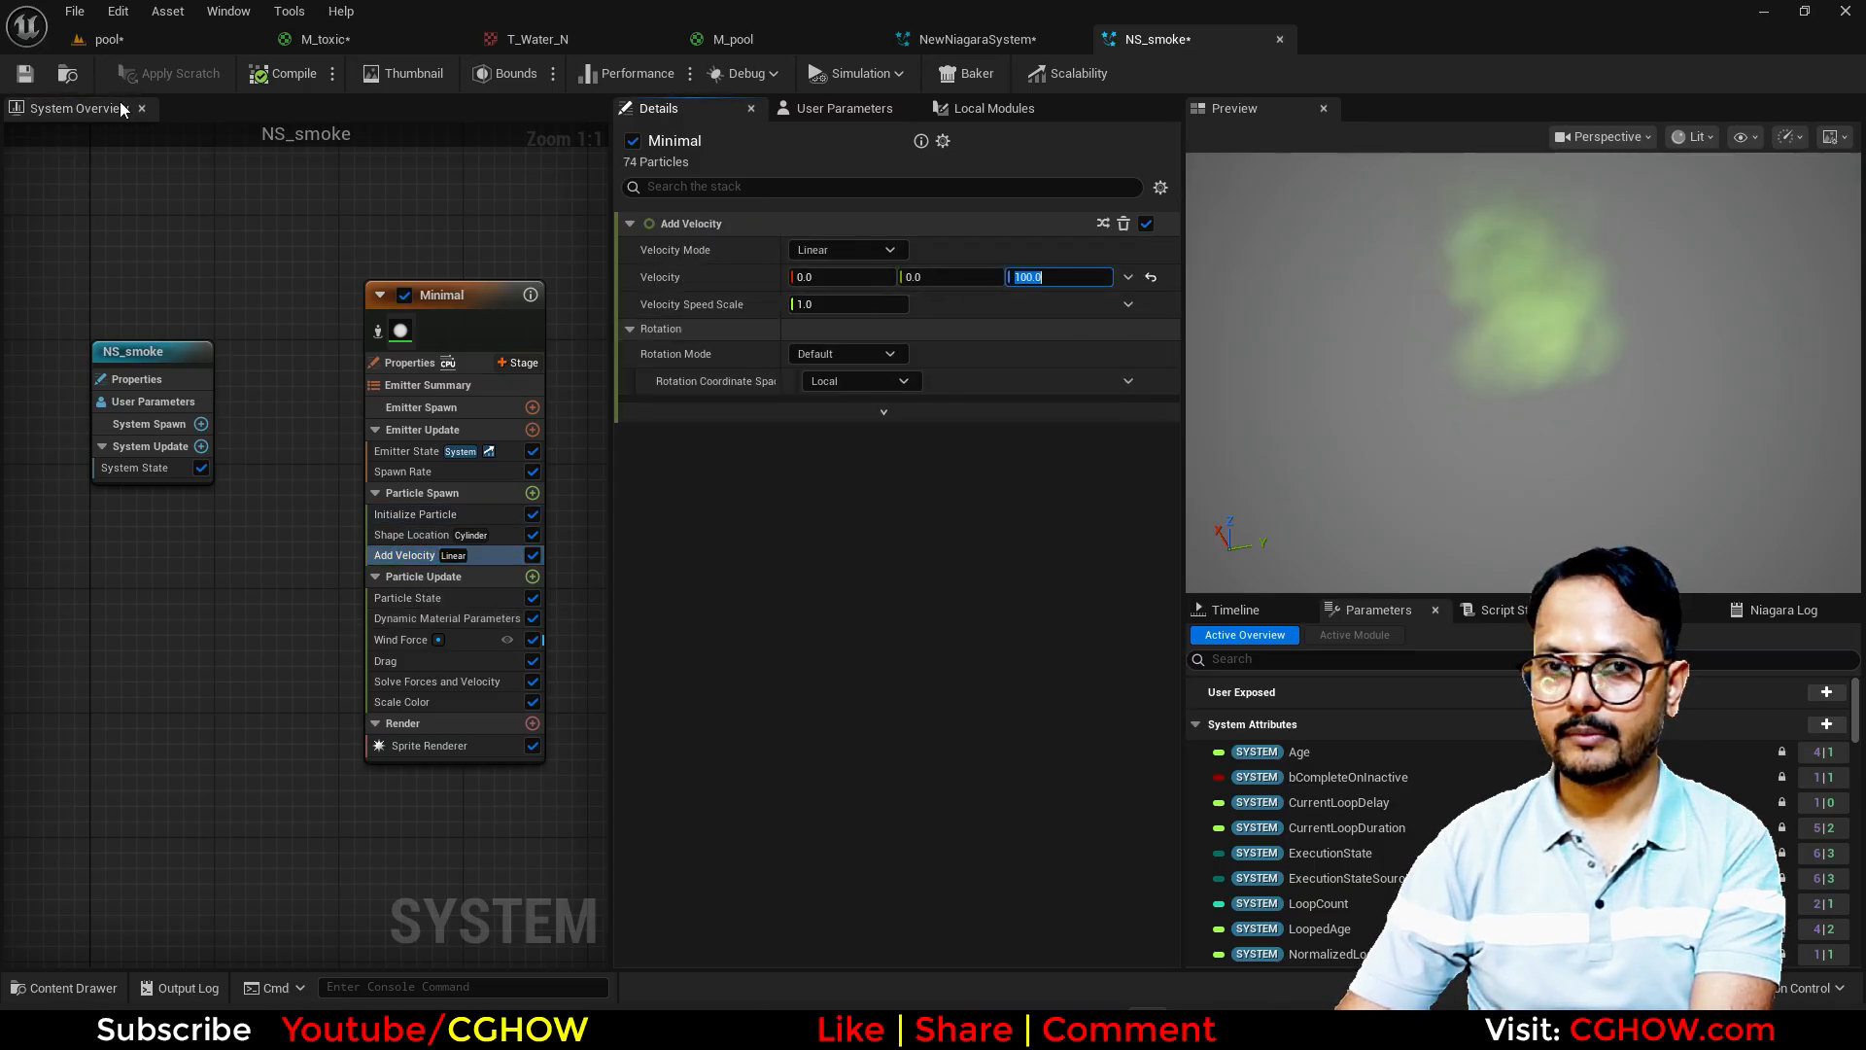
click(112, 40)
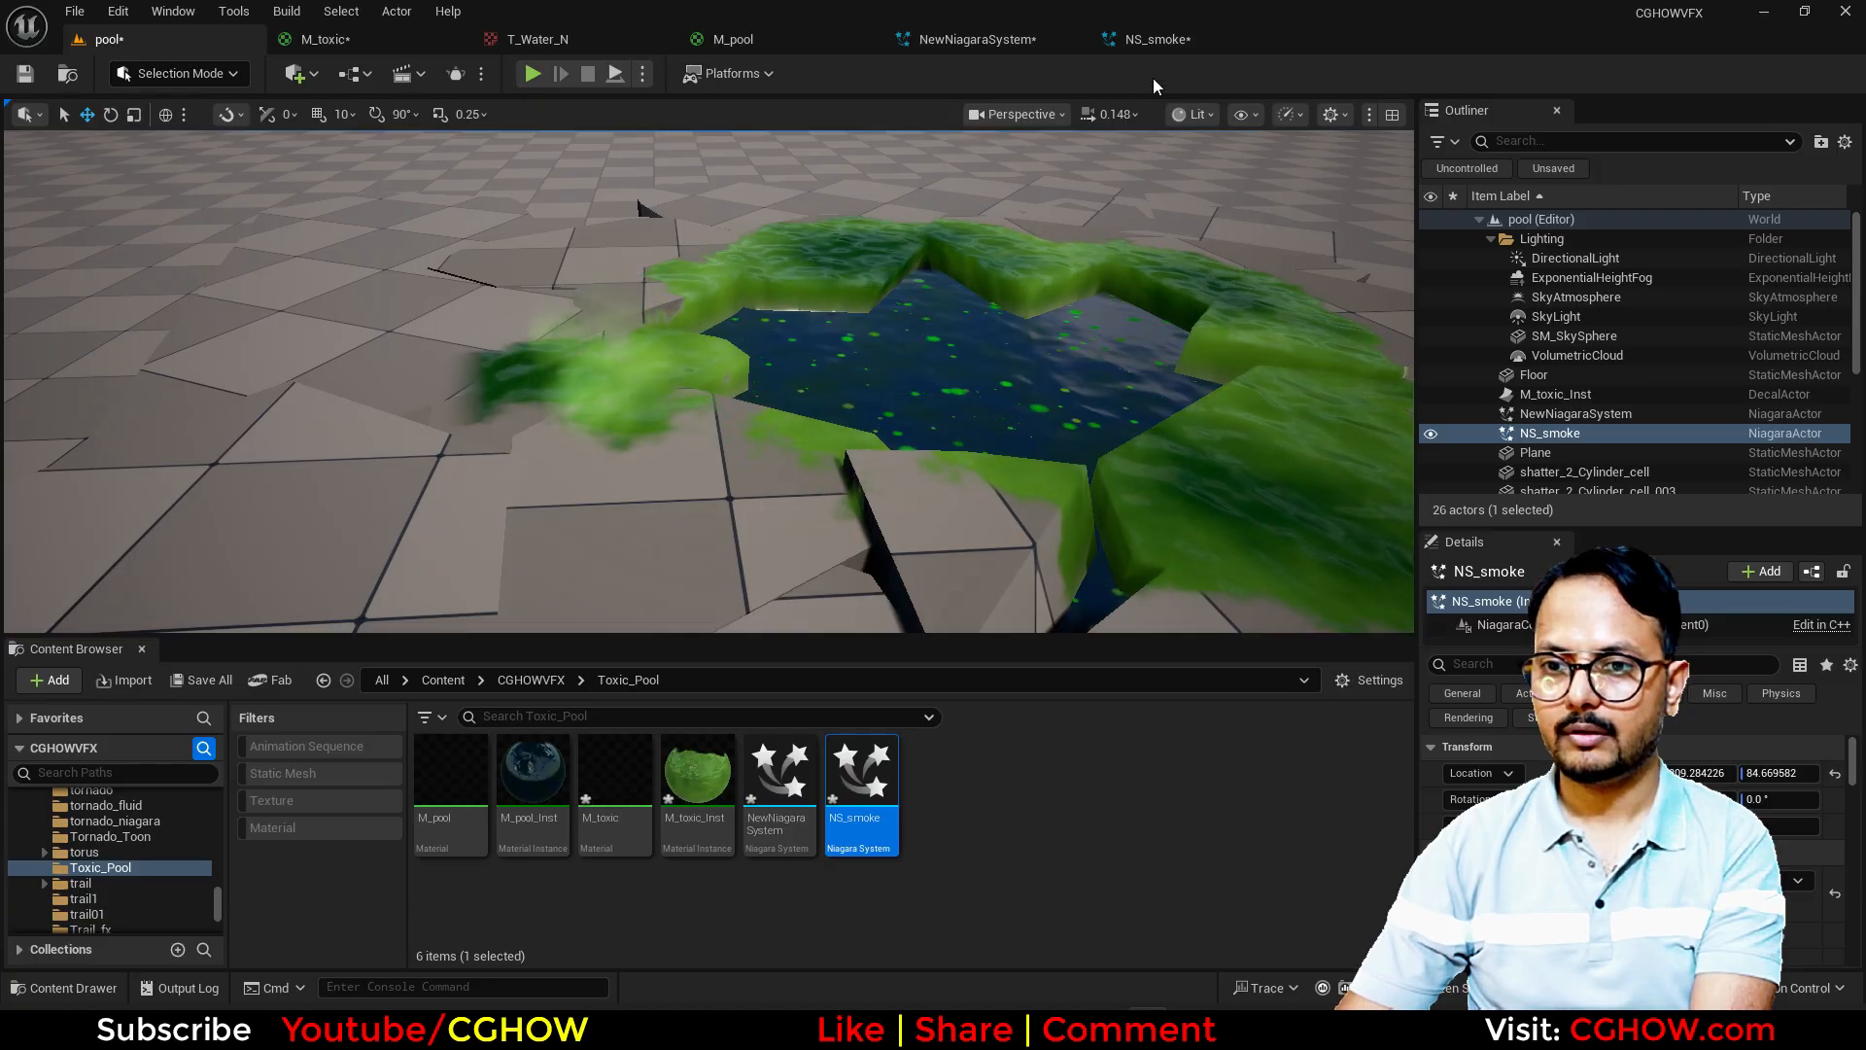
click(1154, 39)
click(1057, 277)
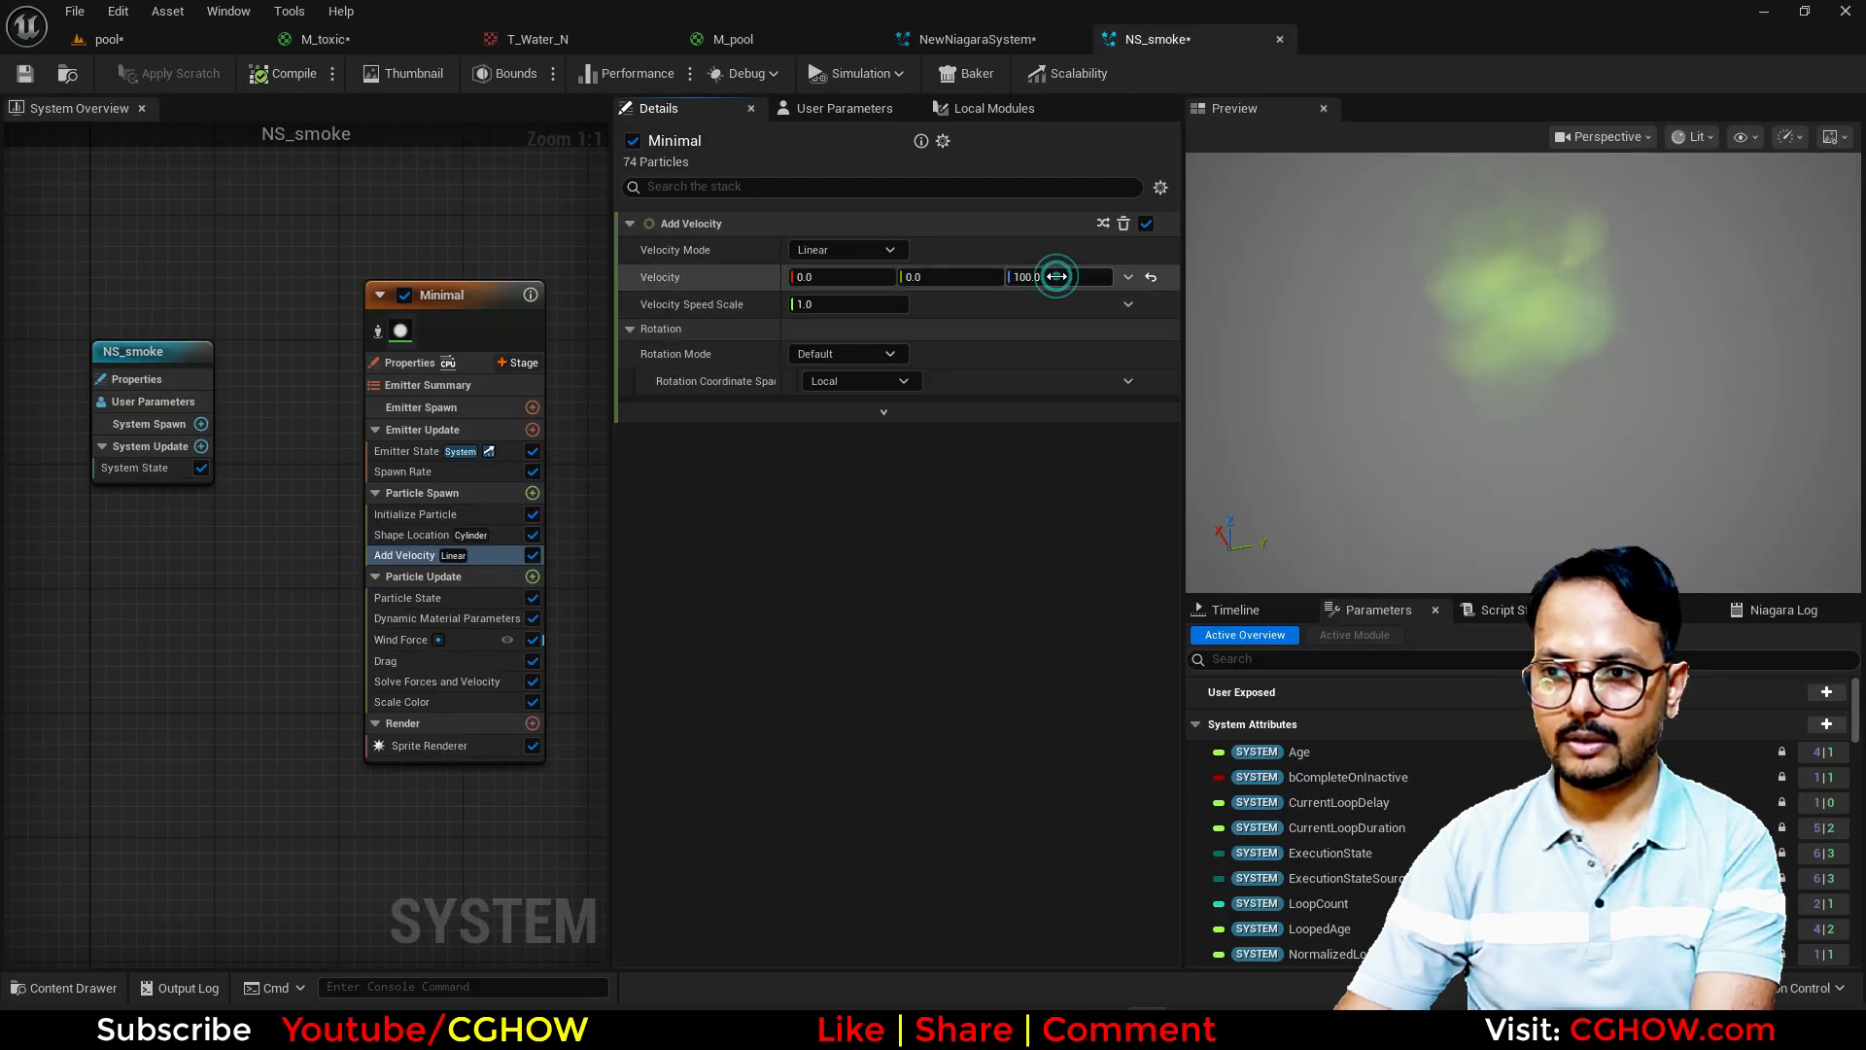
Step: Set the Warmup Time in NS_smoke's system properties to 5 seconds and inspect the smoke in the preview
click(416, 514)
click(841, 353)
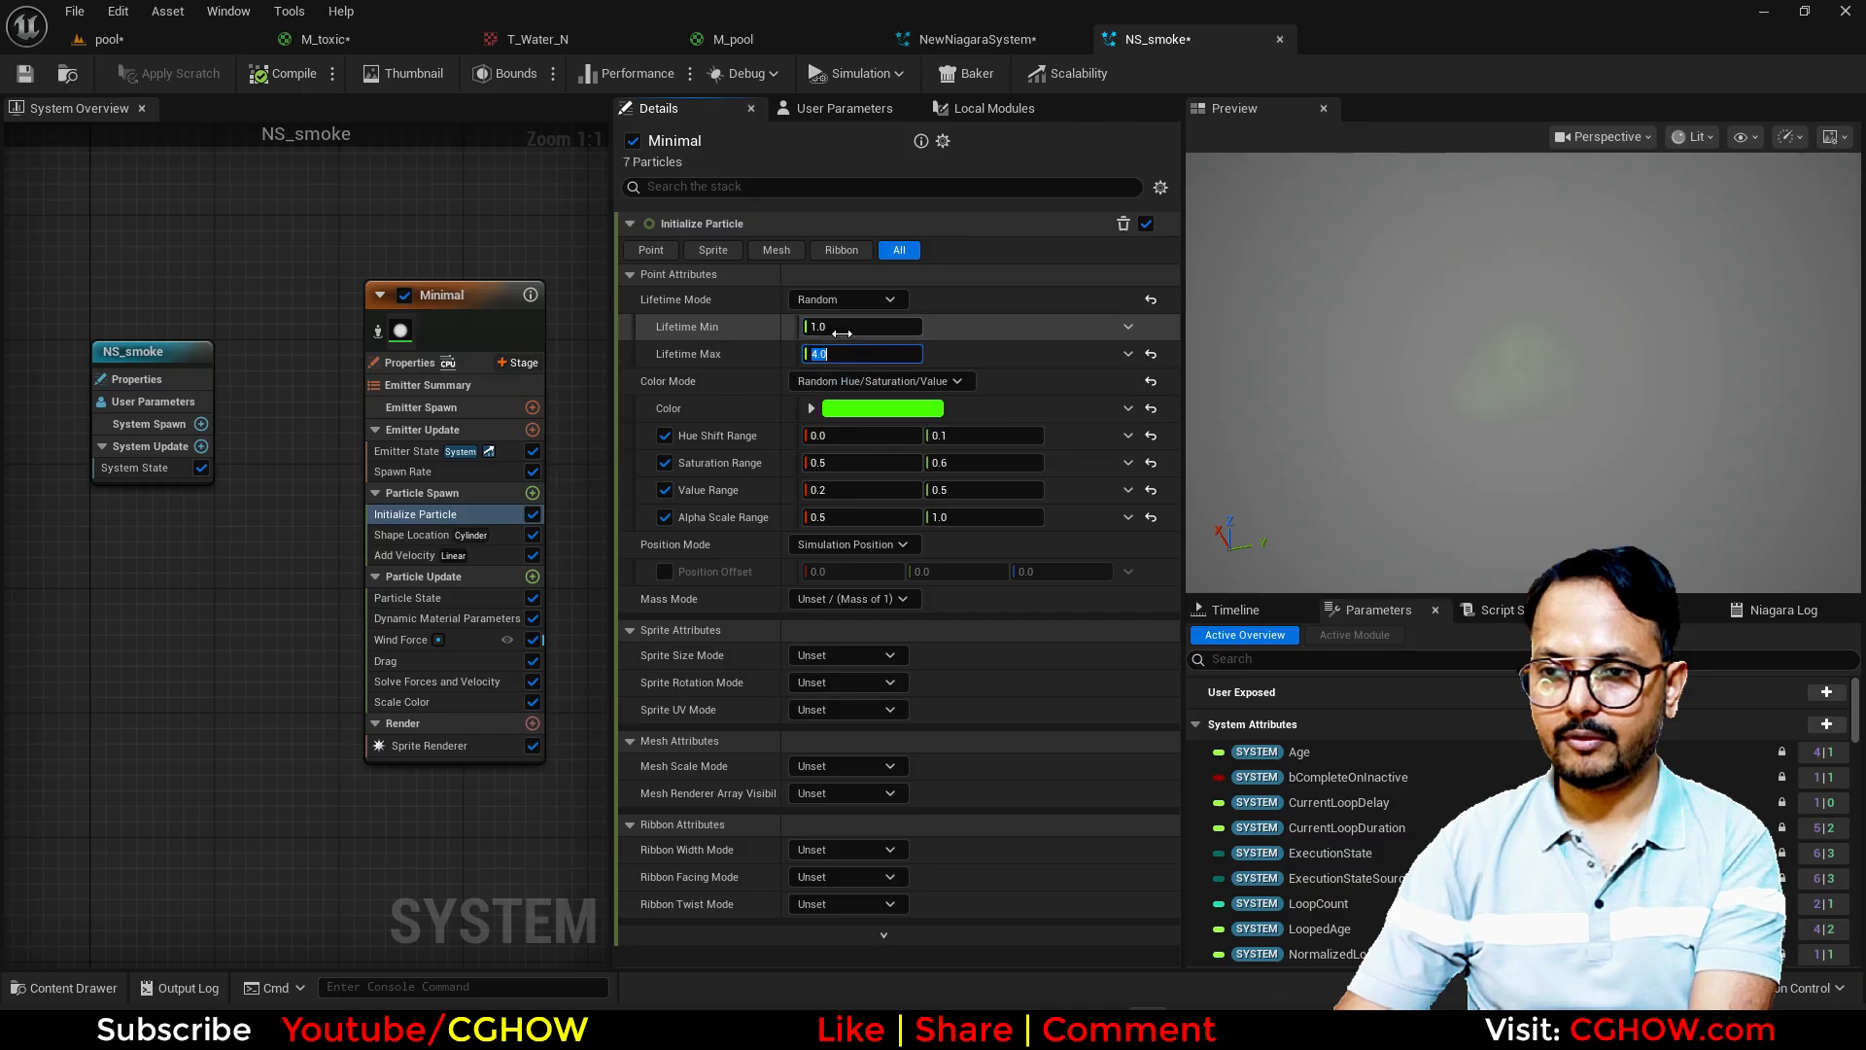
click(137, 379)
click(852, 367)
text(5)
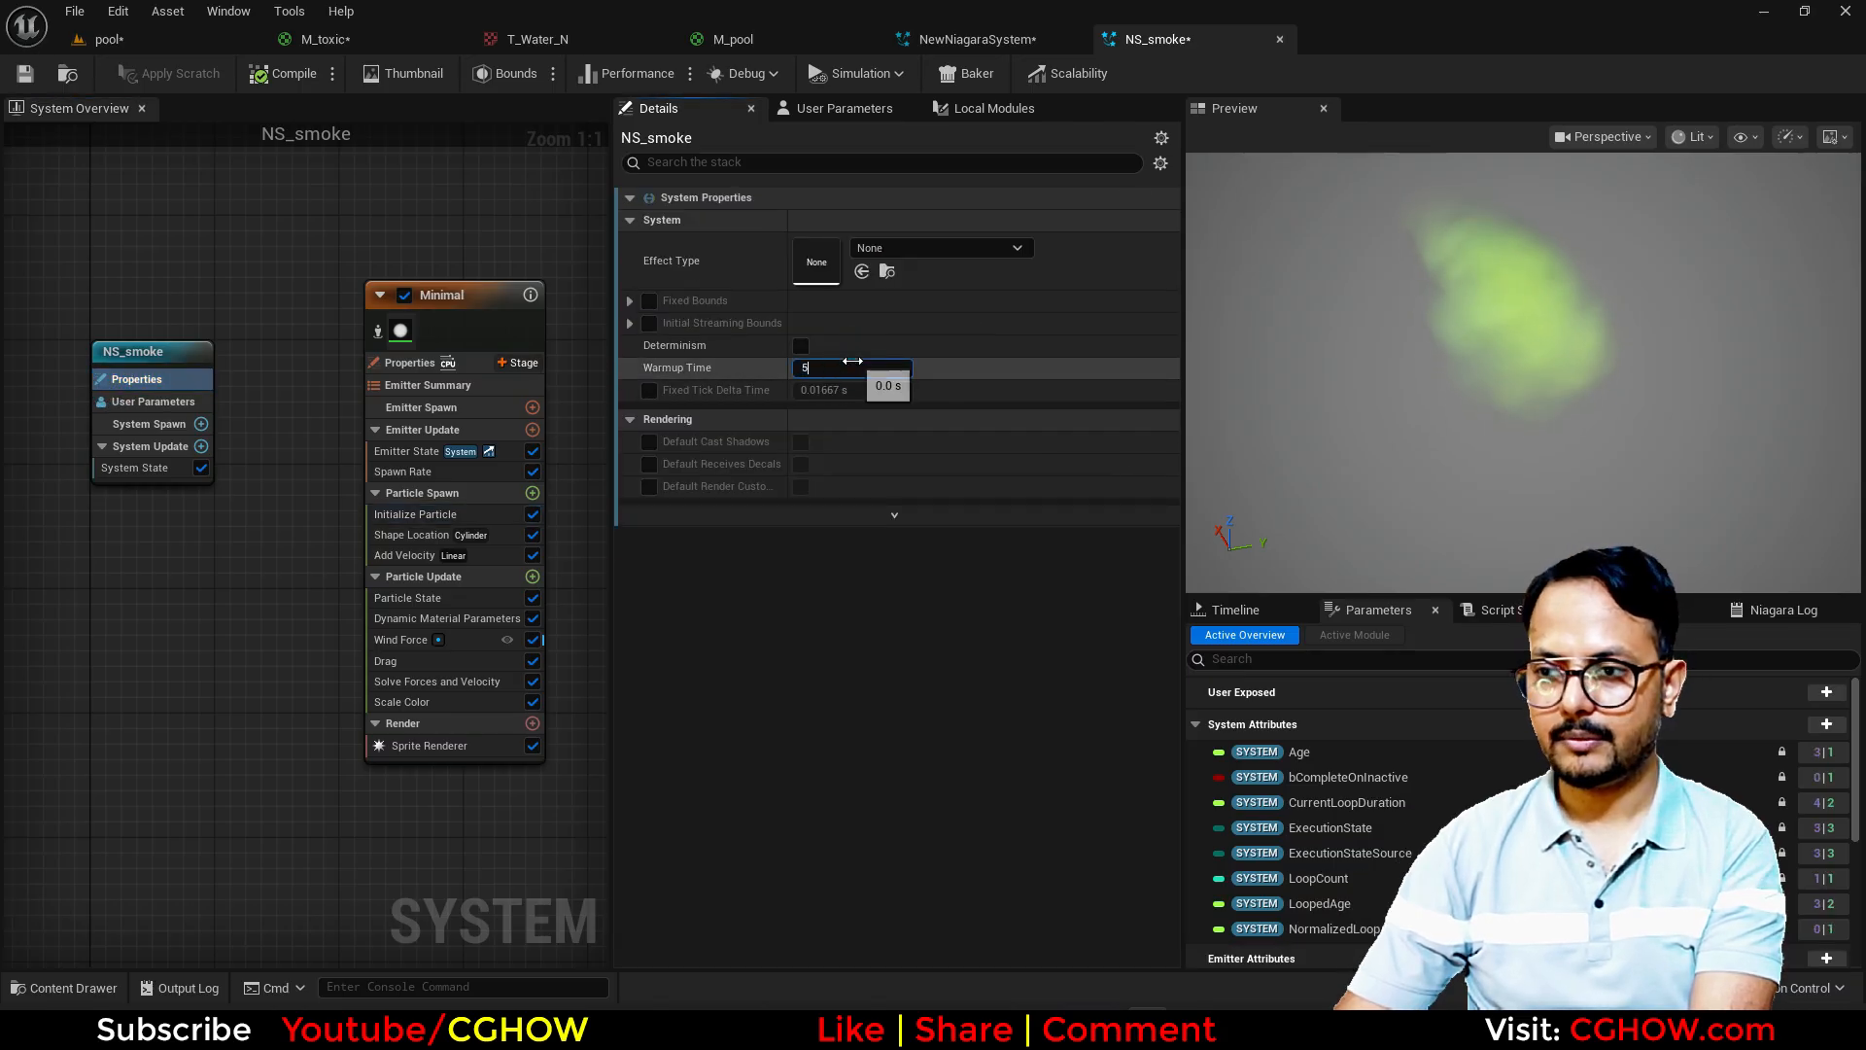
key(Return)
click(1554, 409)
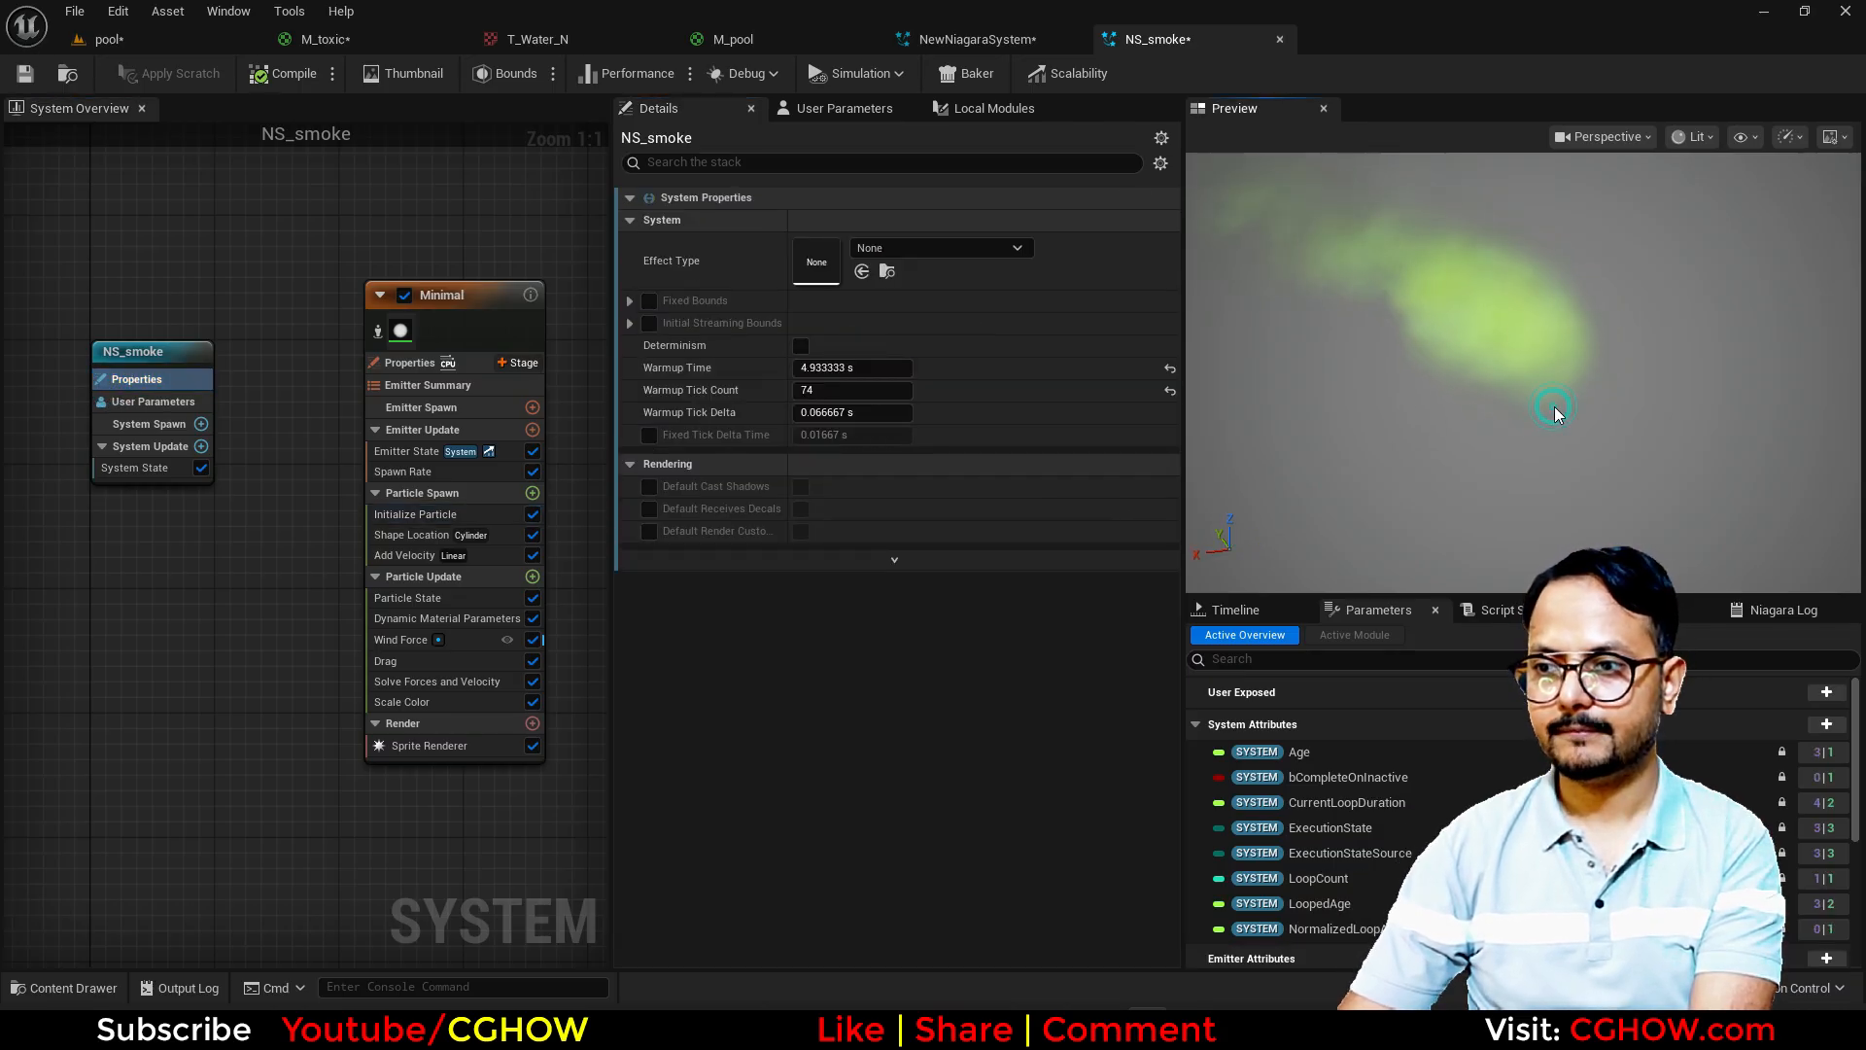
click(1474, 427)
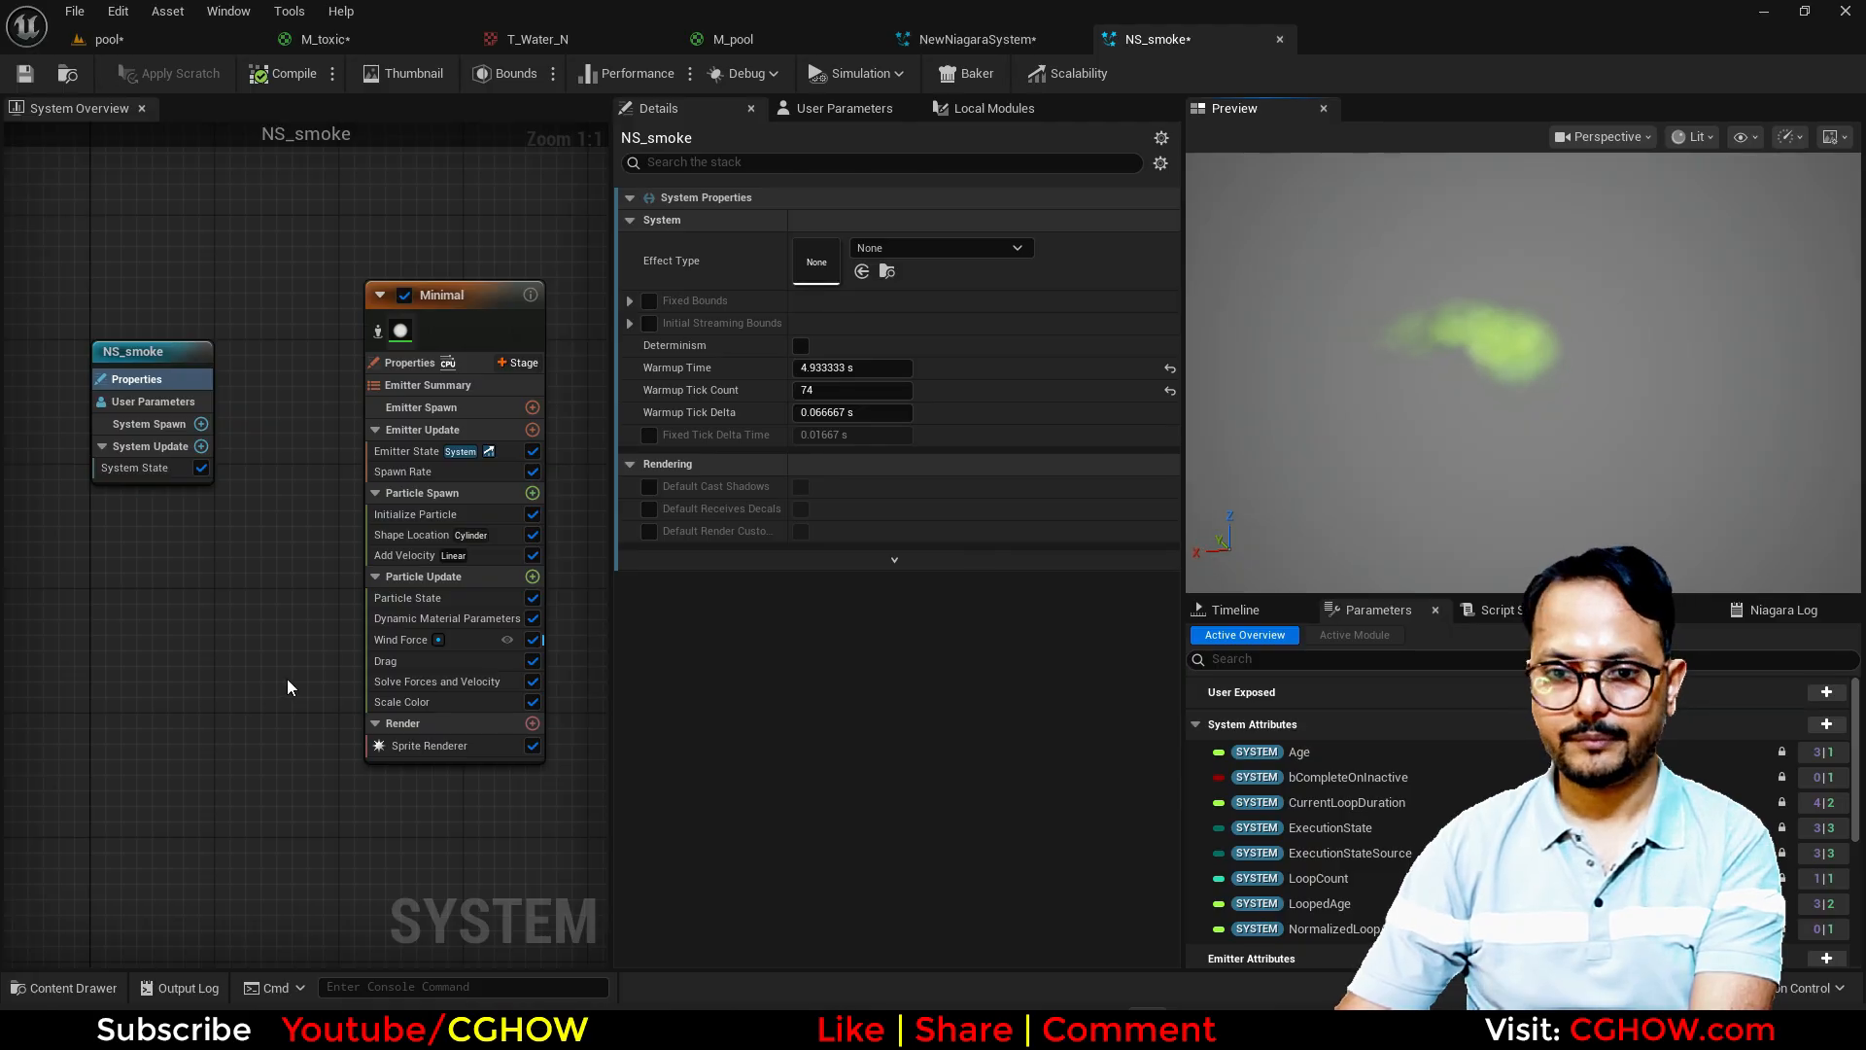
Step: Set the Wind Force module's Z wind speed to 50 and check the smoke in the pool level
click(378, 643)
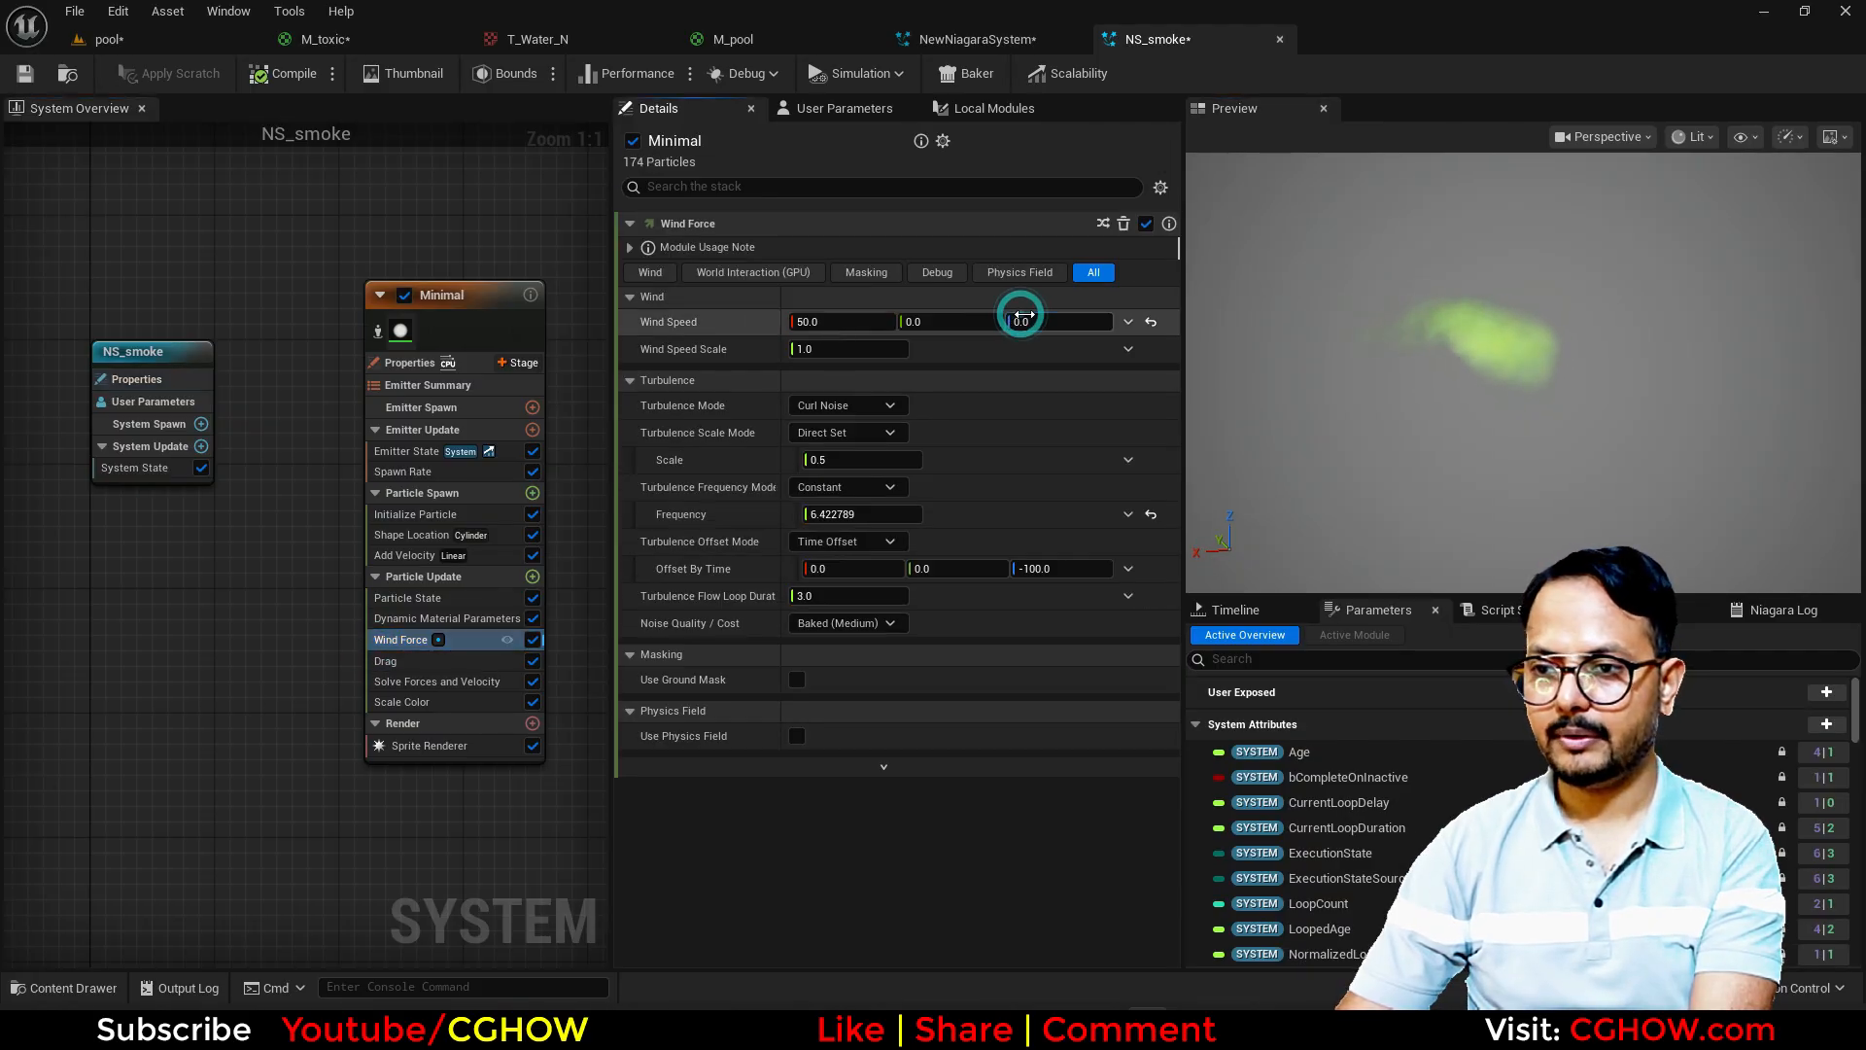
click(1023, 321)
text(50)
key(Return)
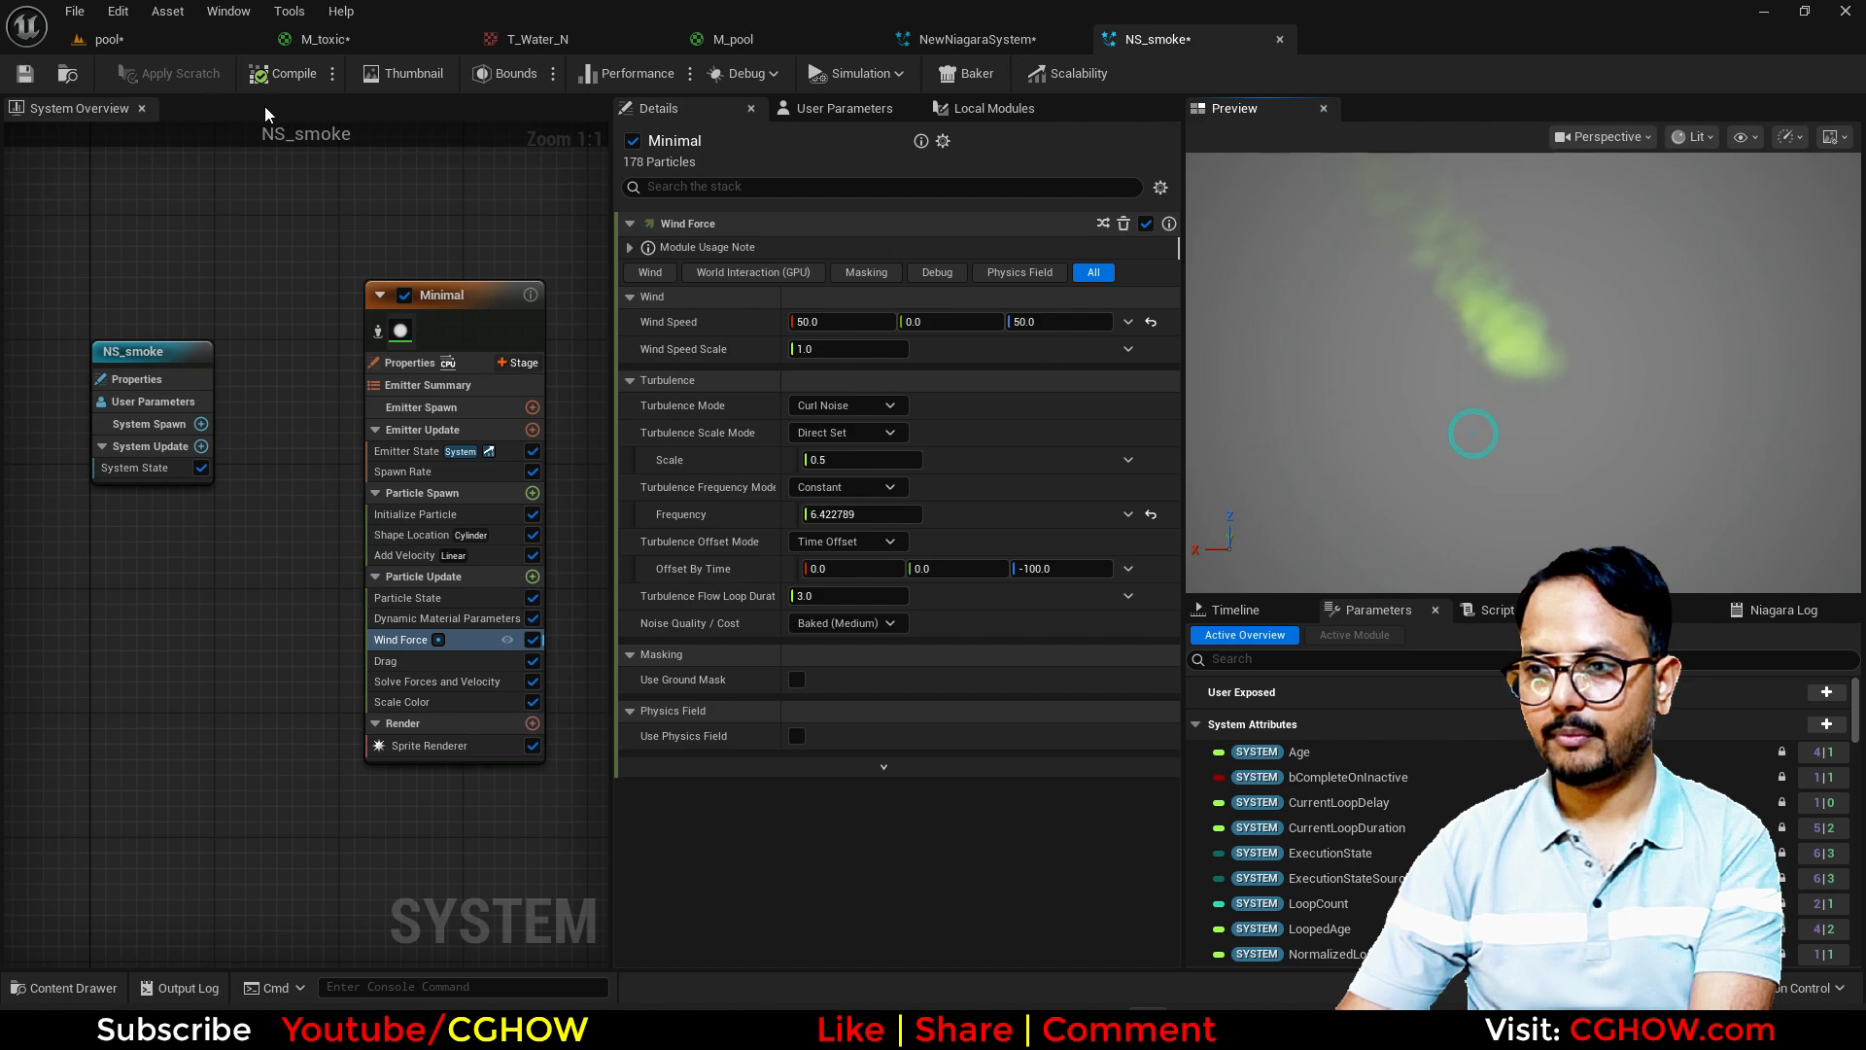
click(173, 44)
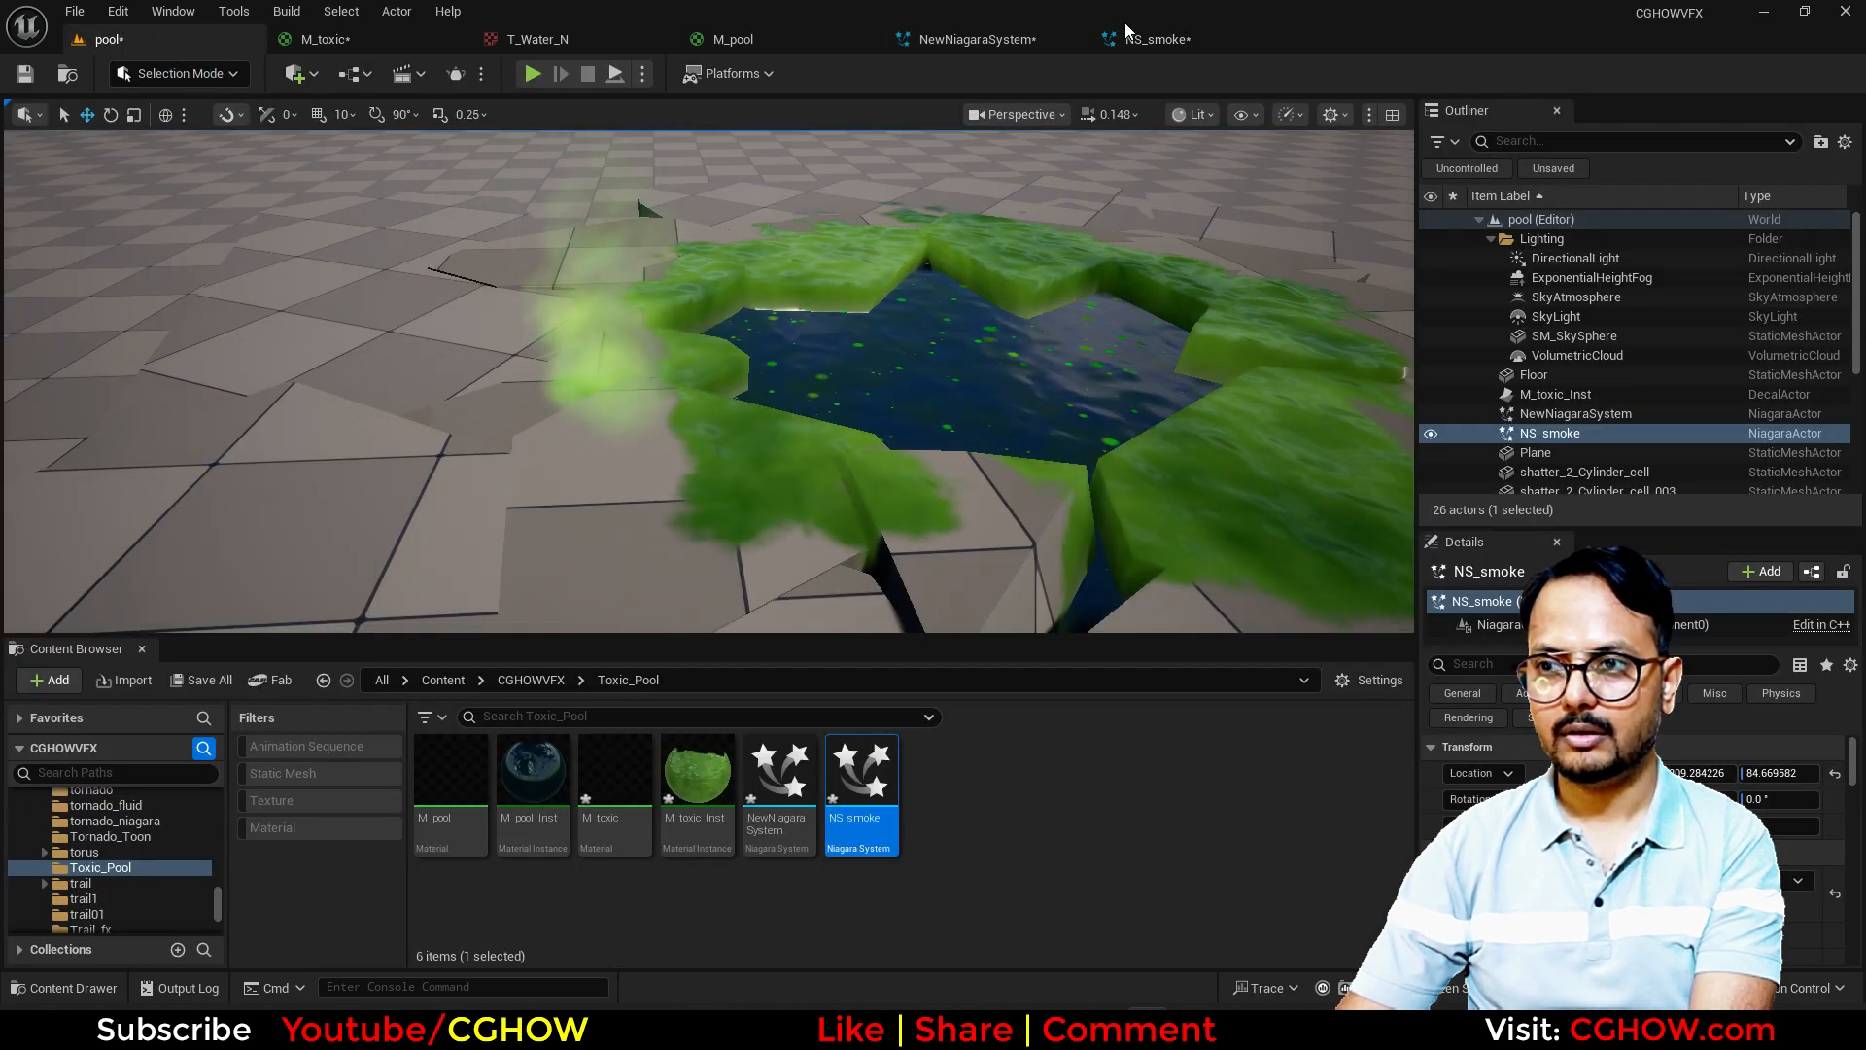
Step: Set the Wind Force module's wind speed to 30 on X and 20 on Z, and view the result in the level
click(1125, 35)
click(1061, 321)
text(20)
click(842, 321)
text(30)
key(Return)
click(219, 43)
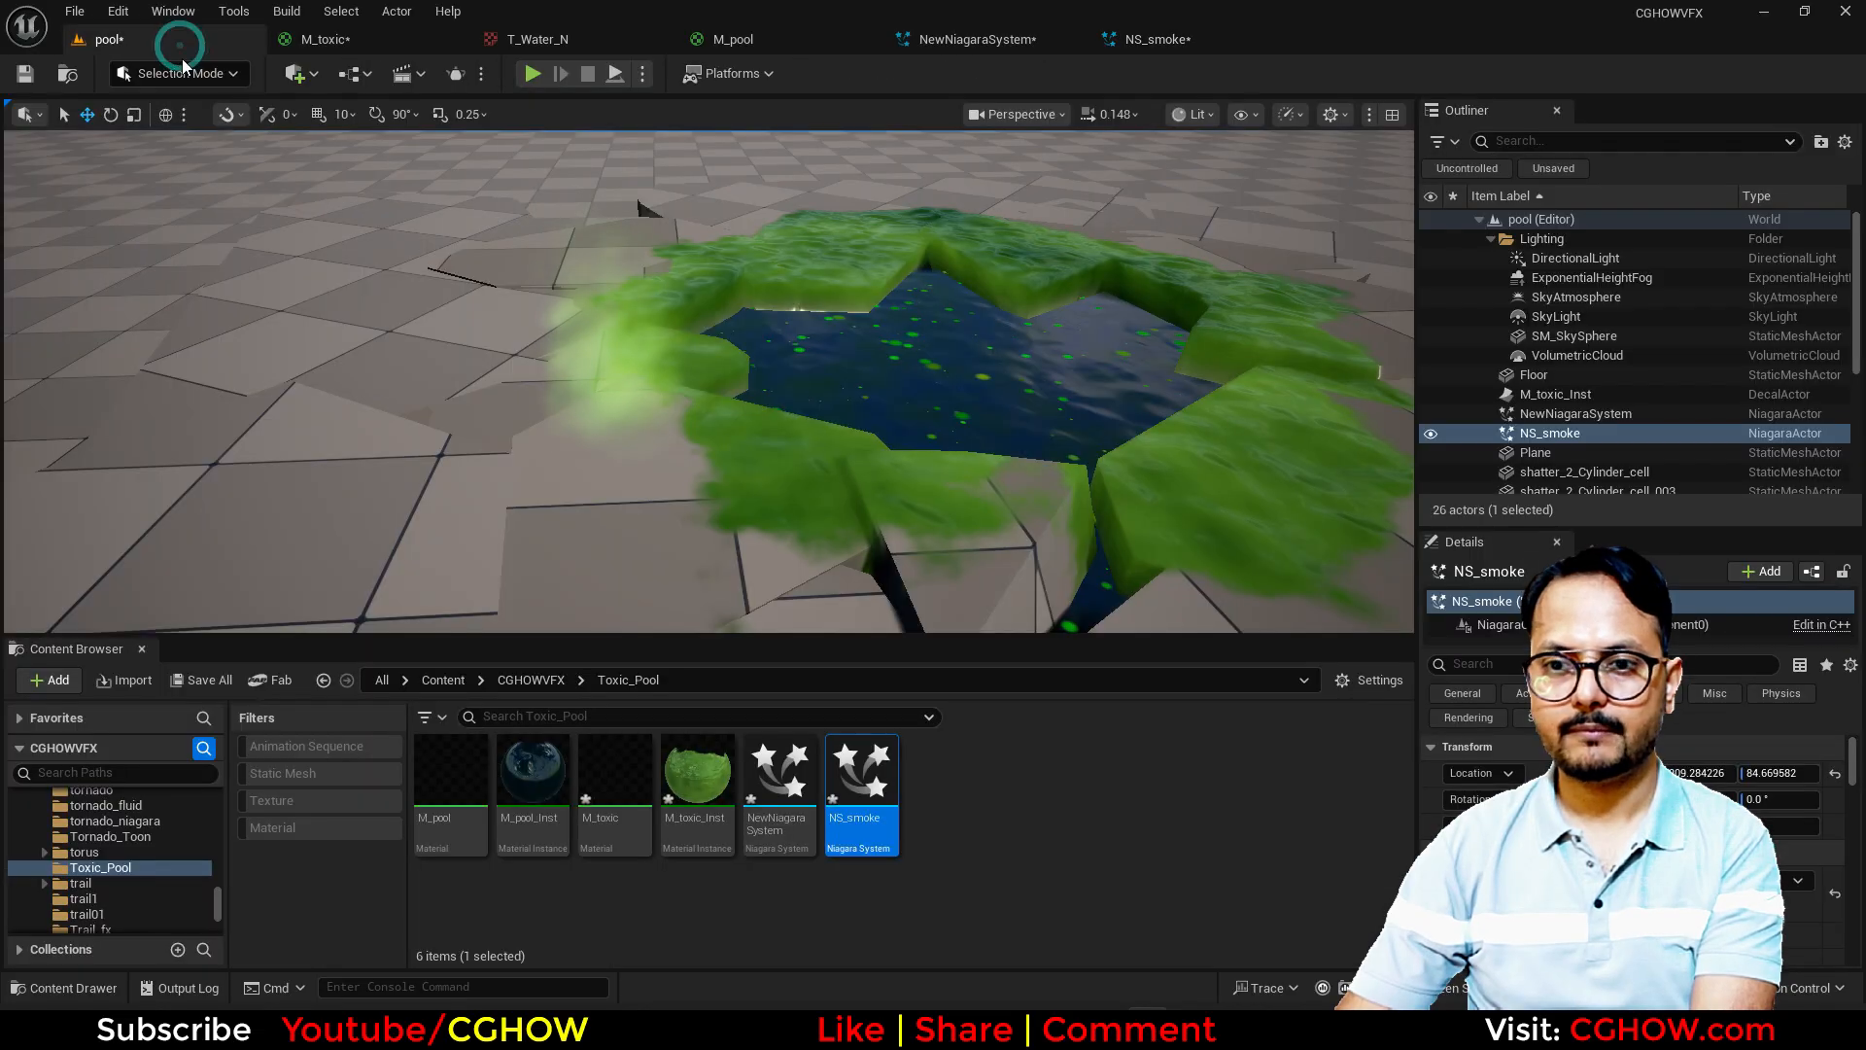